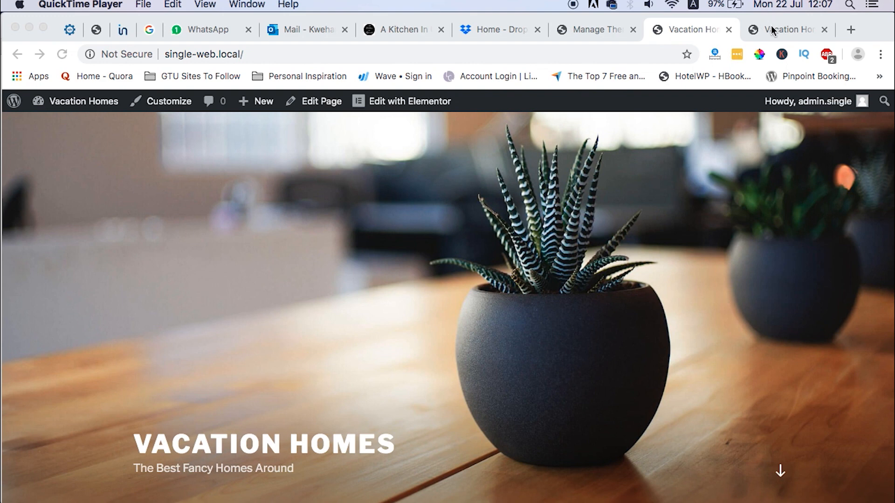
Examine the finished Vacation Homes page down to its contact form and follow the About, Services and Contact navigation links.
{"action": "scroll", "coordinate": [475, 326], "scroll_direction": "down", "scroll_amount": 20}
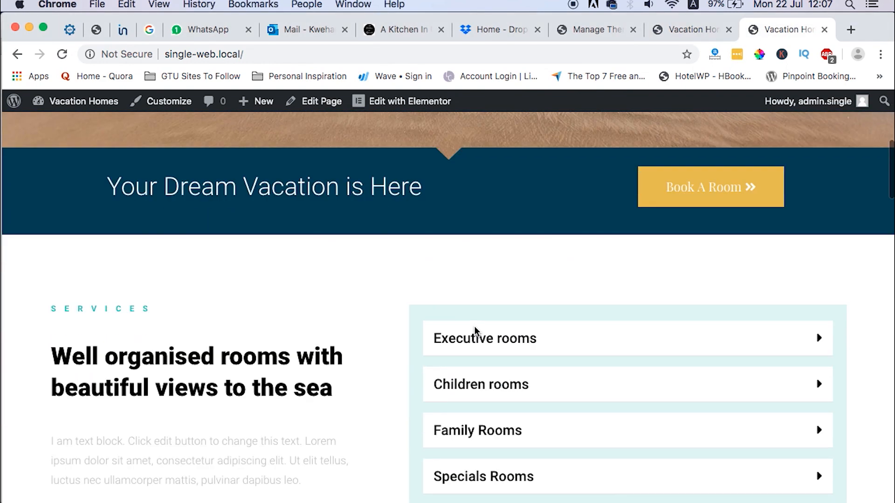
{"action": "scroll", "coordinate": [474, 326], "scroll_direction": "down", "scroll_amount": 20}
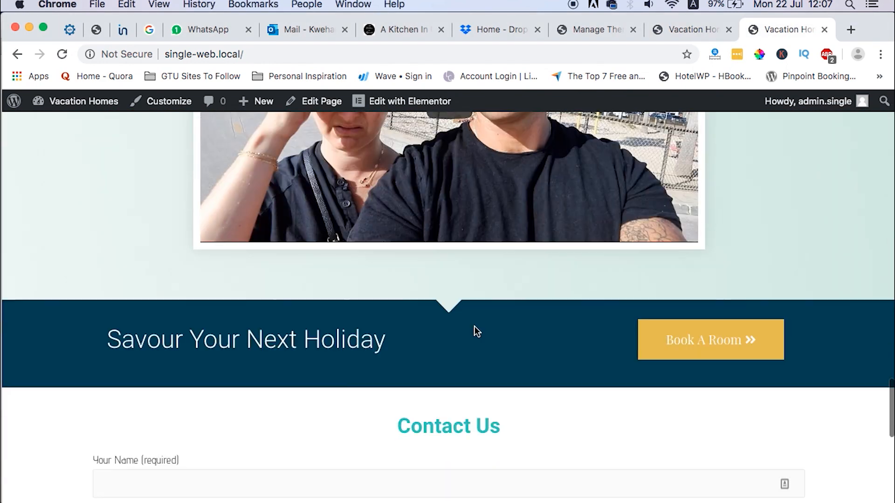
{"action": "scroll", "coordinate": [475, 331], "scroll_direction": "down", "scroll_amount": 5}
{"action": "scroll", "coordinate": [475, 332], "scroll_direction": "up", "scroll_amount": 20}
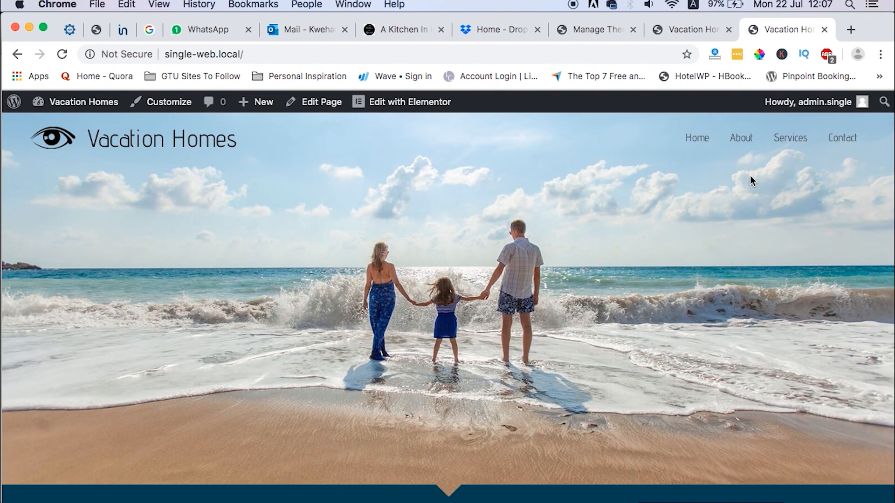
{"action": "left_click", "coordinate": [741, 138]}
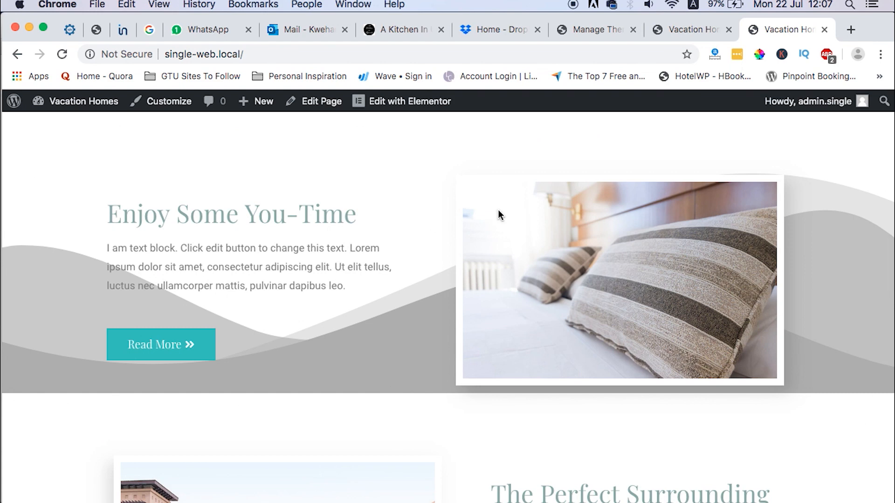
{"action": "scroll", "coordinate": [434, 284], "scroll_direction": "up", "scroll_amount": 10}
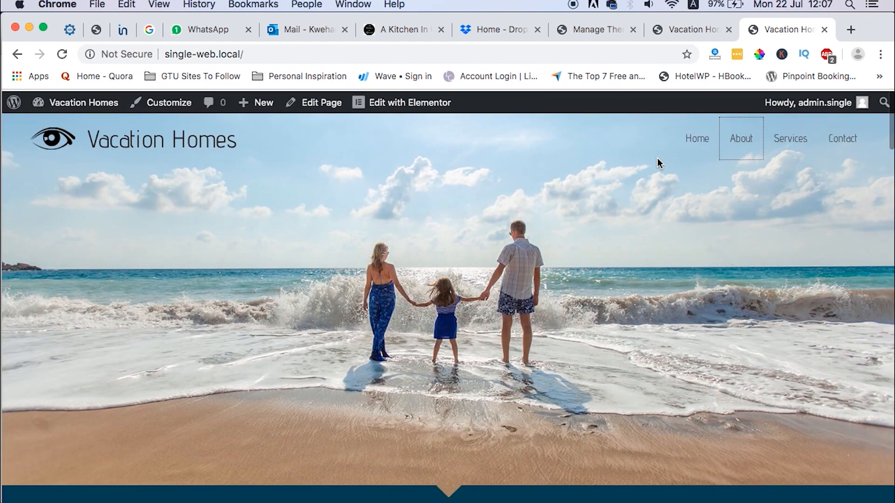
{"action": "left_click", "coordinate": [788, 138]}
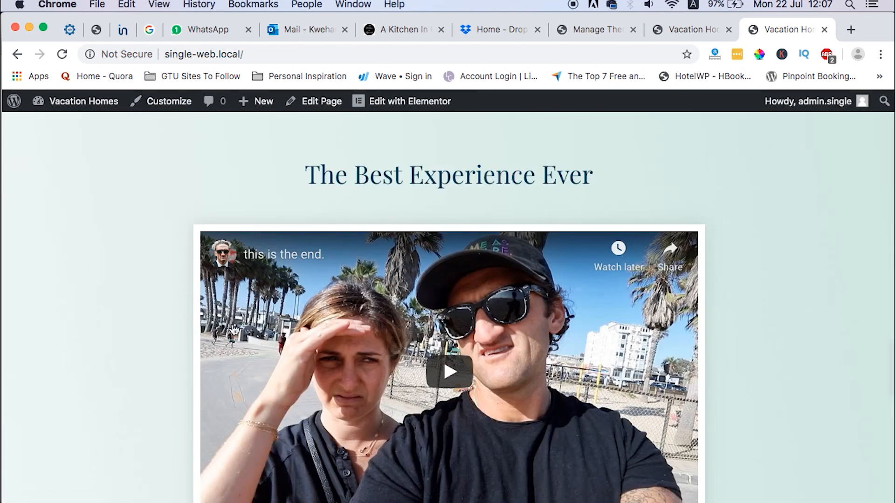
{"action": "scroll", "coordinate": [518, 319], "scroll_direction": "down", "scroll_amount": 10}
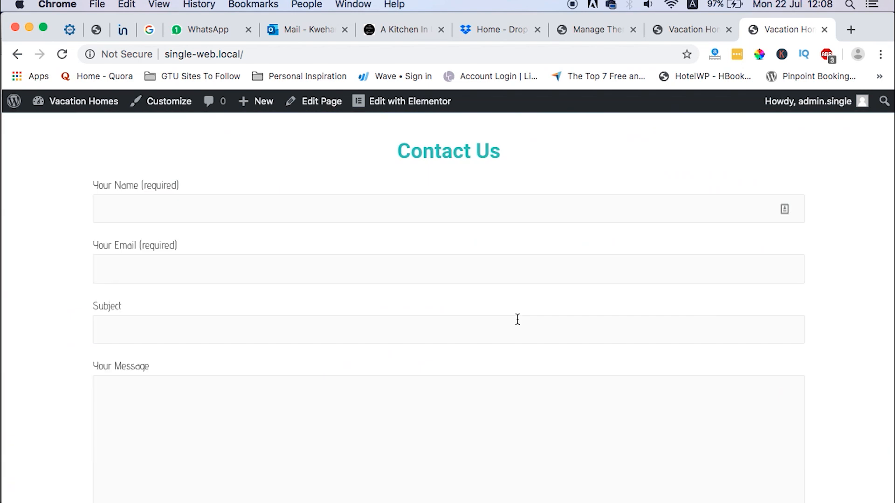
{"action": "scroll", "coordinate": [517, 319], "scroll_direction": "up", "scroll_amount": 10}
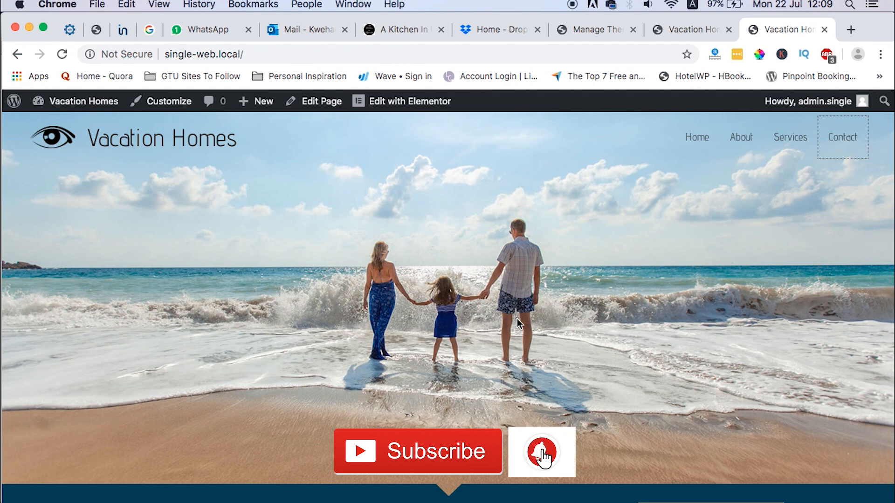
{"action": "scroll", "coordinate": [516, 319], "scroll_direction": "down", "scroll_amount": 3}
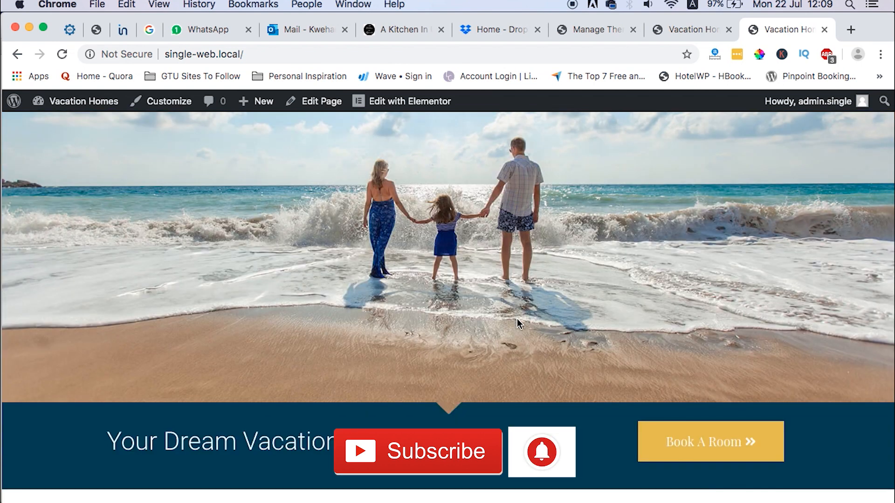
{"action": "scroll", "coordinate": [517, 319], "scroll_direction": "up", "scroll_amount": 3}
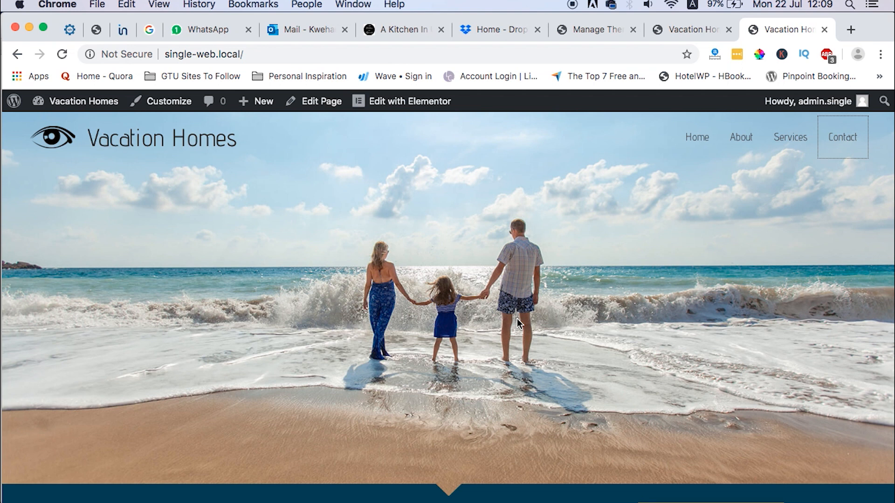
{"action": "scroll", "coordinate": [517, 323], "scroll_direction": "down", "scroll_amount": 8}
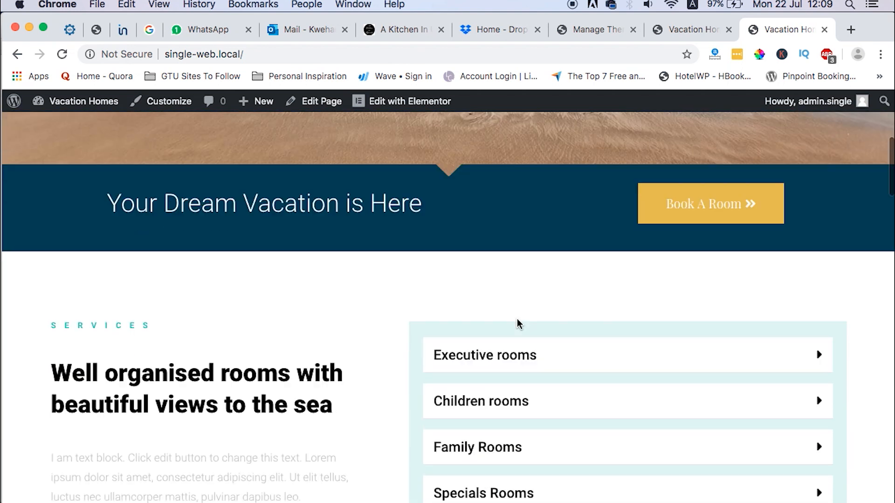
{"action": "scroll", "coordinate": [518, 325], "scroll_direction": "up", "scroll_amount": 8}
{"action": "scroll", "coordinate": [519, 324], "scroll_direction": "down", "scroll_amount": 5}
{"action": "scroll", "coordinate": [520, 323], "scroll_direction": "up", "scroll_amount": 5}
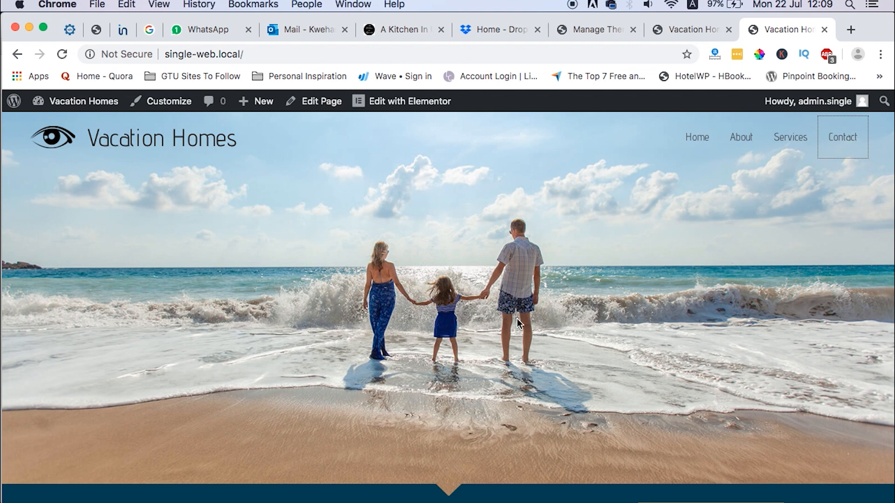
{"action": "scroll", "coordinate": [517, 319], "scroll_direction": "down", "scroll_amount": 1}
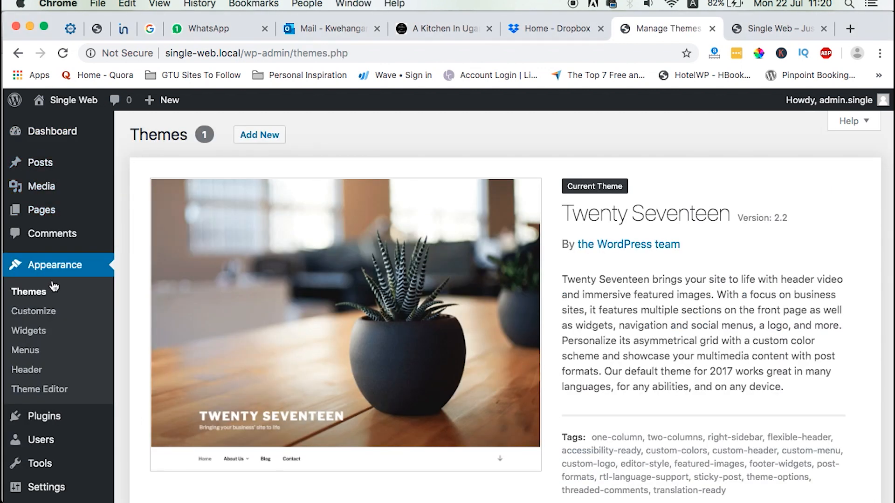
Search the WordPress theme directory for "astra", then install and activate the Astra theme.
{"action": "left_click", "coordinate": [29, 291]}
{"action": "scroll", "coordinate": [307, 204], "scroll_direction": "down", "scroll_amount": 3}
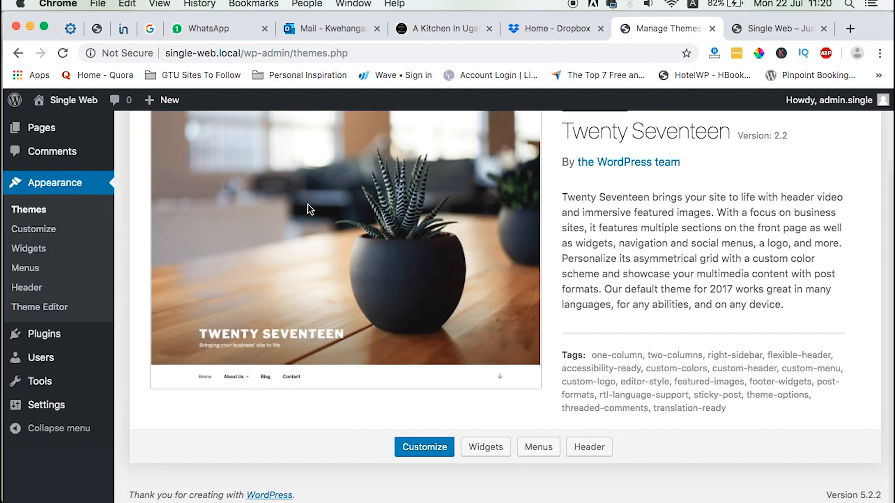
{"action": "scroll", "coordinate": [323, 270], "scroll_direction": "up", "scroll_amount": 3}
{"action": "left_click", "coordinate": [258, 135]}
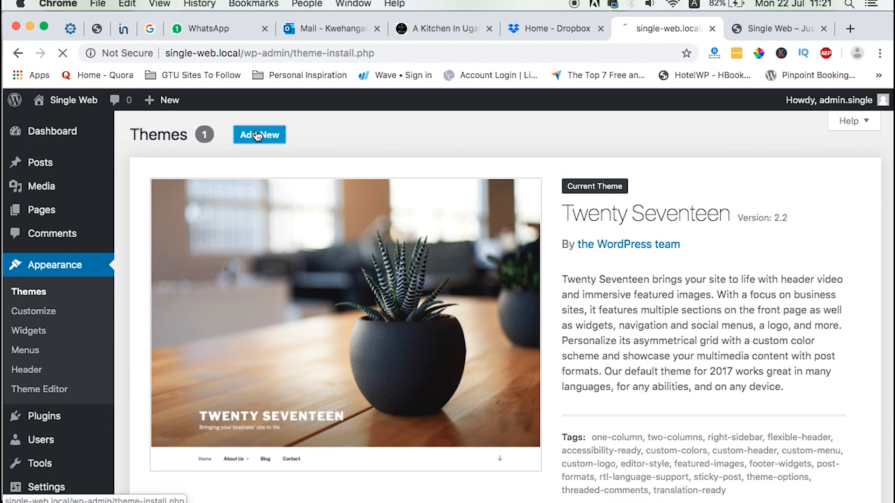
{"action": "left_click", "coordinate": [705, 175]}
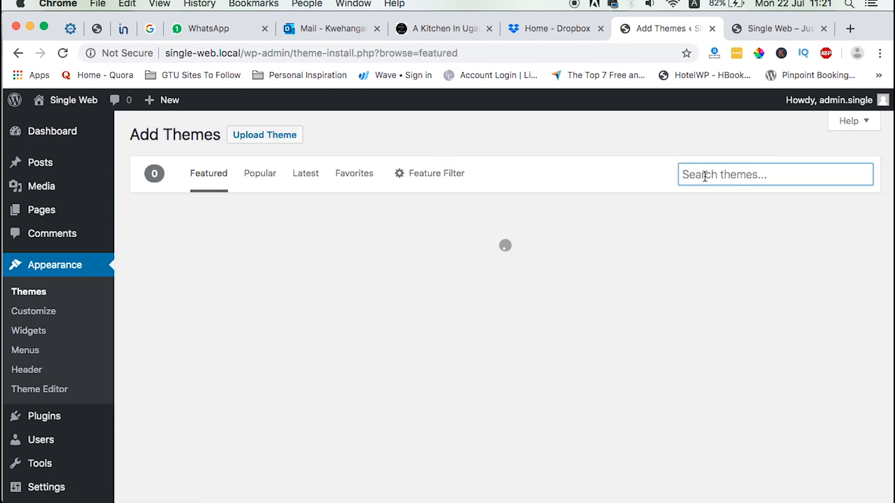
{"action": "type", "text": "astra"}
{"action": "left_click", "coordinate": [273, 388]}
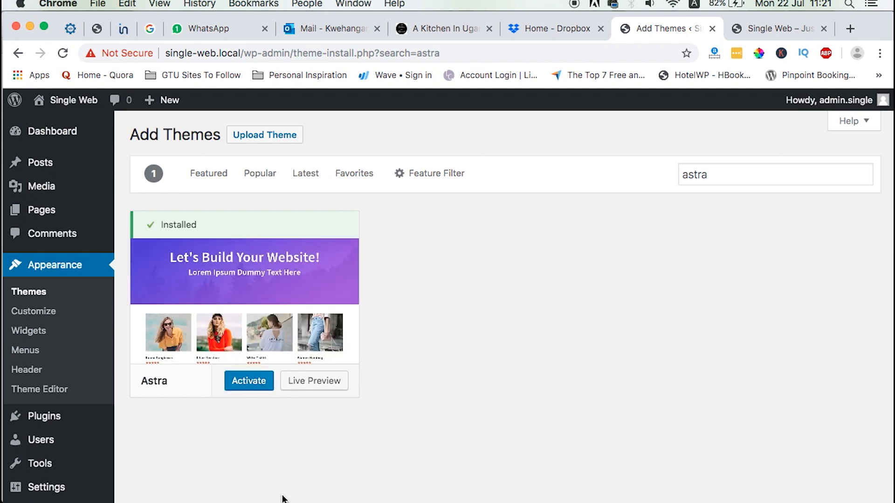
{"action": "left_click", "coordinate": [250, 387]}
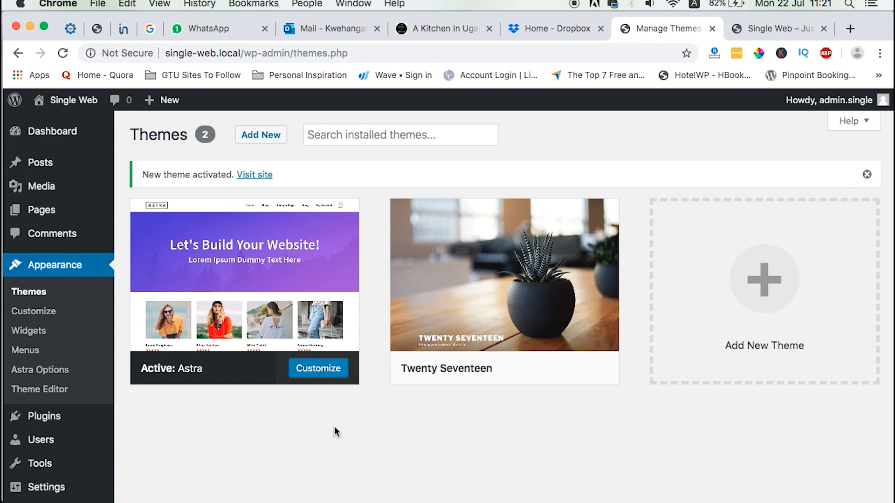
Search the plugin directory for "elementor", then install and activate the Elementor Page Builder plugin.
{"action": "scroll", "coordinate": [334, 426], "scroll_direction": "down", "scroll_amount": 2}
{"action": "scroll", "coordinate": [334, 426], "scroll_direction": "up", "scroll_amount": 2}
{"action": "scroll", "coordinate": [334, 426], "scroll_direction": "down", "scroll_amount": 2}
{"action": "mouse_move", "coordinate": [58, 397]}
{"action": "left_click", "coordinate": [135, 422]}
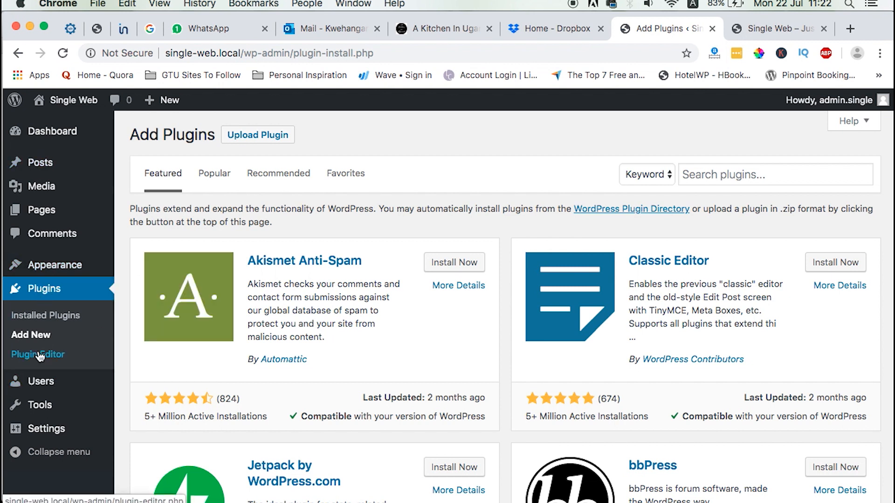
{"action": "left_click", "coordinate": [739, 172]}
{"action": "type", "text": "elementor"}
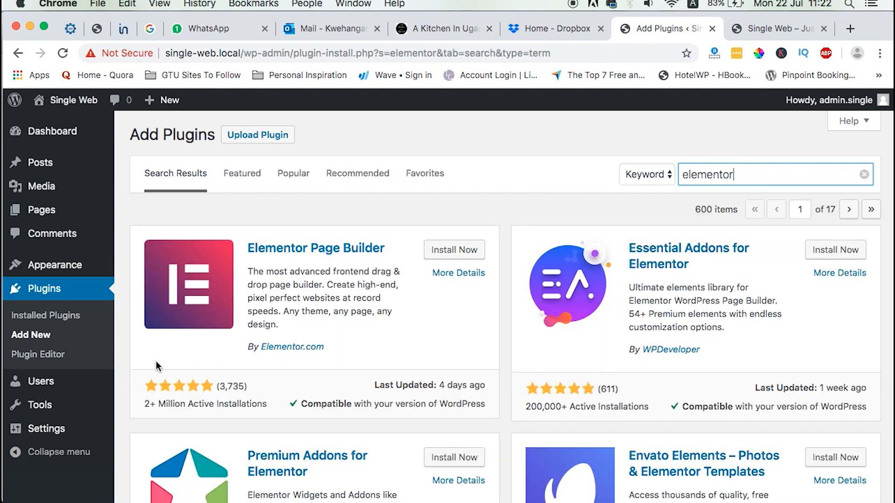
{"action": "left_click", "coordinate": [452, 254]}
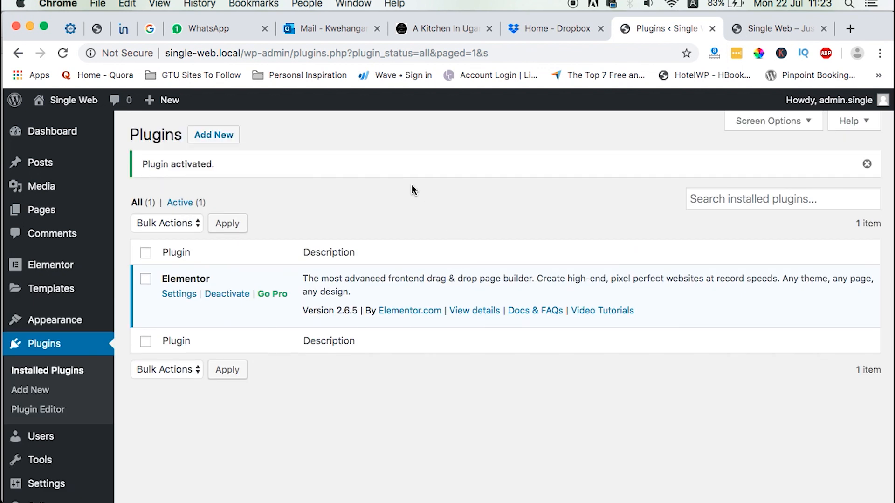
Reload the site's front page and examine how it looks with the Astra theme, down to the footer.
{"action": "left_click", "coordinate": [757, 30]}
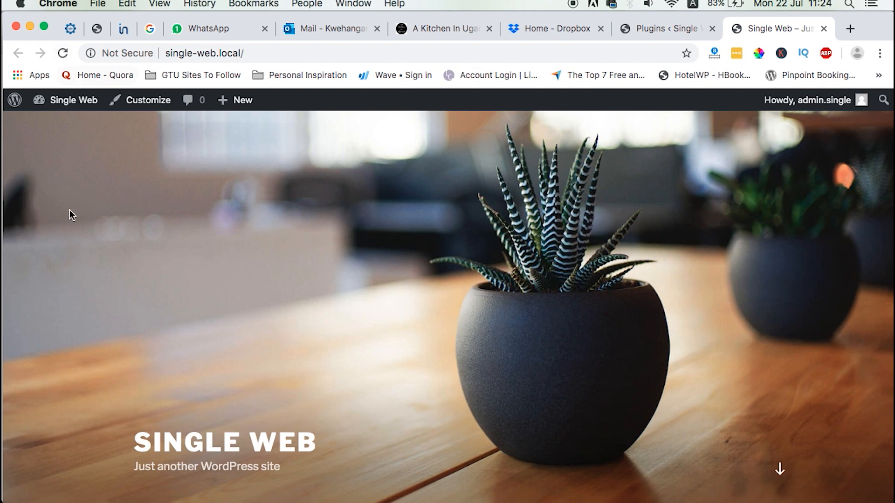
{"action": "left_click", "coordinate": [63, 53]}
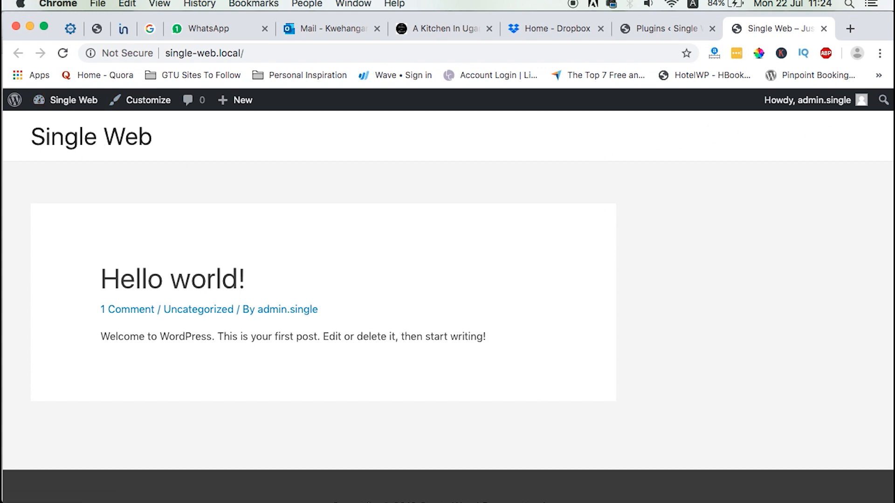
{"action": "scroll", "coordinate": [481, 498], "scroll_direction": "down", "scroll_amount": 2}
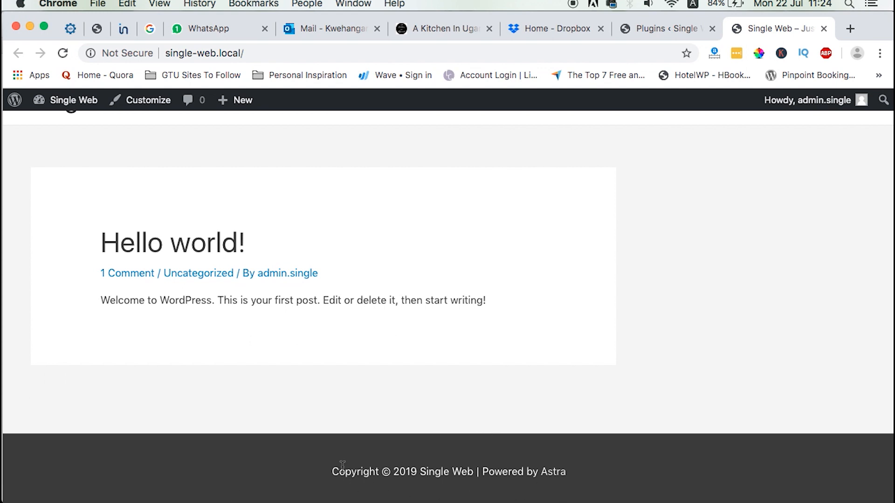
{"action": "scroll", "coordinate": [350, 496], "scroll_direction": "up", "scroll_amount": 2}
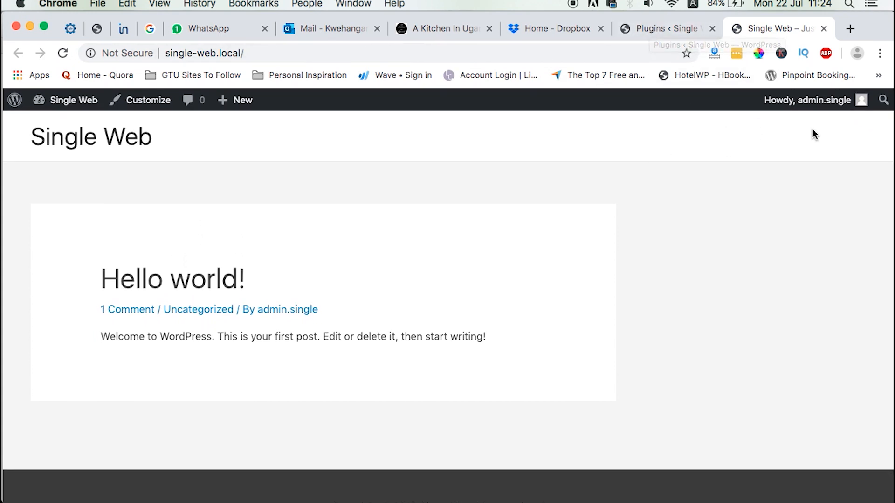
Return to the site's admin area and create a navigation menu named "Main Menu".
{"action": "left_click", "coordinate": [667, 28]}
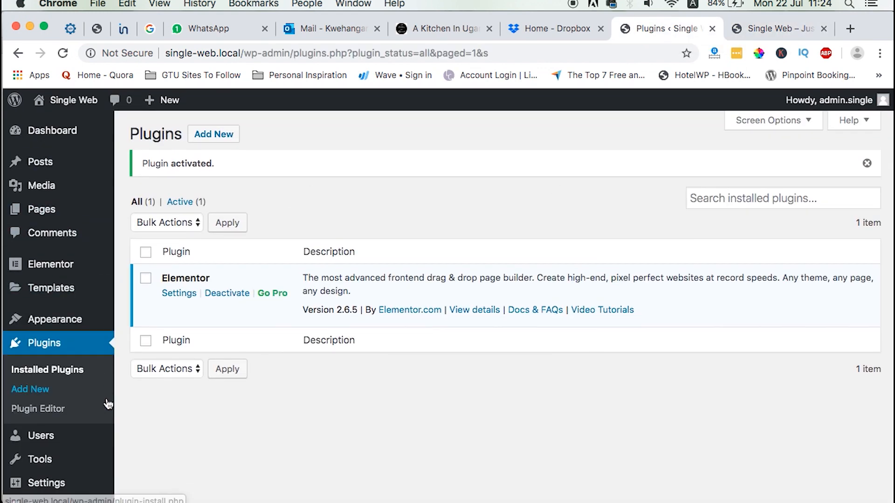
{"action": "scroll", "coordinate": [110, 405], "scroll_direction": "down", "scroll_amount": 1}
{"action": "mouse_move", "coordinate": [57, 298]}
{"action": "left_click", "coordinate": [140, 362]}
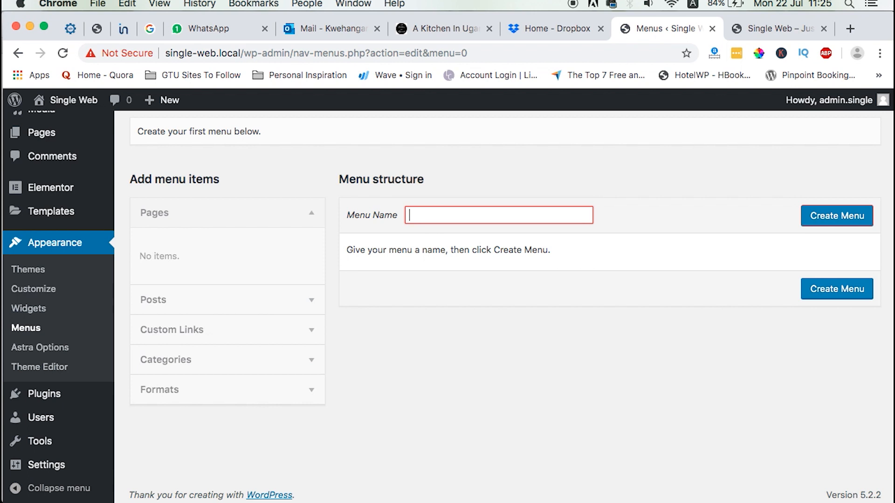
{"action": "type", "text": "T"}
{"action": "key", "text": "BackSpace"}
{"action": "type", "text": "Main Menu"}
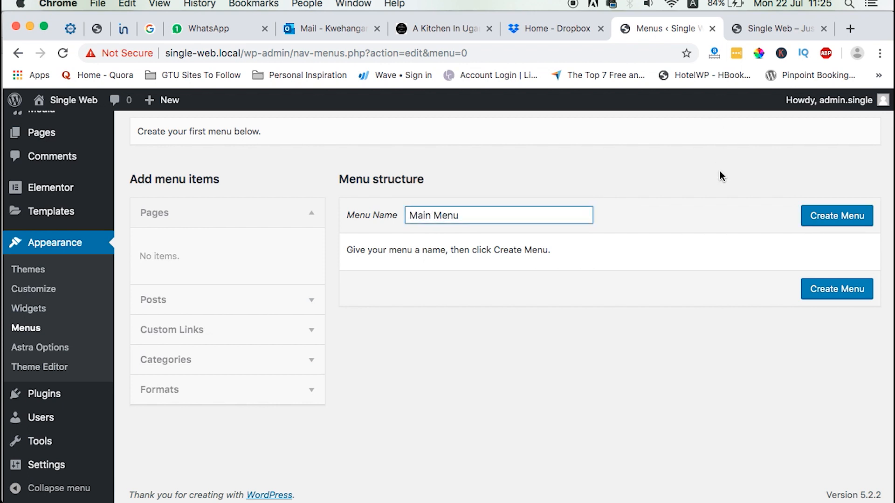
{"action": "left_click", "coordinate": [813, 217]}
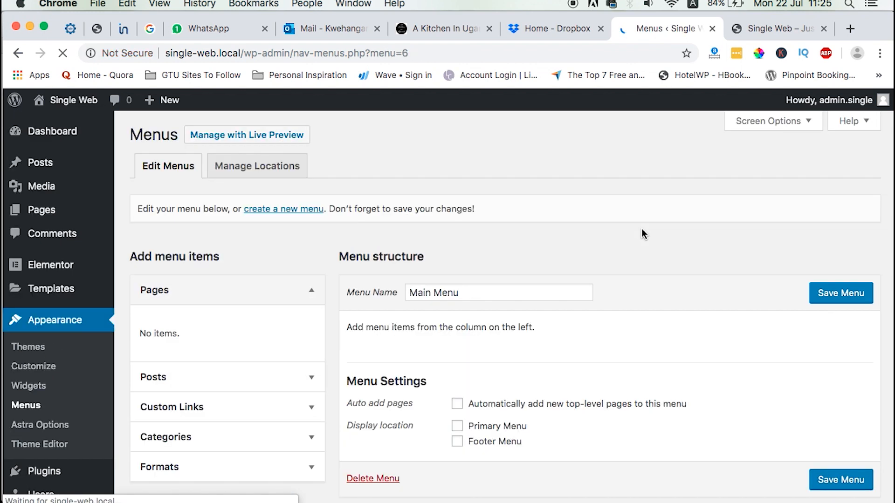
Add a custom link to Main Menu with the URL #home and the link text "Home".
{"action": "scroll", "coordinate": [466, 311], "scroll_direction": "down", "scroll_amount": 3}
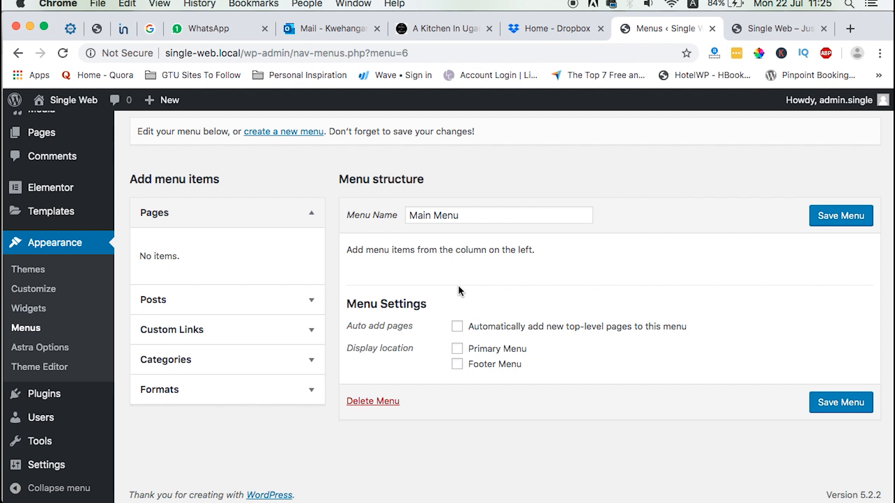
{"action": "left_click", "coordinate": [313, 330]}
{"action": "double_click", "coordinate": [254, 309]}
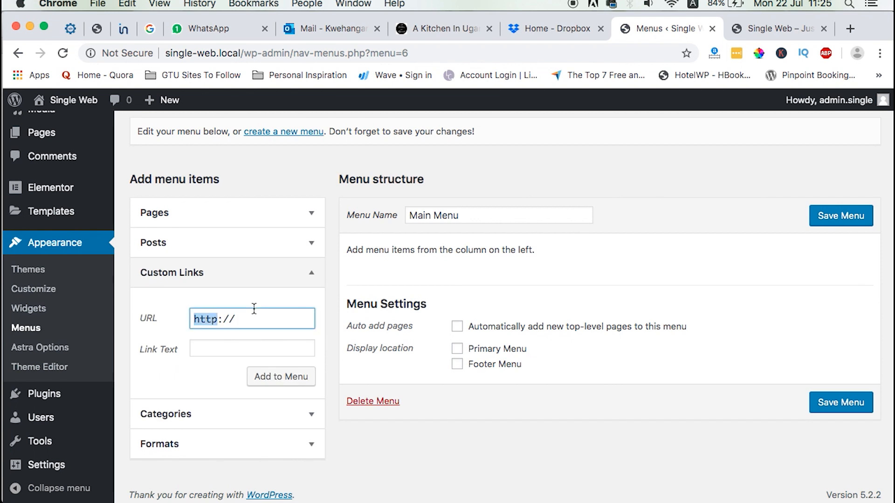
{"action": "triple_click", "coordinate": [250, 319]}
{"action": "type", "text": "#home"}
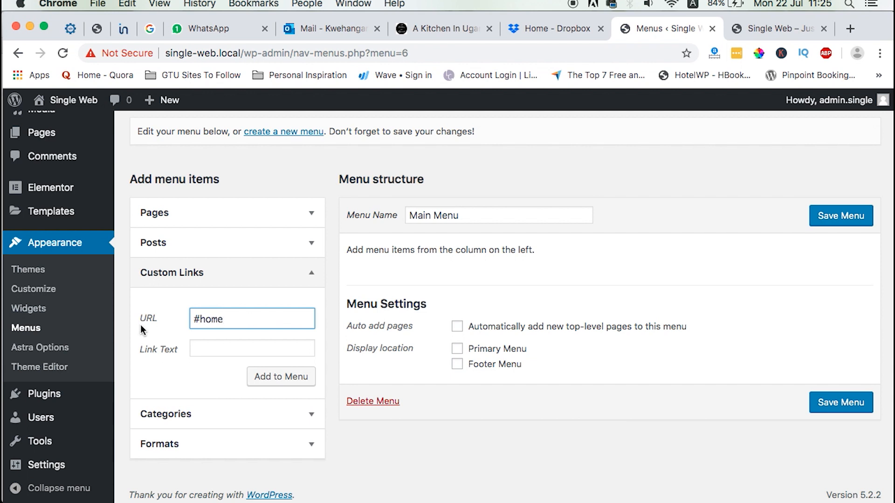
{"action": "left_click", "coordinate": [202, 347]}
{"action": "type", "text": "Home"}
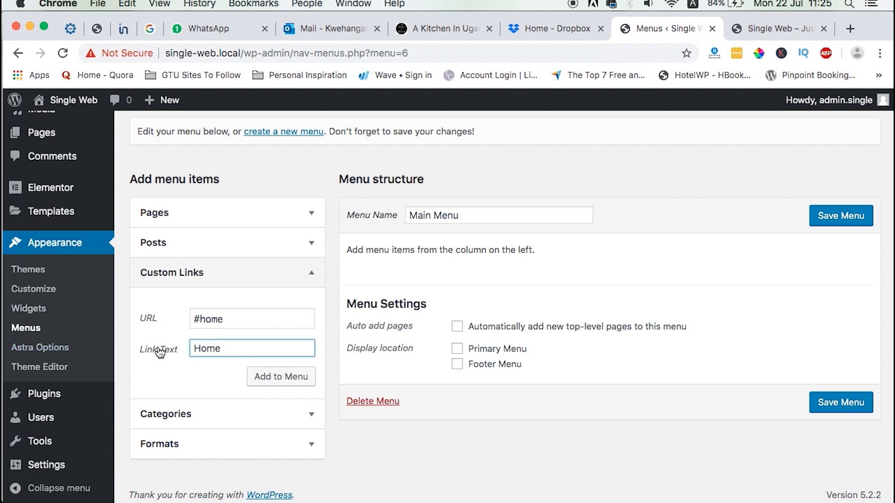
{"action": "left_click", "coordinate": [263, 377]}
Add a custom link to Main Menu with the URL #about and the link text "About".
{"action": "left_click", "coordinate": [253, 320]}
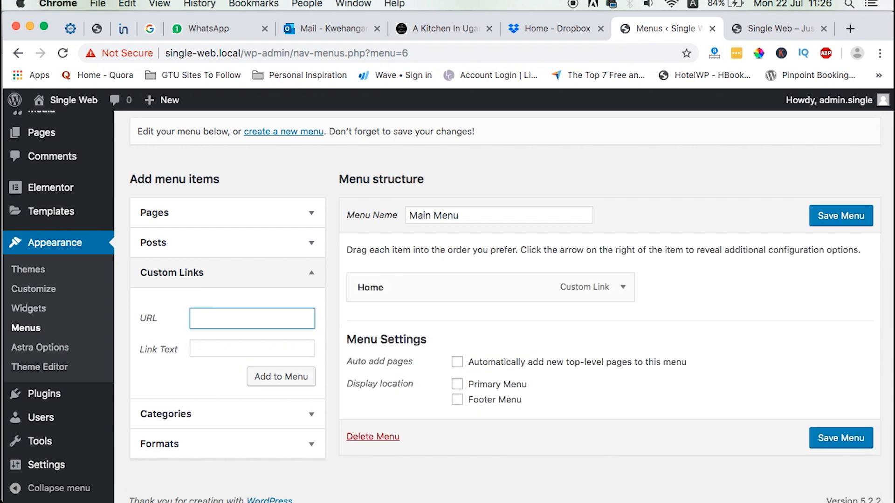
{"action": "type", "text": "#about"}
{"action": "left_click", "coordinate": [200, 348]}
{"action": "type", "text": "About"}
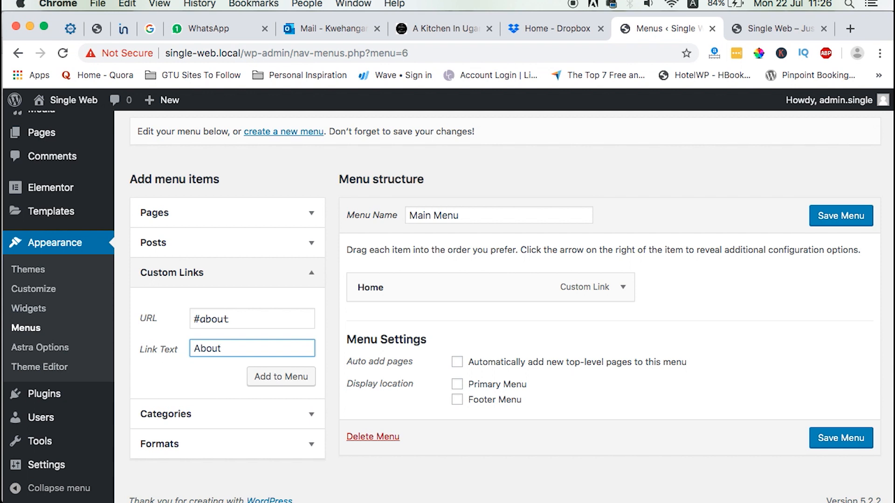
{"action": "key", "text": "Return"}
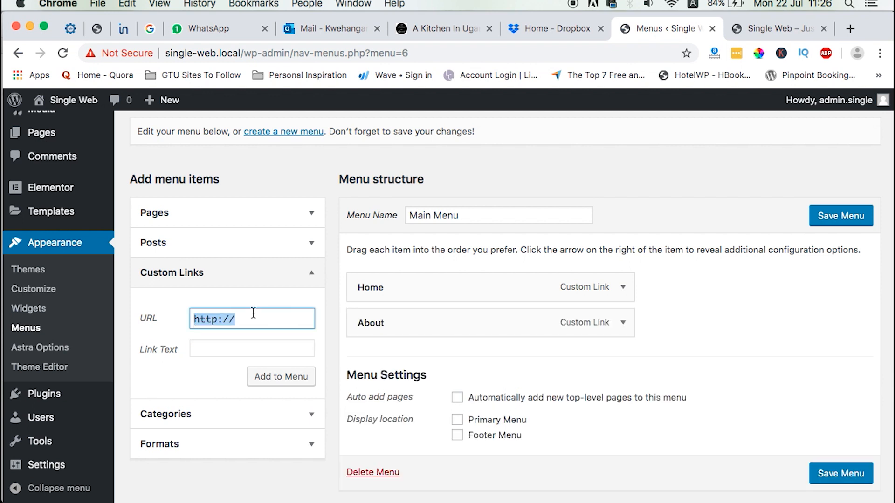
Add a custom link to Main Menu with the URL #services and the link text "Services".
{"action": "type", "text": "#services"}
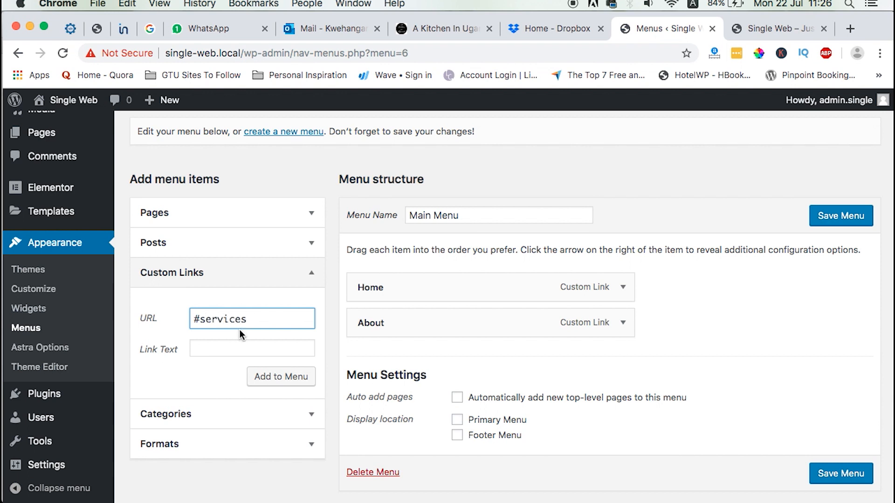
{"action": "left_click", "coordinate": [232, 343]}
{"action": "type", "text": "Services"}
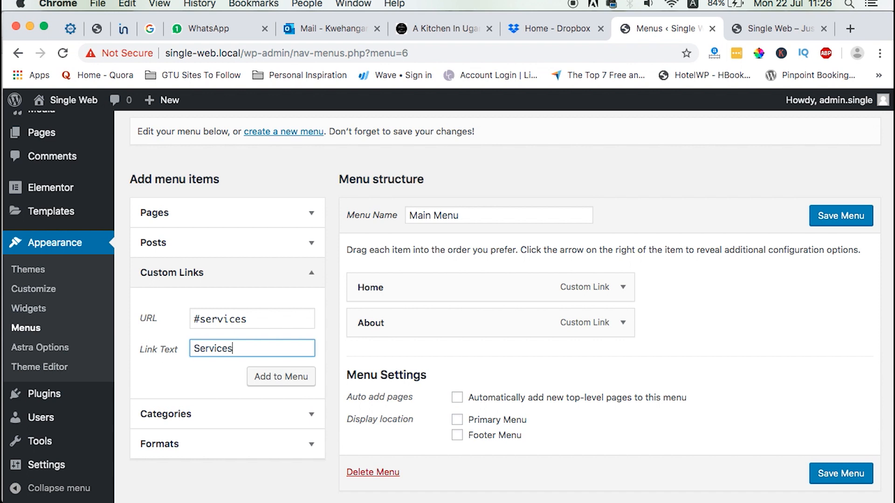
{"action": "left_click", "coordinate": [268, 377]}
Add a custom link to Main Menu with the URL #contact and the link text "Contact".
{"action": "triple_click", "coordinate": [246, 323]}
{"action": "type", "text": "#contact"}
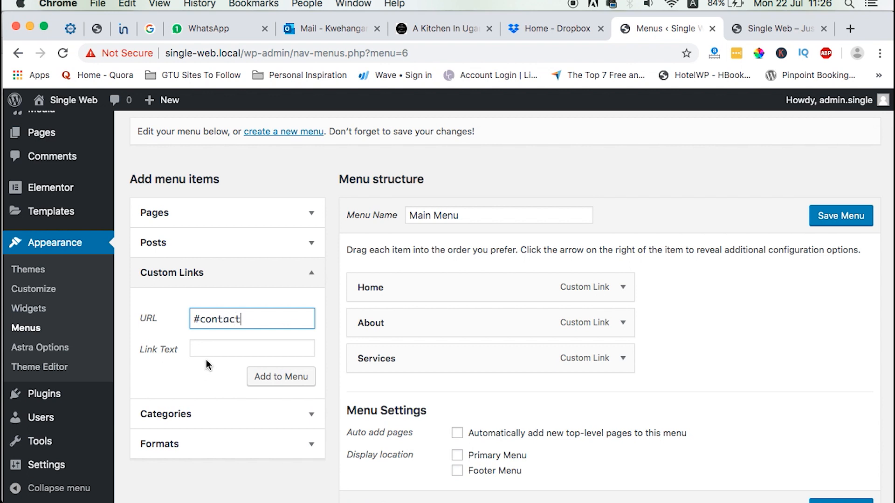
{"action": "left_click", "coordinate": [210, 349]}
{"action": "type", "text": "Contact"}
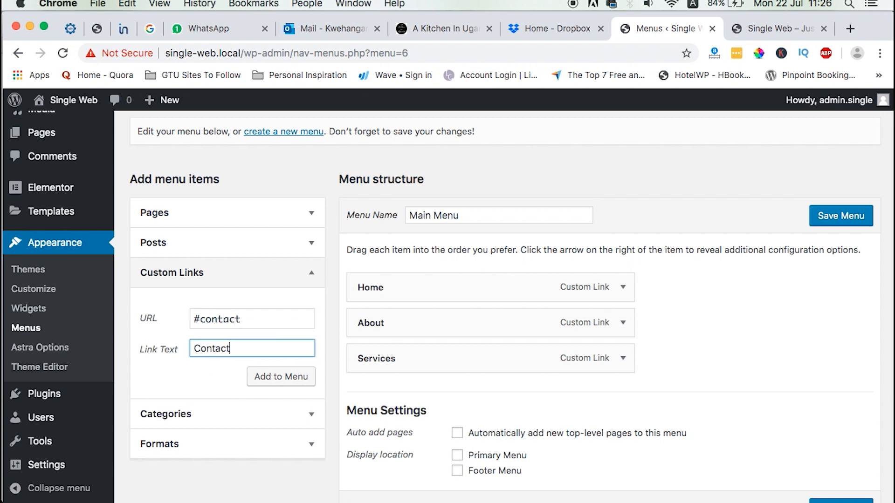
{"action": "key", "text": "Return"}
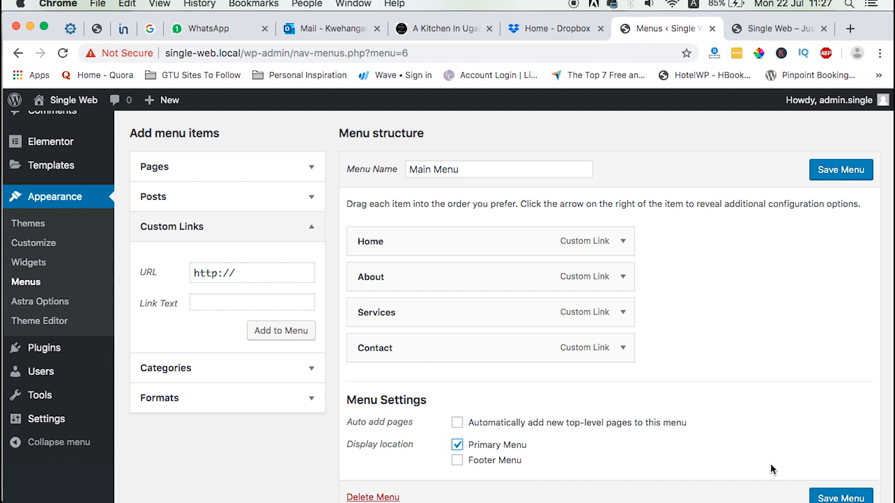
Save Main Menu with the Primary Menu display location and reload the site's front page to check it.
{"action": "left_click", "coordinate": [824, 497]}
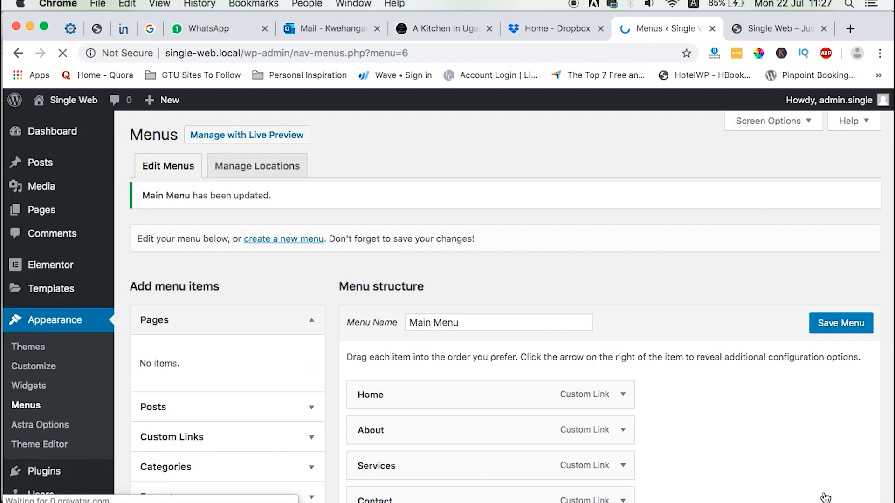
{"action": "left_click", "coordinate": [753, 32]}
{"action": "left_click", "coordinate": [63, 53]}
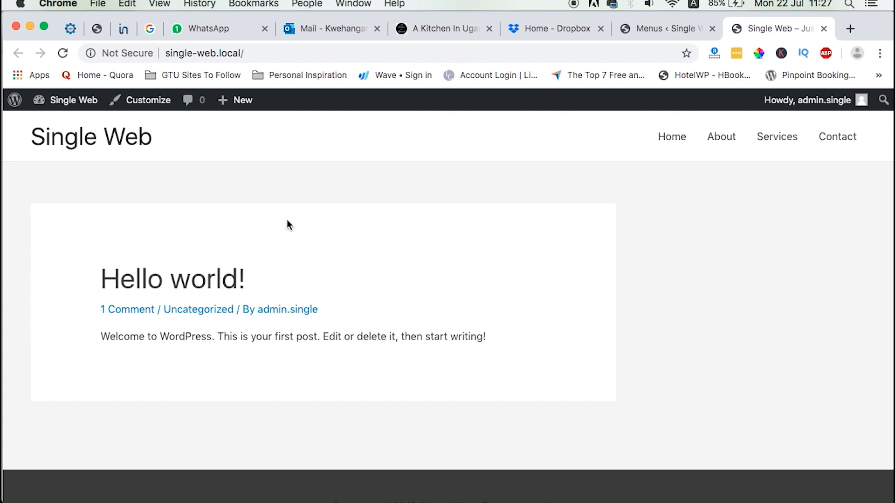
Return to the admin area, publish a new page titled "Home" and open it in Elementor.
{"action": "left_click", "coordinate": [642, 30]}
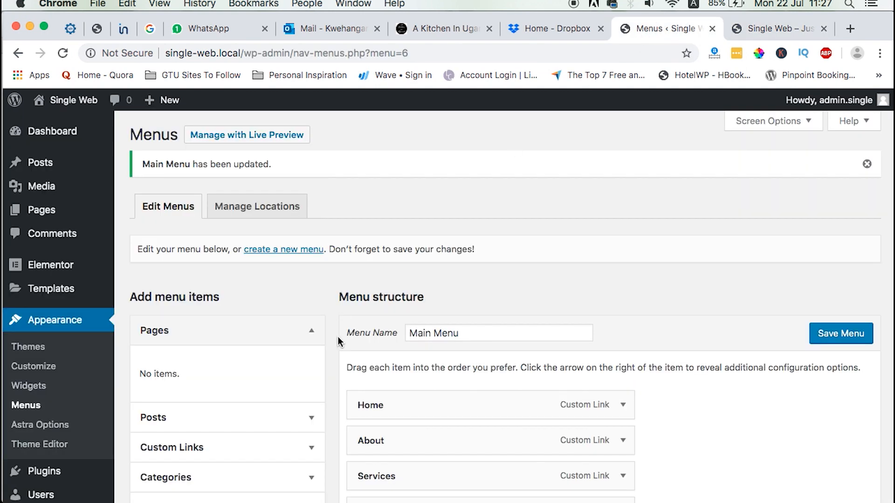
{"action": "left_click", "coordinate": [131, 214]}
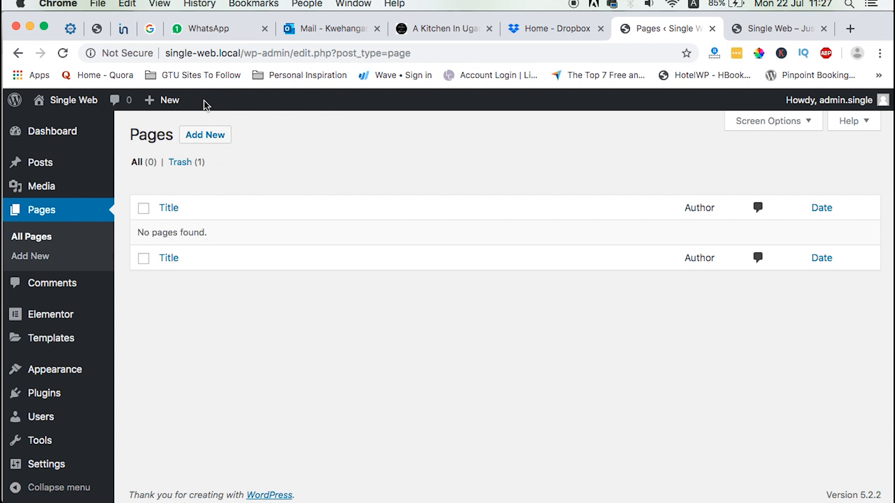
{"action": "left_click", "coordinate": [219, 135]}
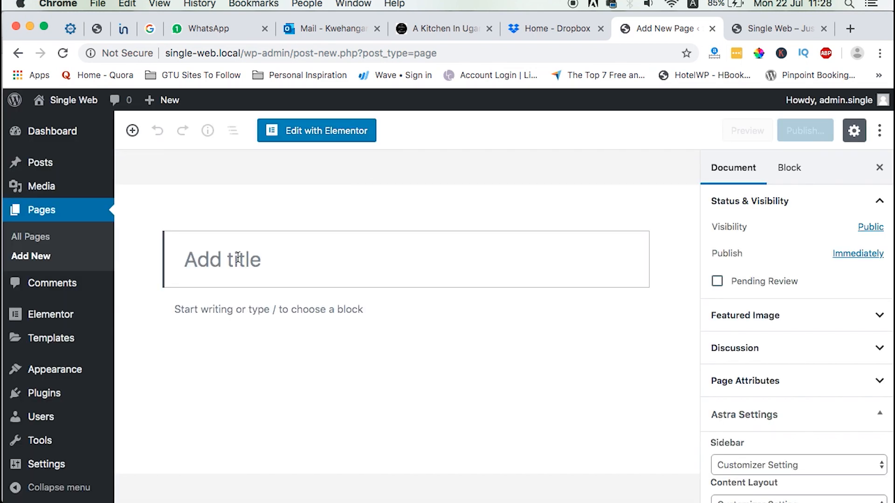
{"action": "type", "text": "HOme"}
{"action": "key", "text": "BackSpace"}
{"action": "key", "text": "BackSpace"}
{"action": "key", "text": "BackSpace"}
{"action": "type", "text": "ome"}
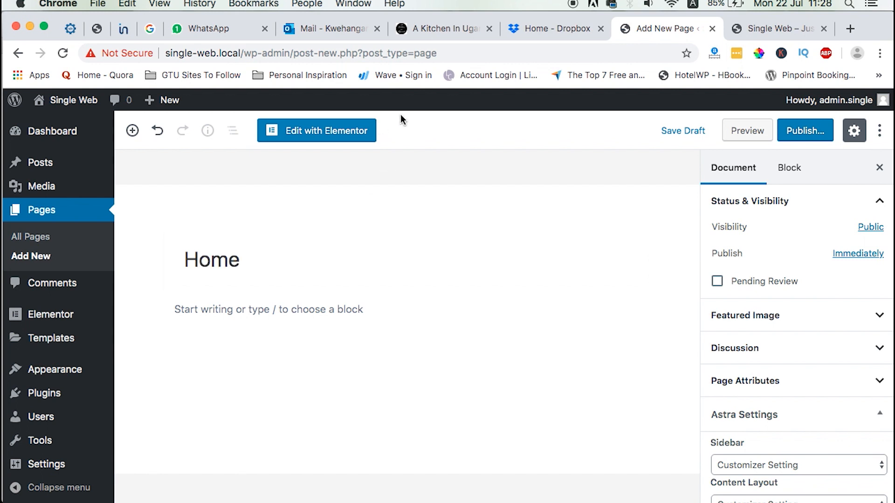
{"action": "left_click", "coordinate": [804, 132]}
{"action": "left_click", "coordinate": [804, 133]}
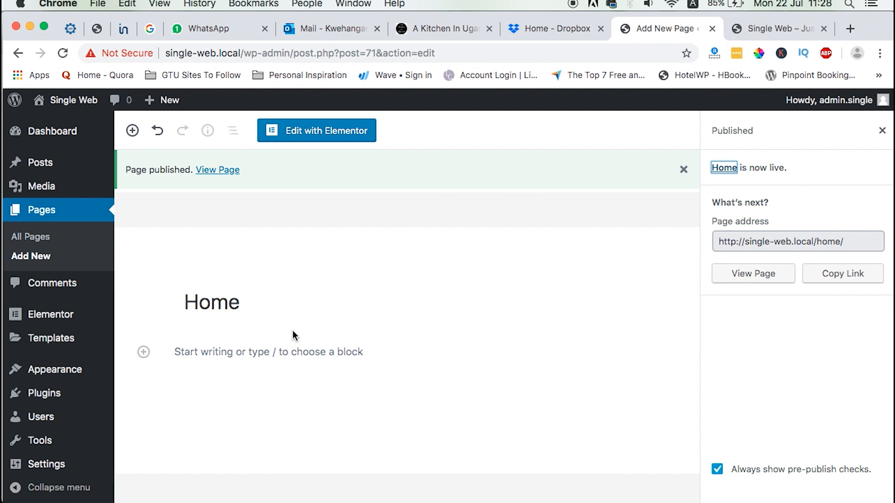
{"action": "left_click", "coordinate": [310, 133]}
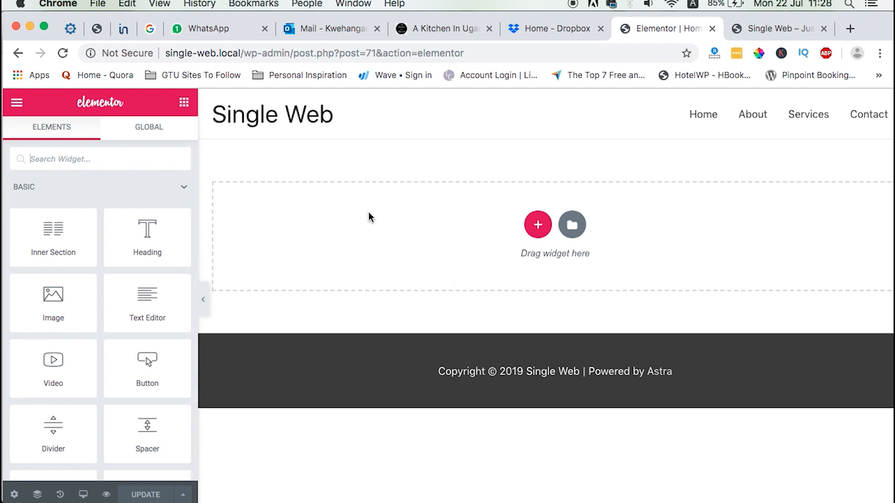
Add a single-column section to the page and place an Inner Section widget in it.
{"action": "left_click", "coordinate": [538, 225]}
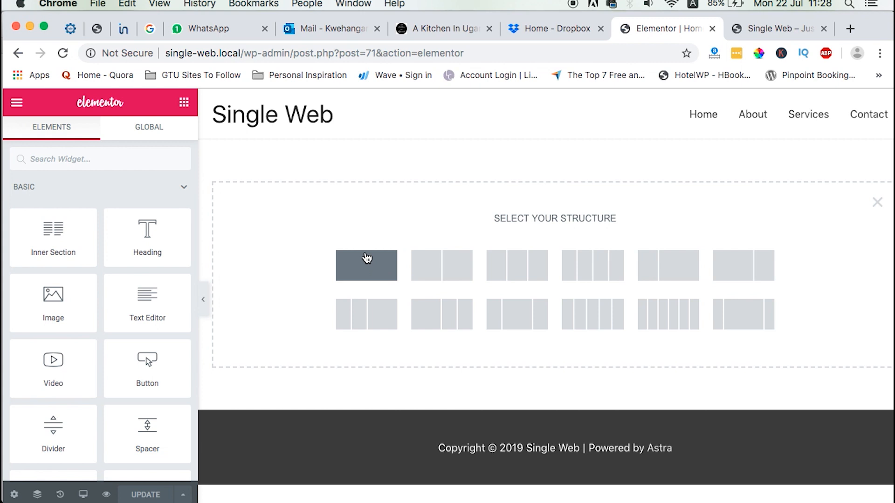
{"action": "left_click", "coordinate": [367, 269]}
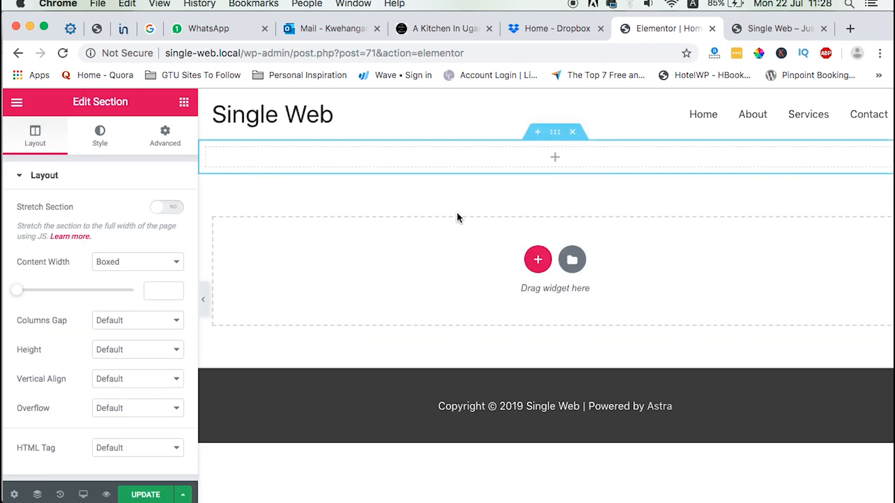
{"action": "left_click", "coordinate": [185, 105]}
{"action": "left_click_drag", "start_coordinate": [70, 236], "coordinate": [561, 149]}
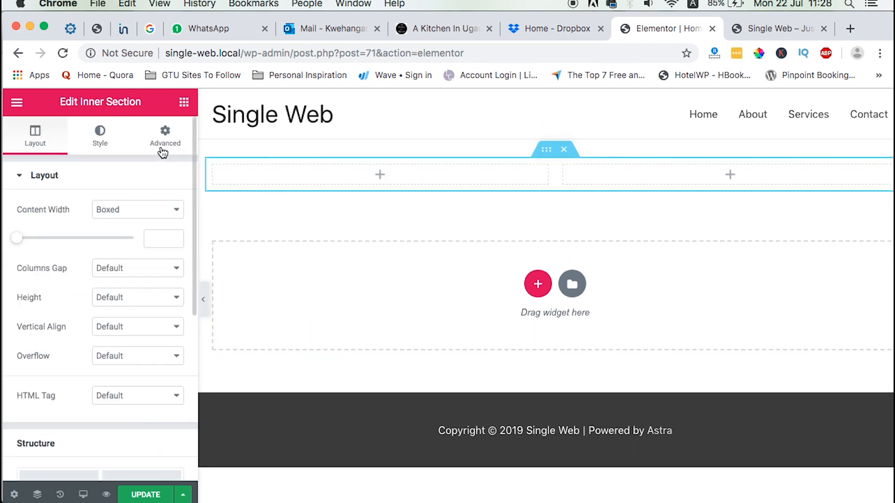
Place a Heading widget in the inner section's first column and set its title to "My first website...".
{"action": "left_click", "coordinate": [183, 104]}
{"action": "left_click_drag", "start_coordinate": [147, 229], "coordinate": [401, 177]}
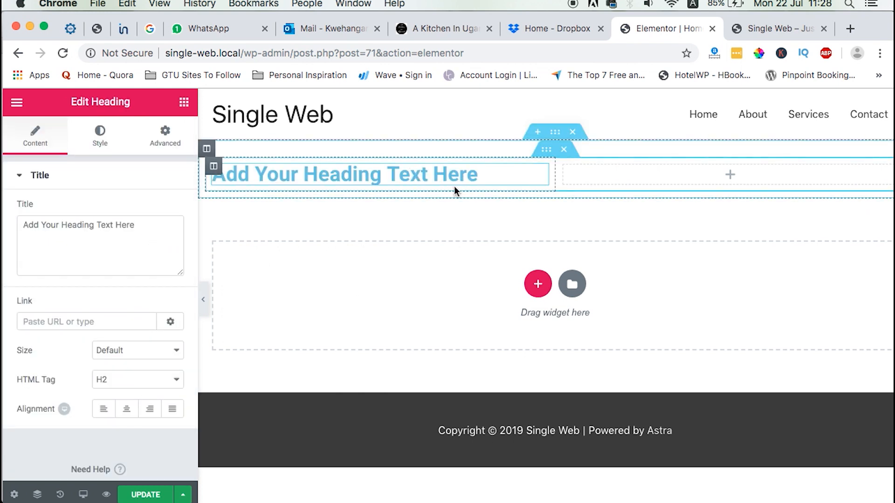
{"action": "triple_click", "coordinate": [113, 227]}
{"action": "type", "text": "T"}
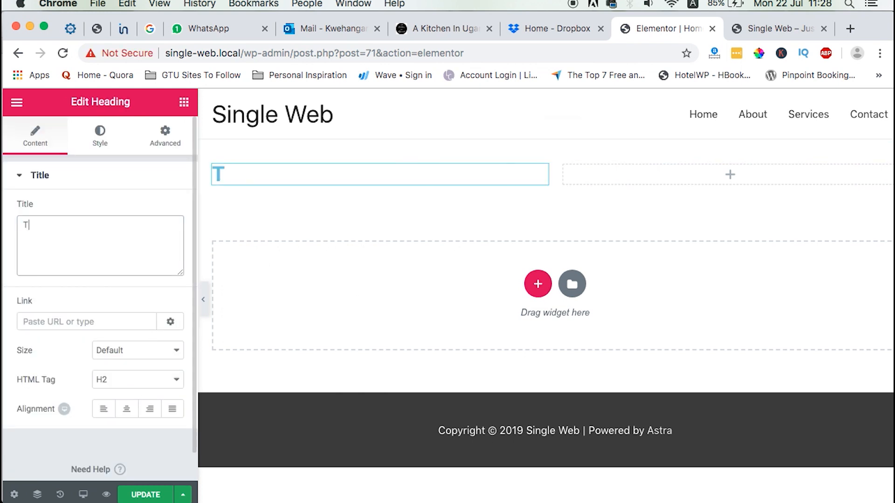
{"action": "type", "text": "his"}
{"action": "key", "text": "BackSpace"}
{"action": "key", "text": "BackSpace"}
{"action": "key", "text": "BackSpace"}
{"action": "key", "text": "BackSpace"}
{"action": "type", "text": "My w"}
{"action": "key", "text": "BackSpace"}
{"action": "type", "text": "first websites"}
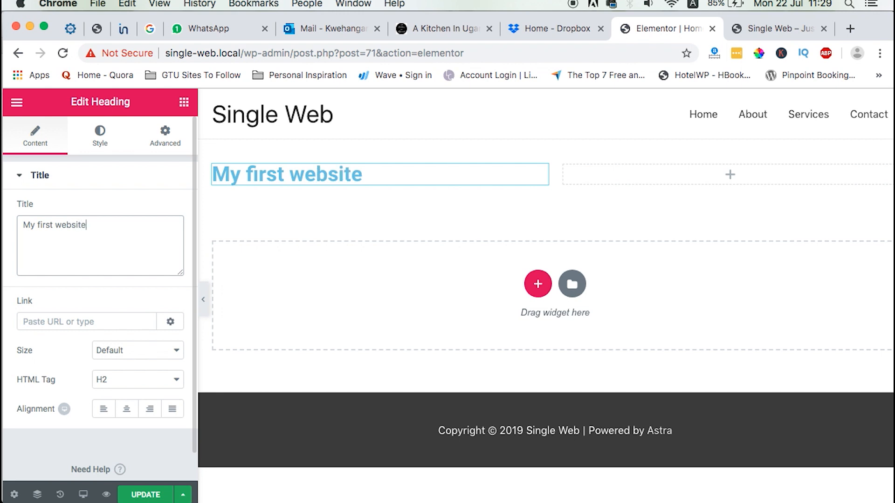
{"action": "key", "text": "BackSpace"}
Place an Image widget in the inner section's second column, then delete the whole outer section.
{"action": "left_click", "coordinate": [184, 102]}
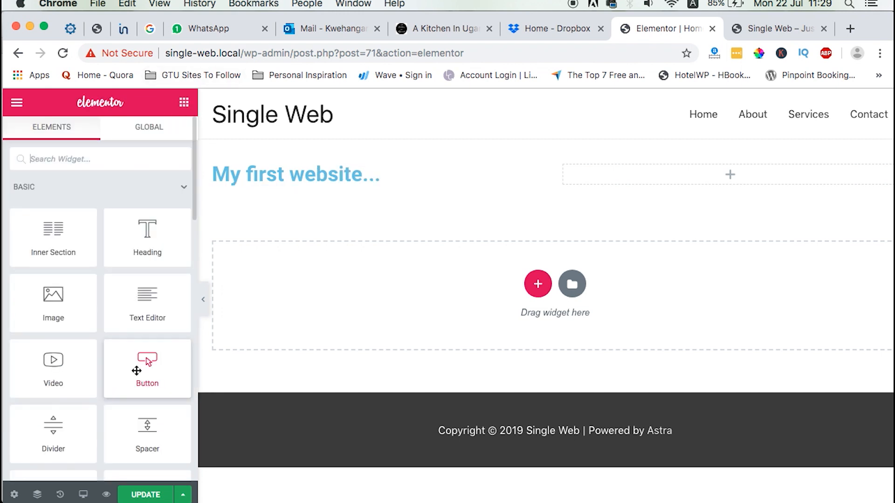
{"action": "scroll", "coordinate": [117, 356], "scroll_direction": "down", "scroll_amount": 1}
{"action": "left_click_drag", "start_coordinate": [46, 286], "coordinate": [725, 177]}
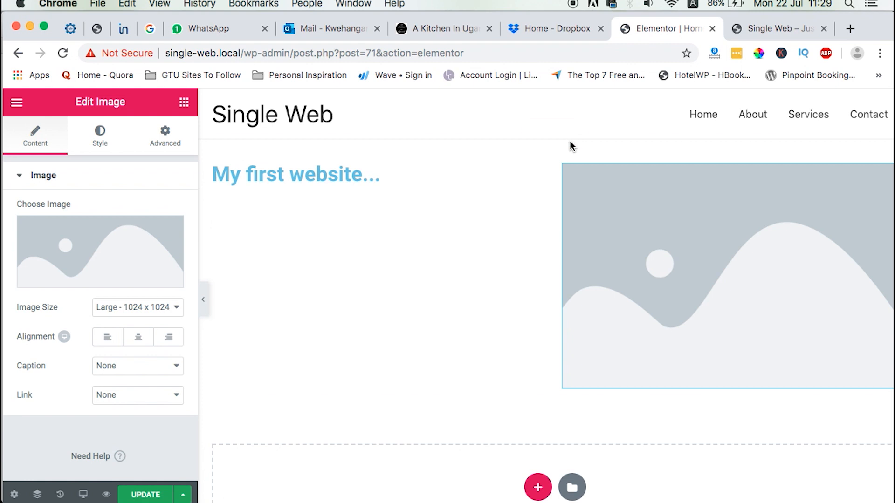
{"action": "left_click", "coordinate": [572, 134]}
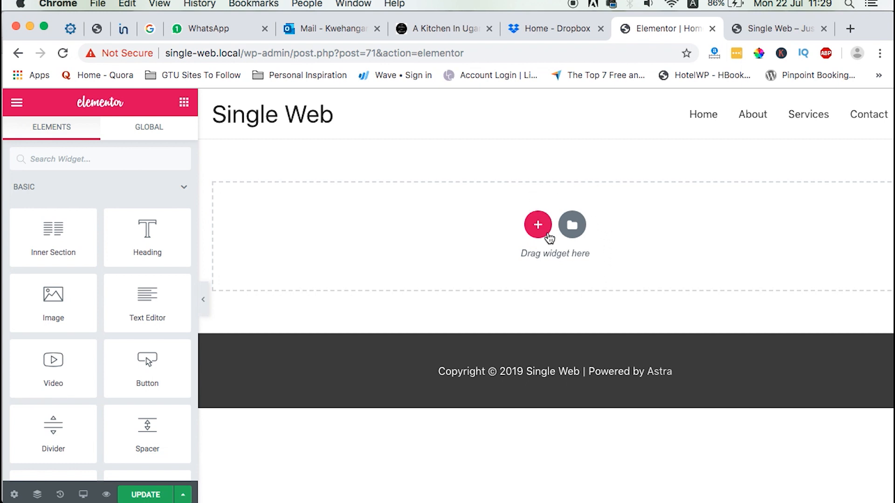
Search the Elementor template library for "land", insert the "Landing Page – Hotel" page template and look through it.
{"action": "left_click", "coordinate": [564, 224]}
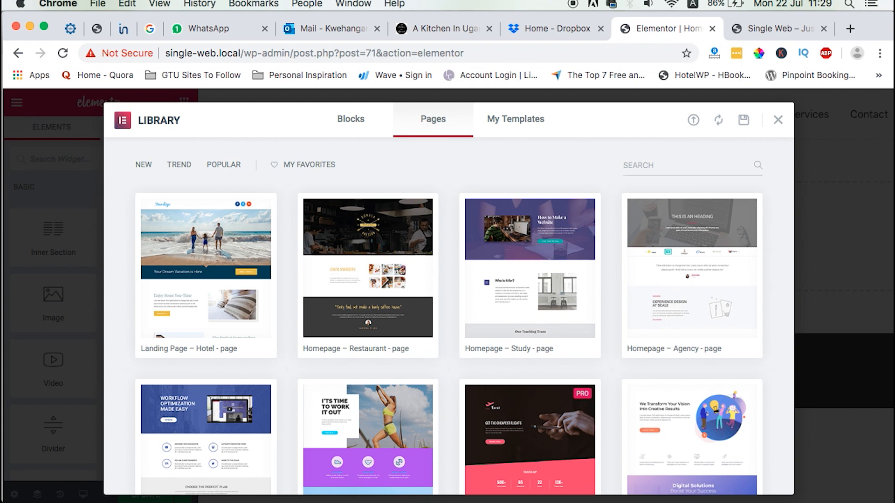
{"action": "type", "text": "land"}
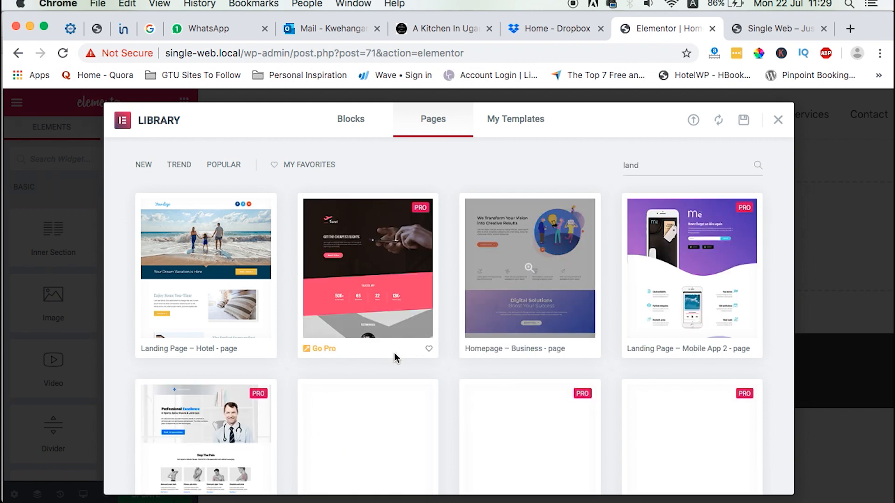
{"action": "mouse_move", "coordinate": [172, 299]}
{"action": "left_click", "coordinate": [161, 350]}
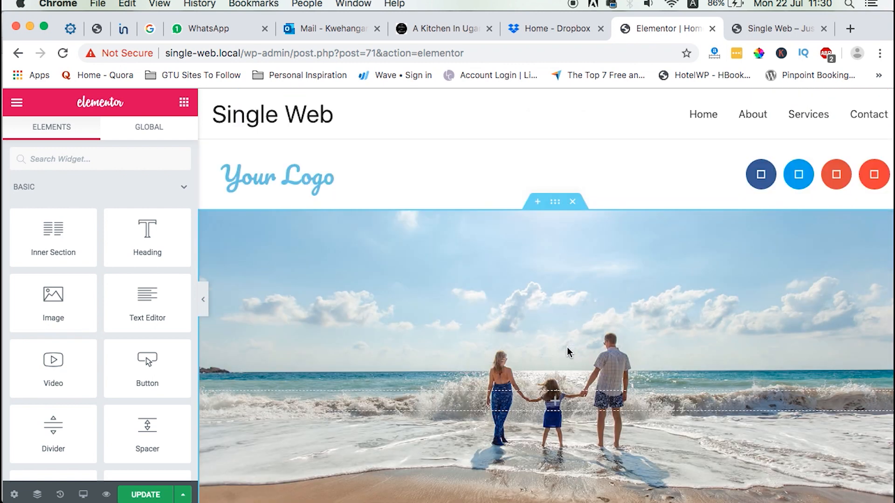
{"action": "scroll", "coordinate": [568, 353], "scroll_direction": "down", "scroll_amount": 10}
{"action": "scroll", "coordinate": [567, 352], "scroll_direction": "up", "scroll_amount": 10}
Set the Home page's layout to Elementor Full Width and update the page.
{"action": "left_click", "coordinate": [9, 497]}
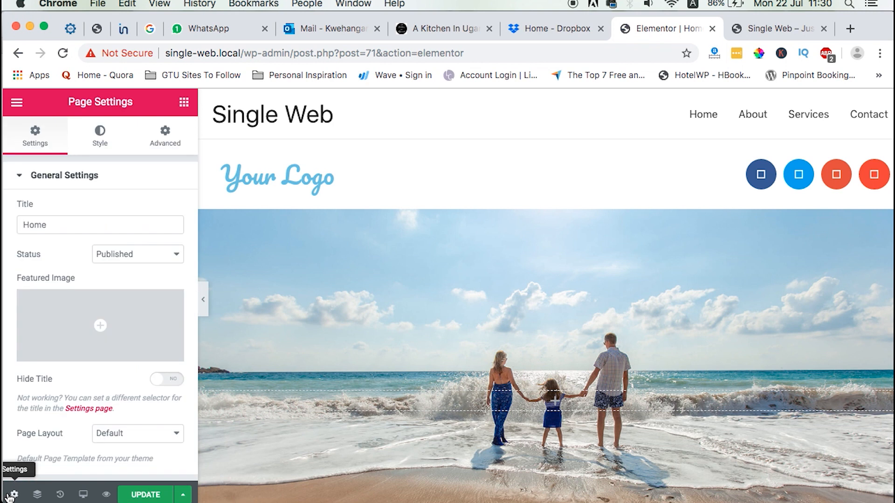
{"action": "left_click", "coordinate": [160, 436]}
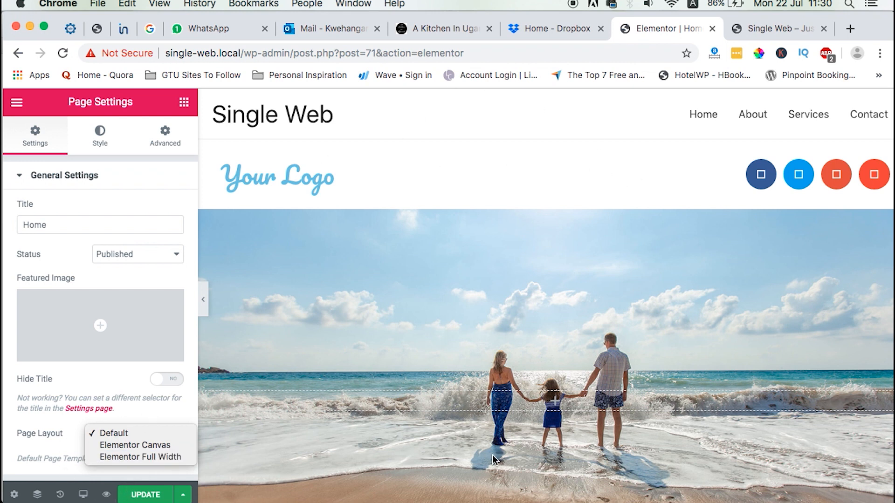
{"action": "left_click", "coordinate": [111, 460]}
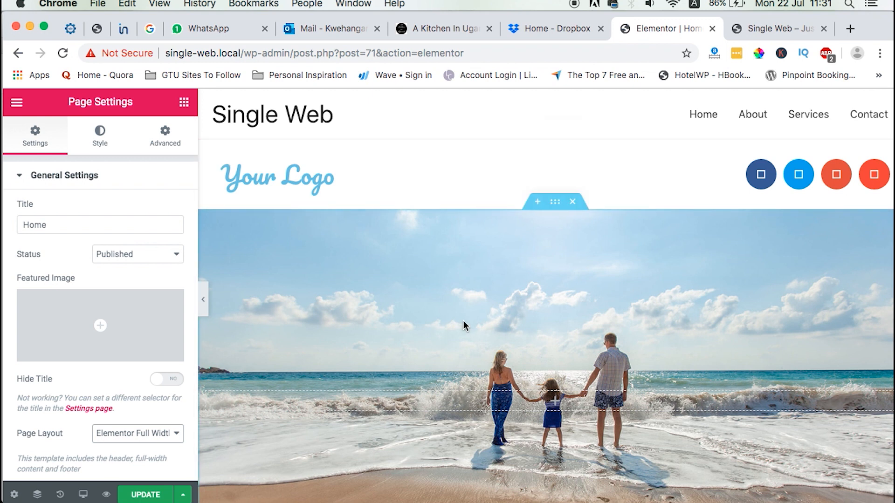
{"action": "left_click", "coordinate": [147, 496]}
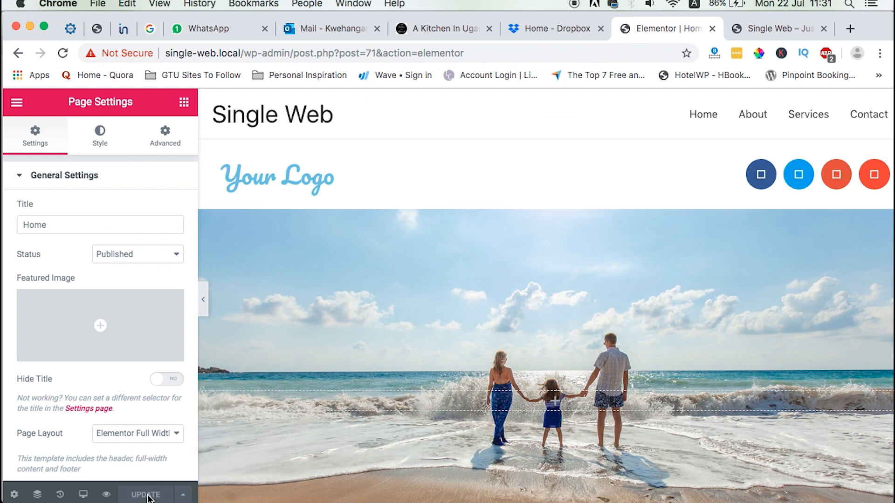
Switch to the live site and open its WordPress Reading settings.
{"action": "left_click", "coordinate": [769, 30]}
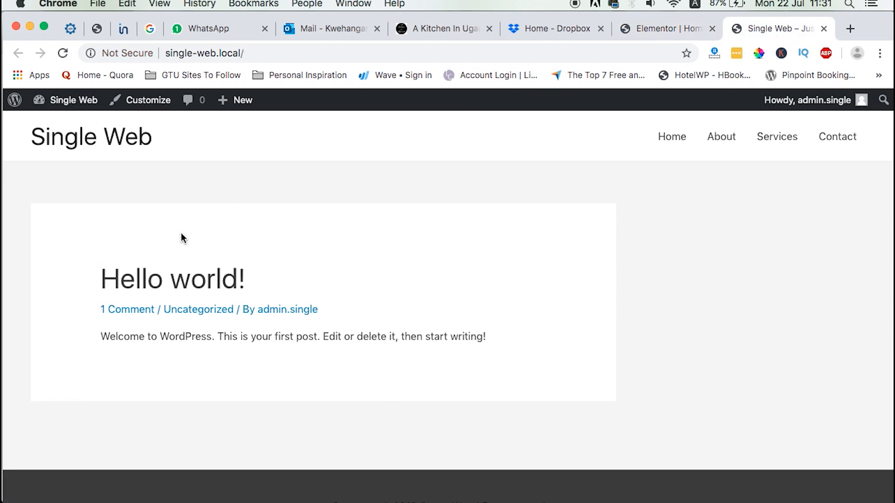
{"action": "mouse_move", "coordinate": [72, 99]}
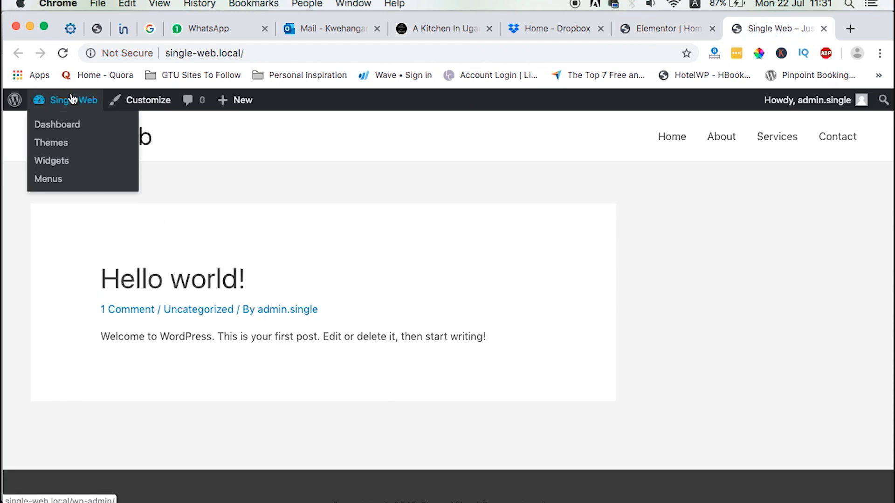
{"action": "left_click", "coordinate": [54, 130]}
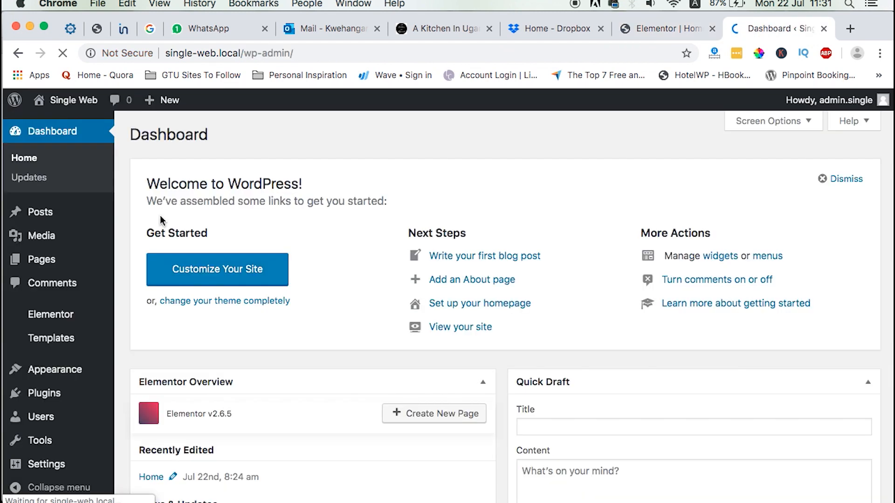
{"action": "mouse_move", "coordinate": [89, 412]}
{"action": "scroll", "coordinate": [89, 412], "scroll_direction": "down", "scroll_amount": 3}
{"action": "mouse_move", "coordinate": [82, 464]}
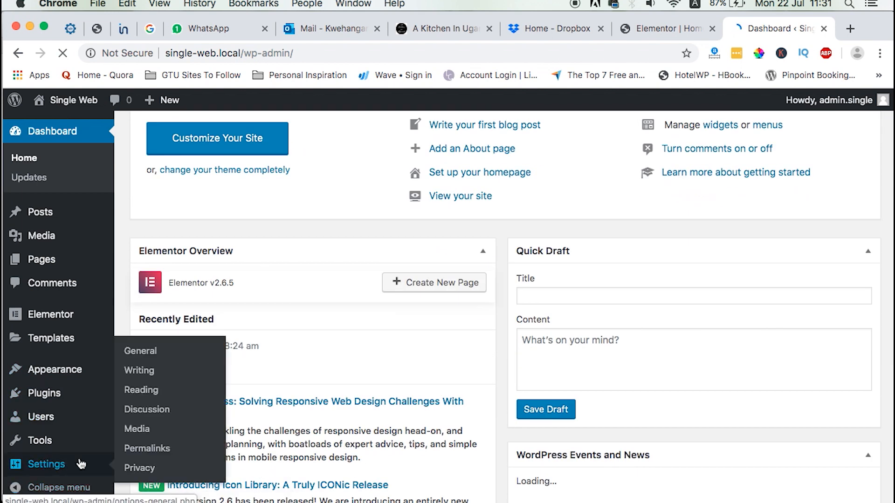
{"action": "left_click", "coordinate": [153, 393]}
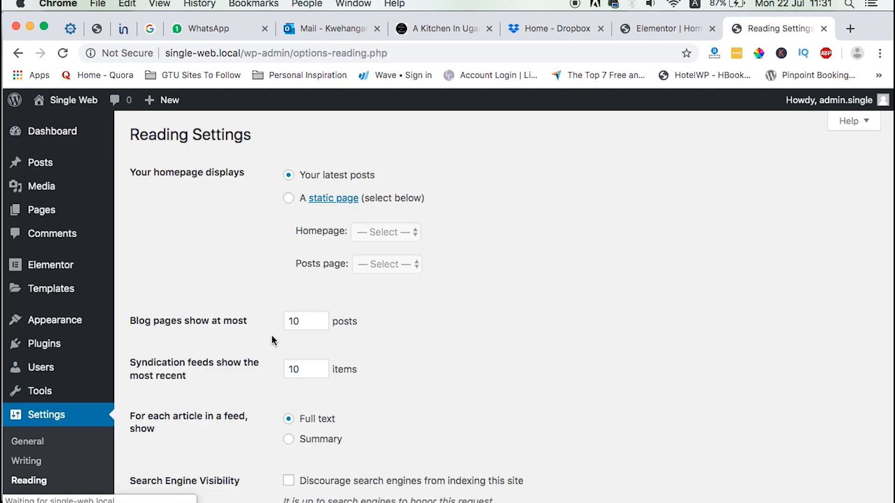
Set the homepage to display the static page Home and save the settings.
{"action": "left_click", "coordinate": [287, 201]}
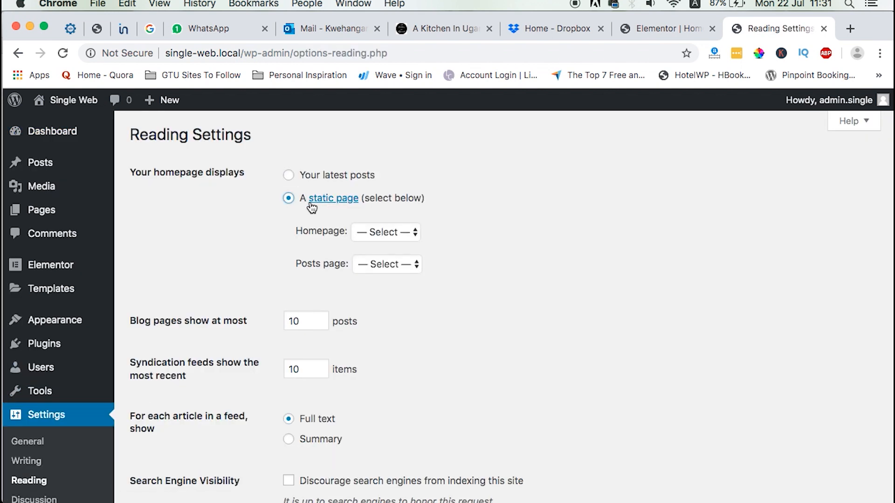
{"action": "left_click", "coordinate": [394, 237]}
{"action": "left_click", "coordinate": [391, 244]}
{"action": "scroll", "coordinate": [510, 261], "scroll_direction": "down", "scroll_amount": 5}
{"action": "left_click", "coordinate": [170, 442]}
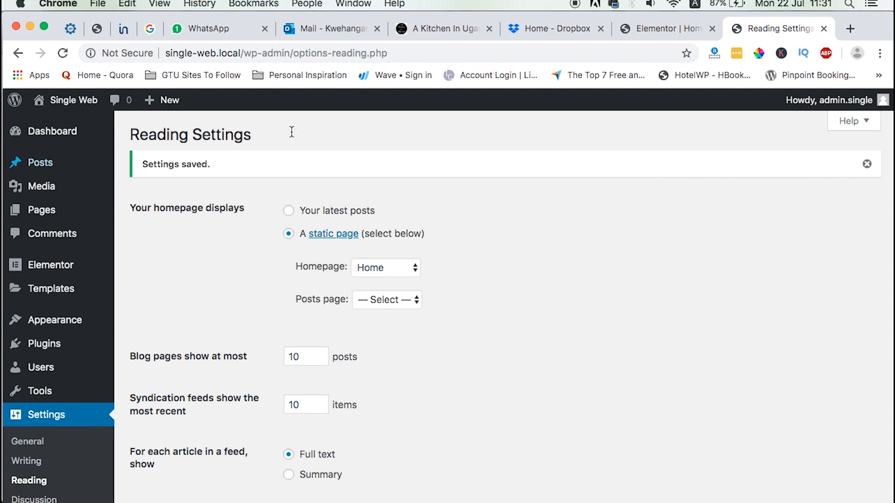
Visit the live site and examine the published homepage from header to footer.
{"action": "mouse_move", "coordinate": [72, 101]}
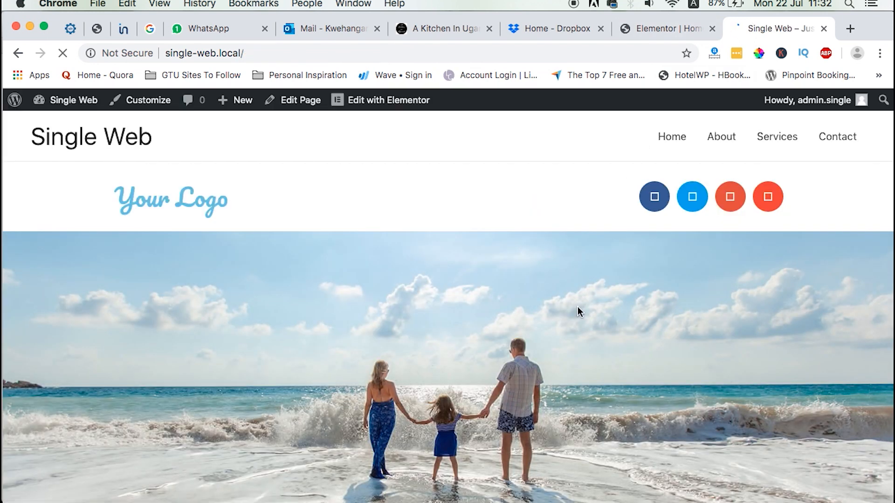
{"action": "scroll", "coordinate": [577, 310], "scroll_direction": "down", "scroll_amount": 15}
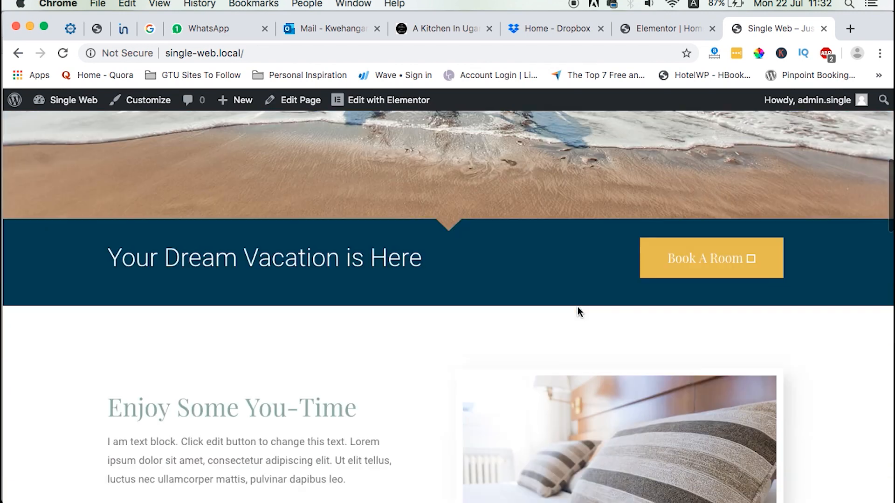
{"action": "scroll", "coordinate": [577, 306], "scroll_direction": "down", "scroll_amount": 15}
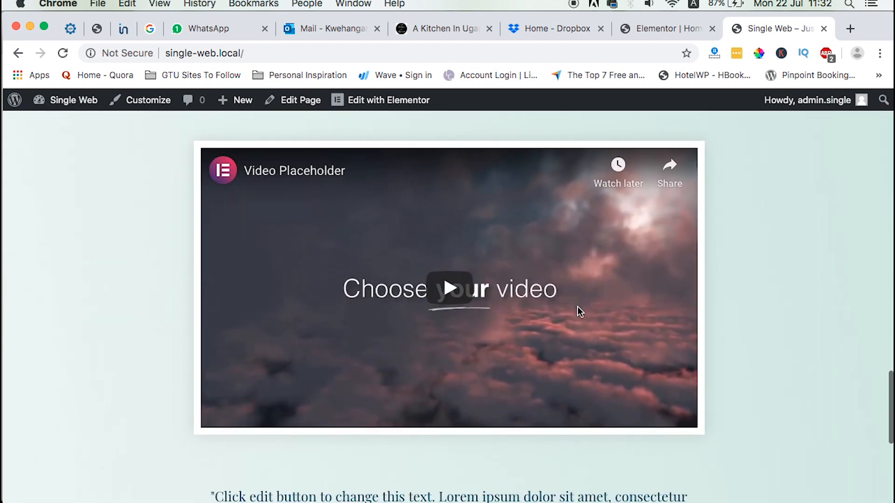
{"action": "scroll", "coordinate": [578, 306], "scroll_direction": "down", "scroll_amount": 5}
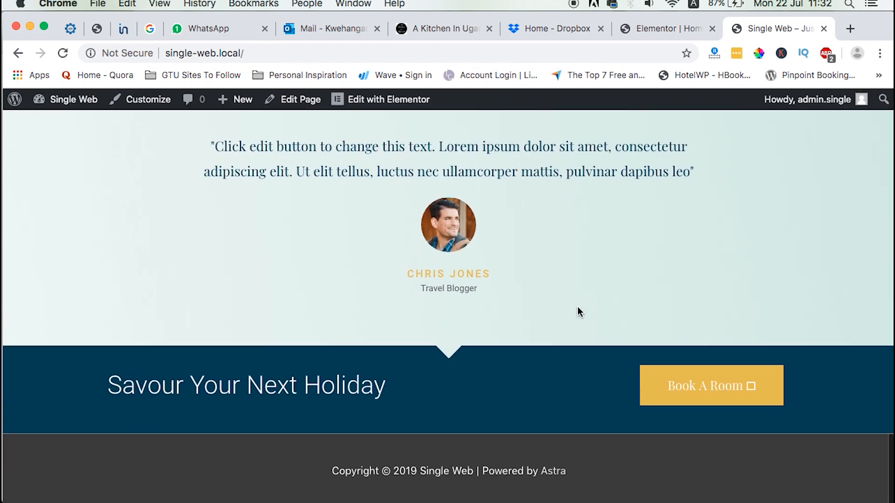
{"action": "scroll", "coordinate": [578, 307], "scroll_direction": "up", "scroll_amount": 20}
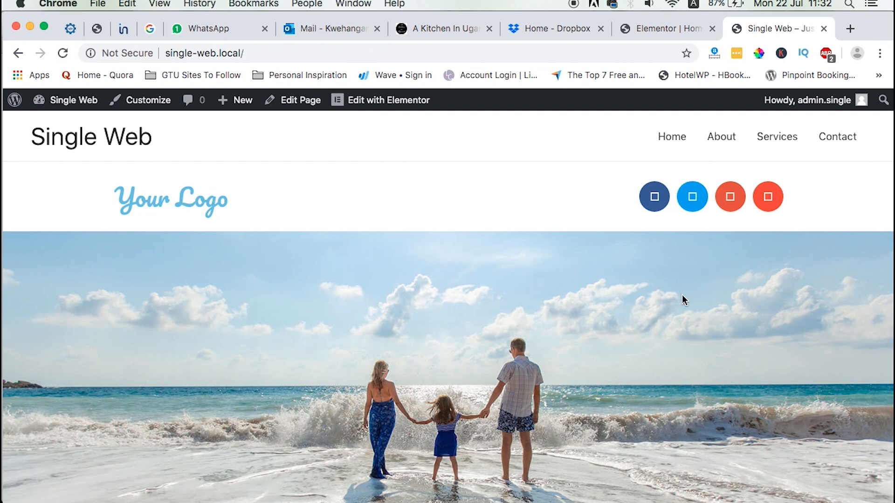
{"action": "scroll", "coordinate": [682, 295], "scroll_direction": "down", "scroll_amount": 10}
{"action": "scroll", "coordinate": [682, 295], "scroll_direction": "down", "scroll_amount": 4}
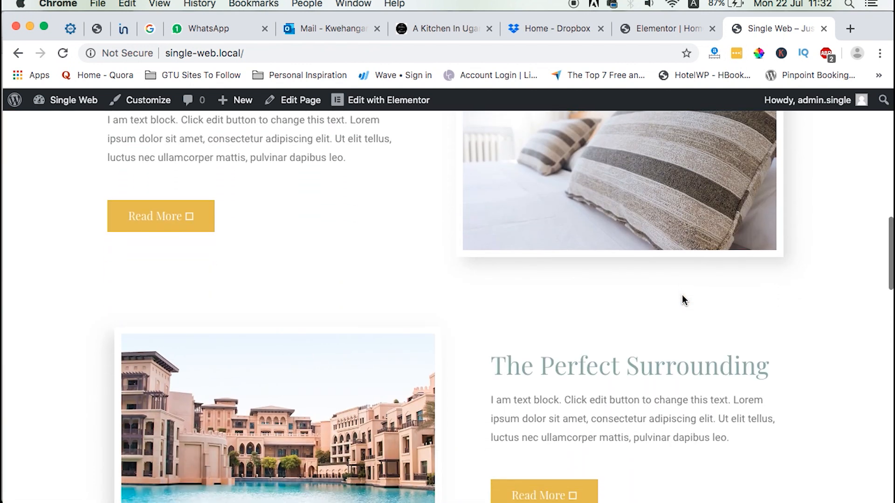
{"action": "scroll", "coordinate": [682, 295], "scroll_direction": "down", "scroll_amount": 10}
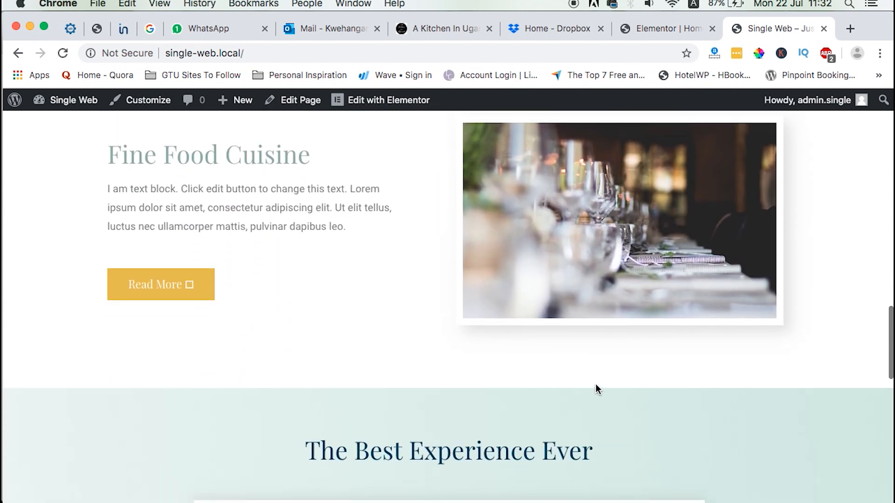
{"action": "scroll", "coordinate": [595, 385], "scroll_direction": "down", "scroll_amount": 9}
{"action": "scroll", "coordinate": [596, 385], "scroll_direction": "up", "scroll_amount": 2}
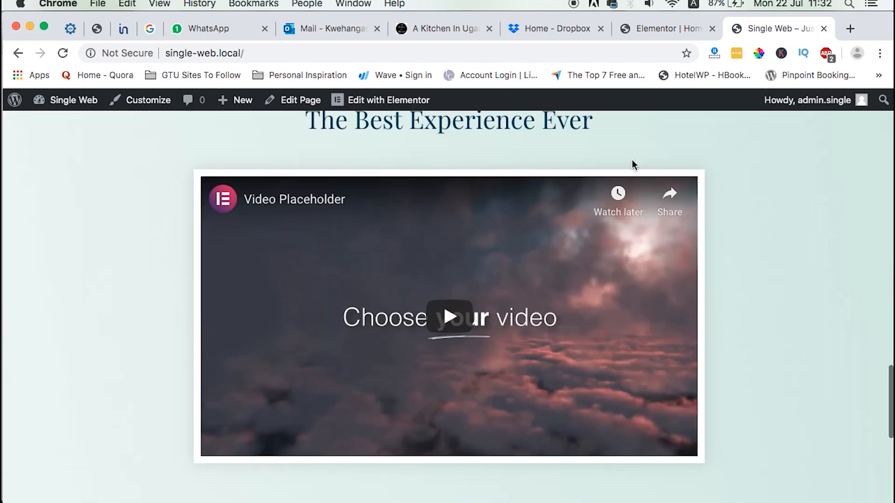
{"action": "scroll", "coordinate": [461, 236], "scroll_direction": "down", "scroll_amount": 10}
{"action": "scroll", "coordinate": [462, 238], "scroll_direction": "up", "scroll_amount": 20}
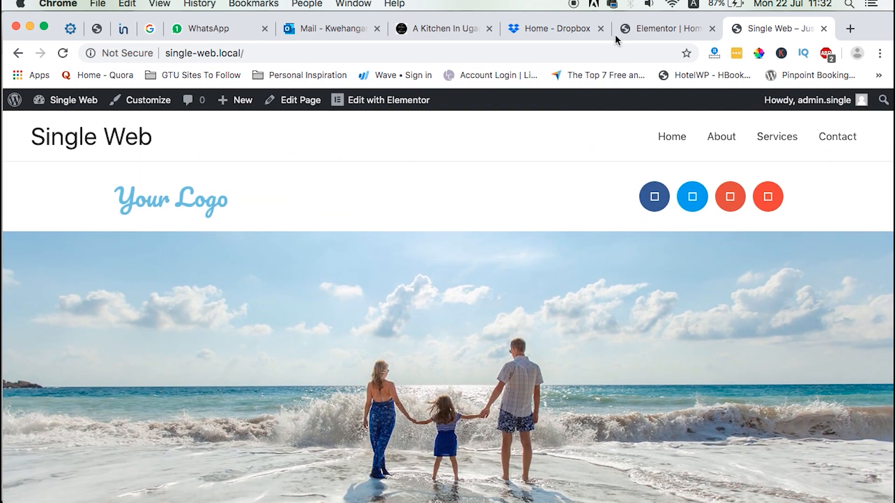
In the Elementor editor, delete the logo and social icons columns above the beach image, then delete their emptied section.
{"action": "left_click", "coordinate": [672, 30]}
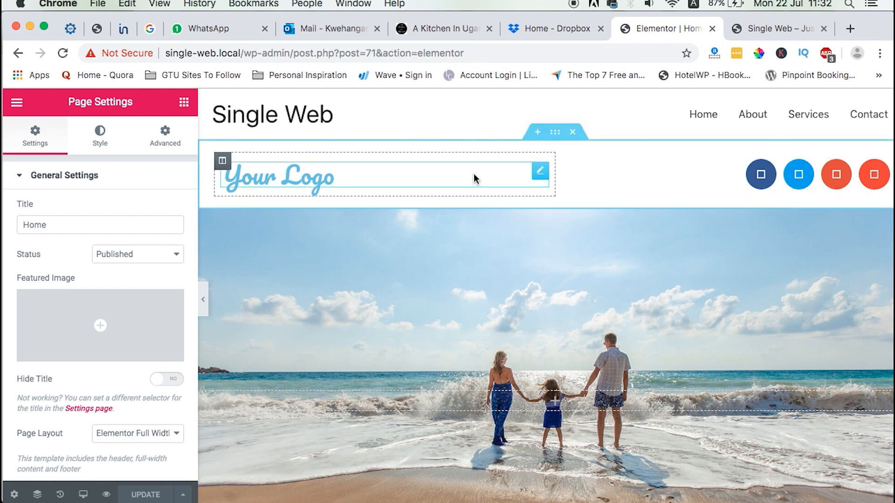
{"action": "scroll", "coordinate": [477, 397], "scroll_direction": "down", "scroll_amount": 2}
{"action": "right_click", "coordinate": [566, 374]}
{"action": "scroll", "coordinate": [409, 335], "scroll_direction": "up", "scroll_amount": 2}
{"action": "left_click", "coordinate": [410, 334]}
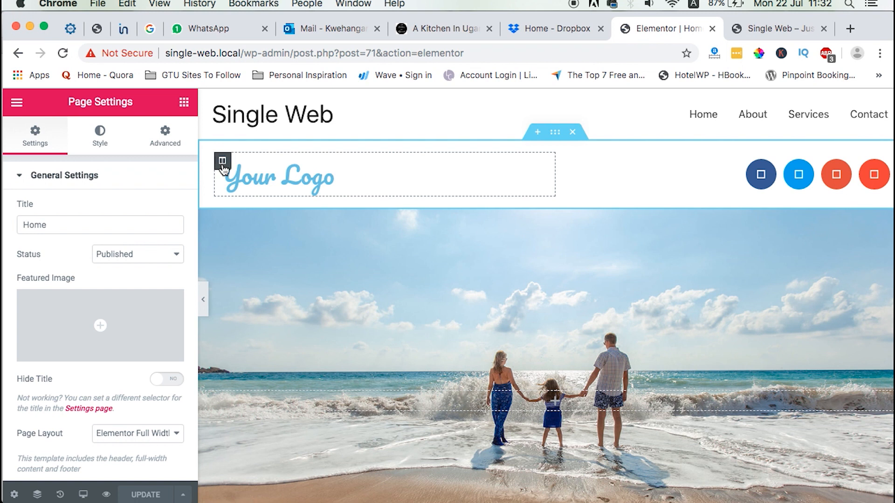
{"action": "right_click", "coordinate": [222, 168]}
{"action": "left_click", "coordinate": [294, 368]}
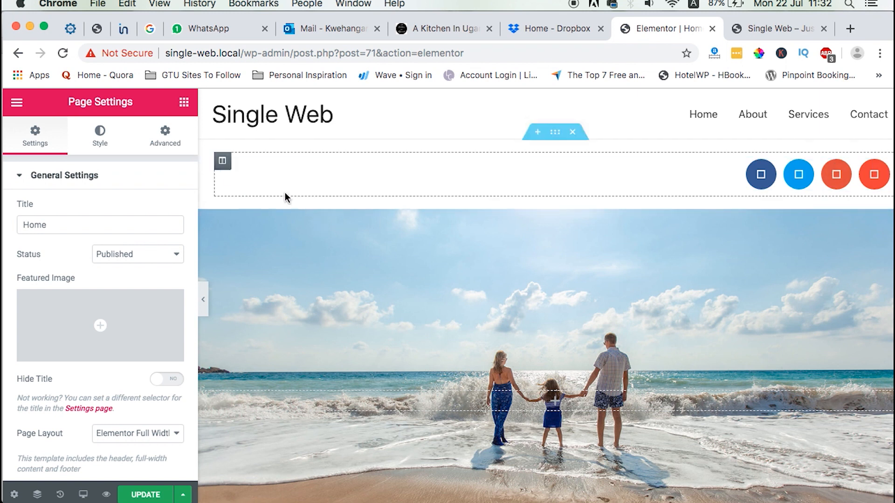
{"action": "right_click", "coordinate": [222, 166]}
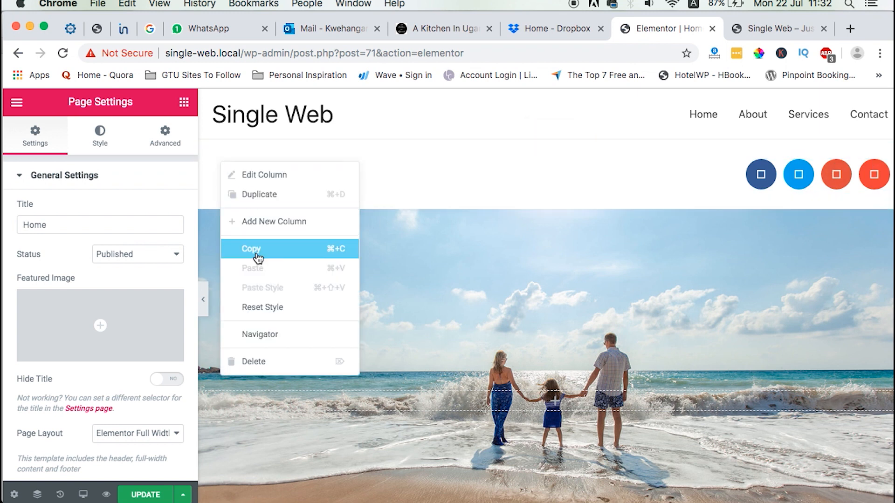
{"action": "left_click", "coordinate": [254, 361]}
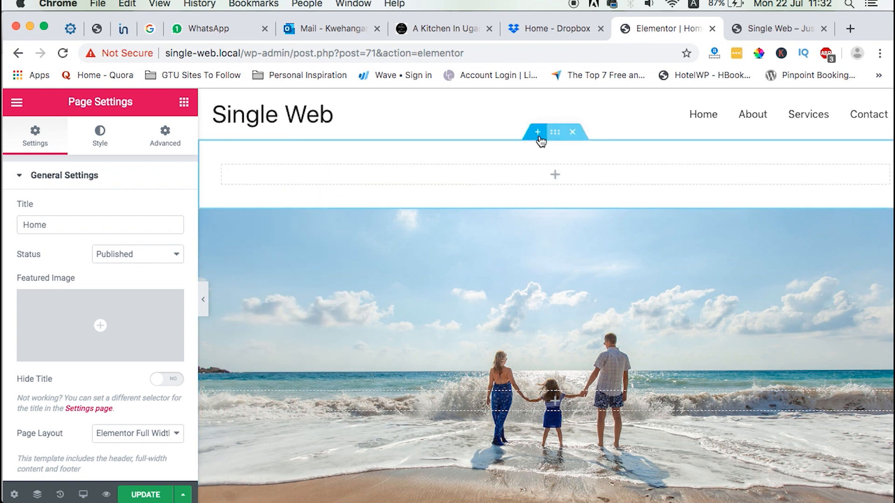
{"action": "right_click", "coordinate": [221, 166]}
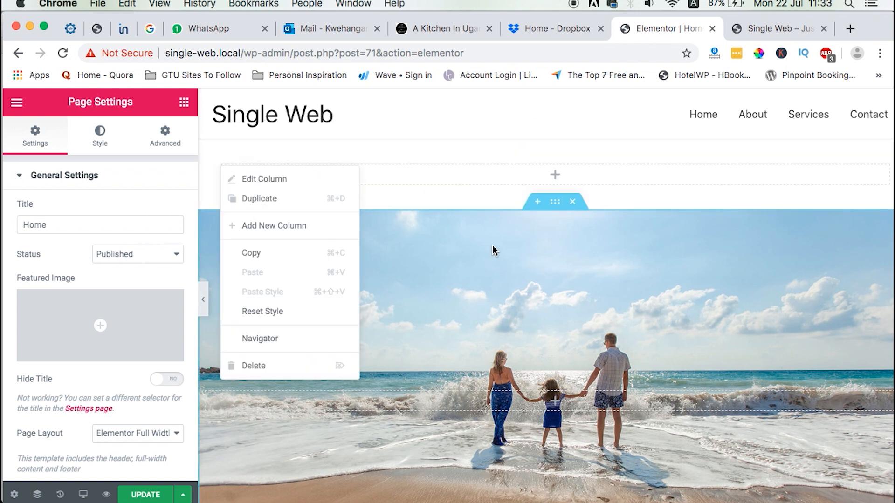
{"action": "left_click", "coordinate": [492, 245]}
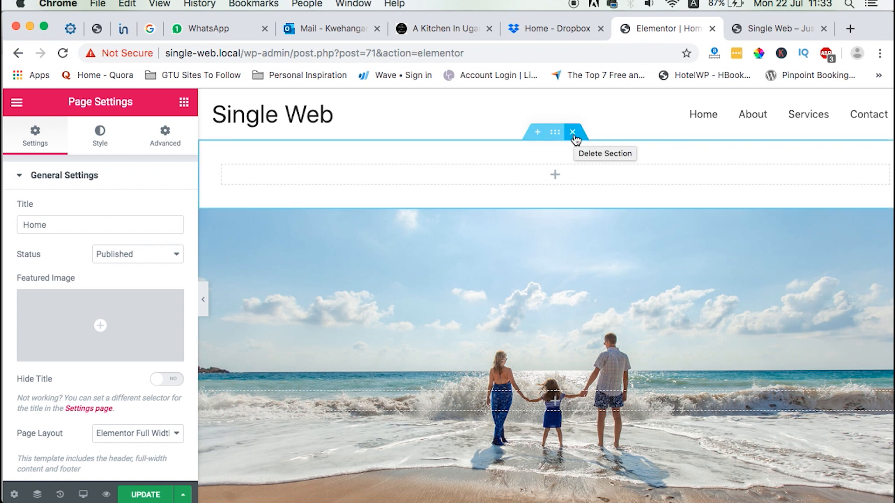
{"action": "left_click", "coordinate": [573, 133]}
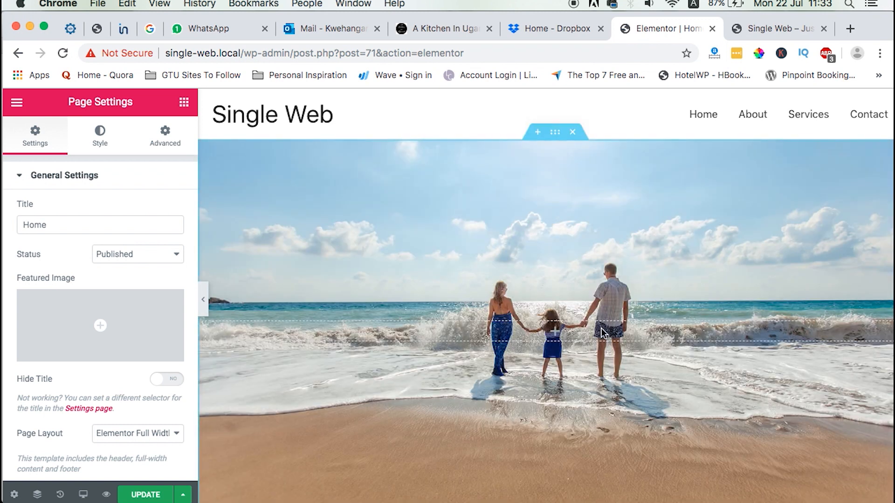
Preview the page with the editor panel hidden, then examine the sections below the beach image in the editor.
{"action": "left_click", "coordinate": [203, 299]}
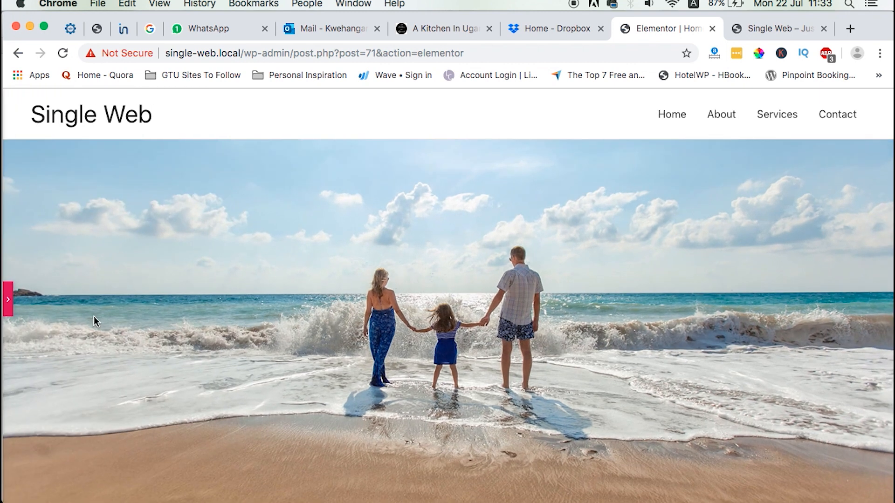
{"action": "left_click", "coordinate": [8, 299]}
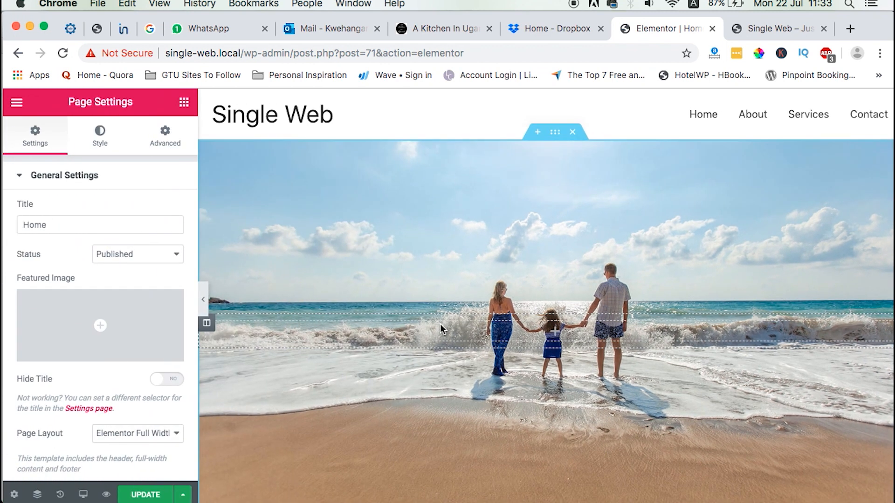
{"action": "scroll", "coordinate": [440, 324], "scroll_direction": "down", "scroll_amount": 5}
{"action": "scroll", "coordinate": [440, 324], "scroll_direction": "down", "scroll_amount": 6}
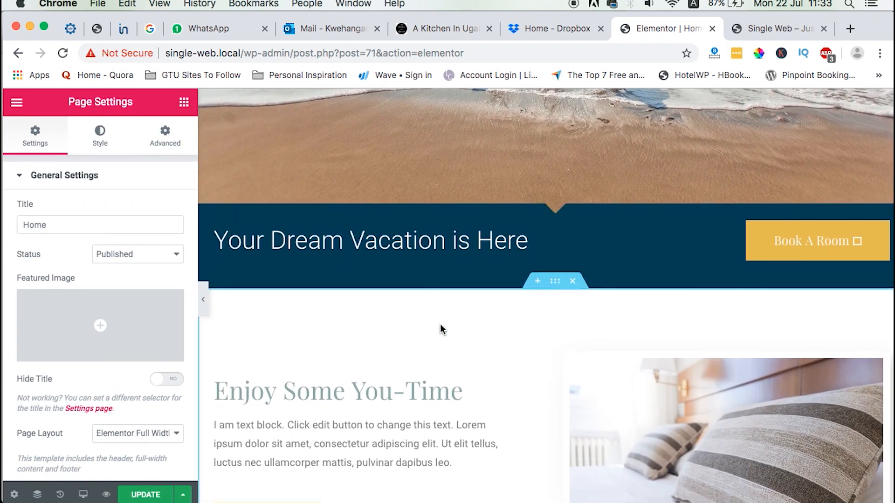
{"action": "scroll", "coordinate": [440, 323], "scroll_direction": "down", "scroll_amount": 5}
{"action": "scroll", "coordinate": [440, 323], "scroll_direction": "up", "scroll_amount": 8}
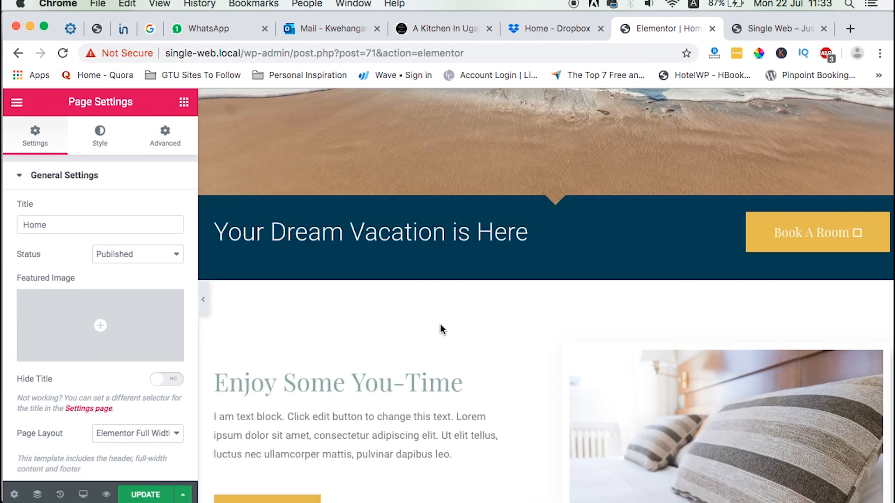
{"action": "scroll", "coordinate": [440, 329], "scroll_direction": "down", "scroll_amount": 2}
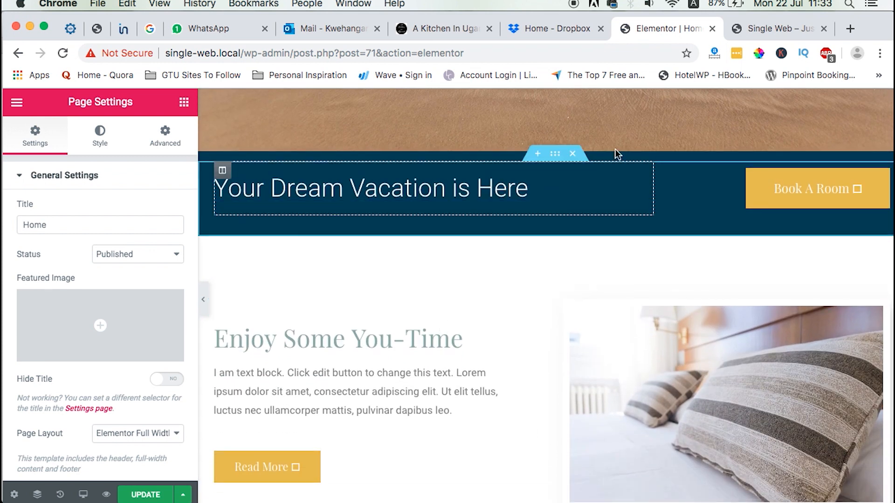
{"action": "scroll", "coordinate": [572, 354], "scroll_direction": "down", "scroll_amount": 2}
{"action": "scroll", "coordinate": [572, 354], "scroll_direction": "up", "scroll_amount": 1}
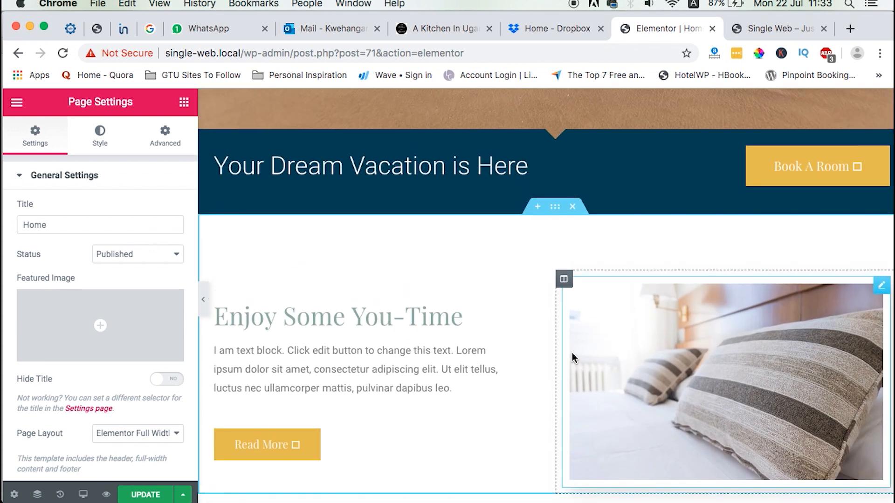
{"action": "left_click", "coordinate": [535, 209]}
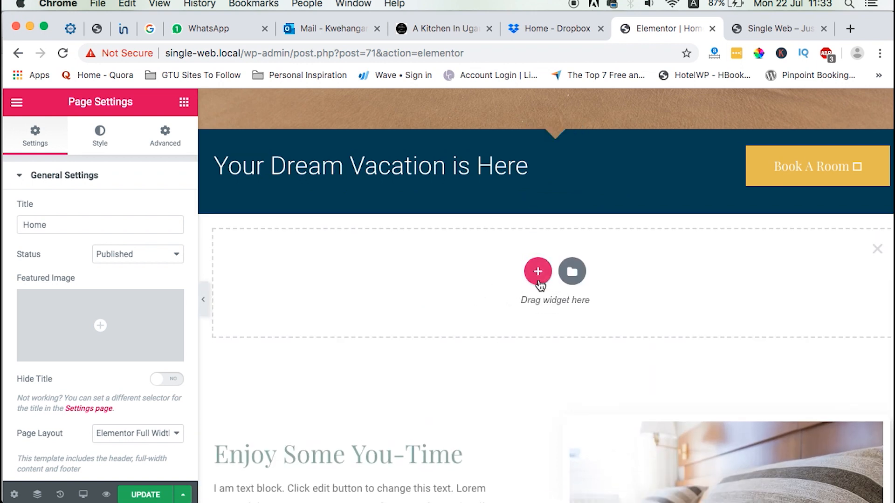
{"action": "scroll", "coordinate": [563, 361], "scroll_direction": "up", "scroll_amount": 1}
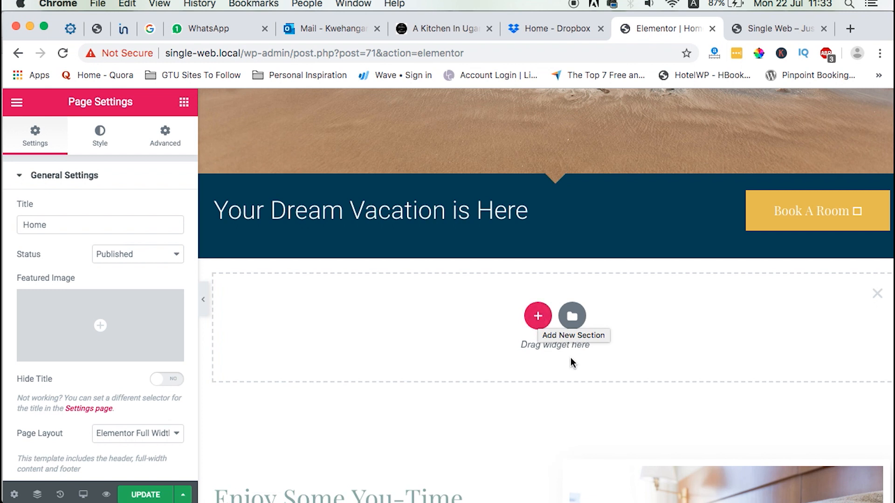
{"action": "left_click", "coordinate": [538, 319]}
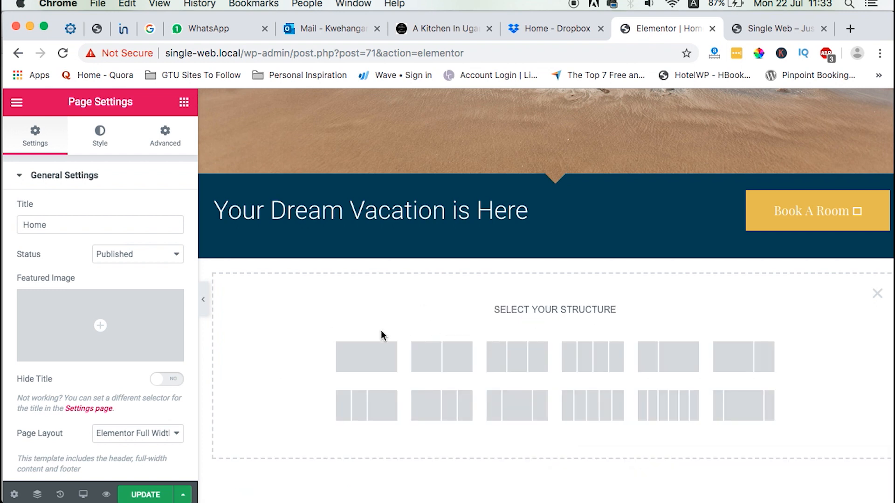
{"action": "left_click", "coordinate": [876, 293]}
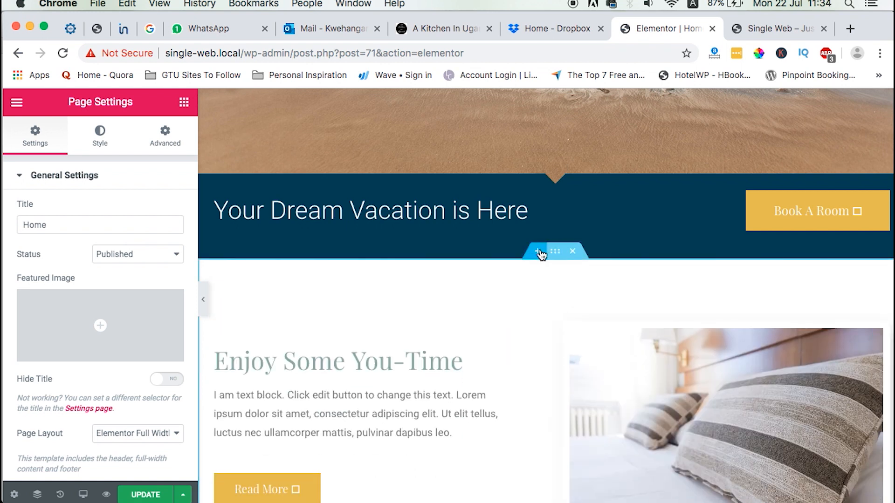
Add a new section below the "Your Dream Vacation is Here" banner and filter the library blocks to the Services category.
{"action": "left_click", "coordinate": [540, 252]}
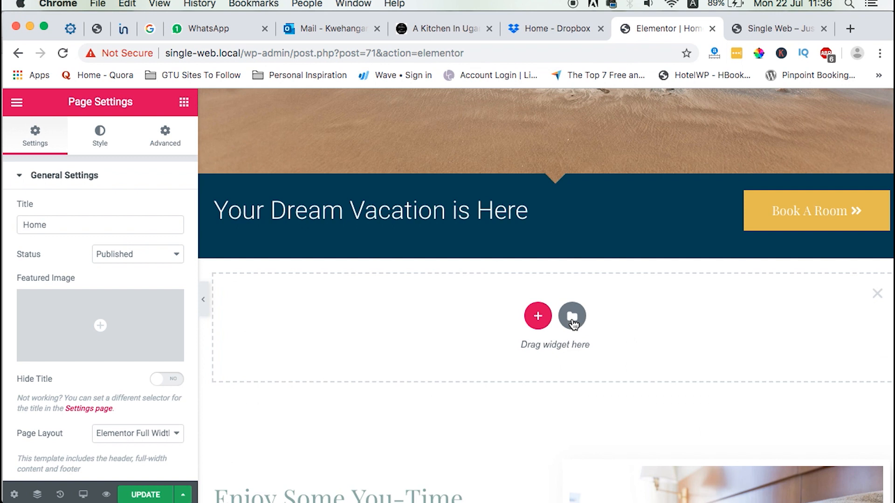
{"action": "left_click", "coordinate": [572, 317]}
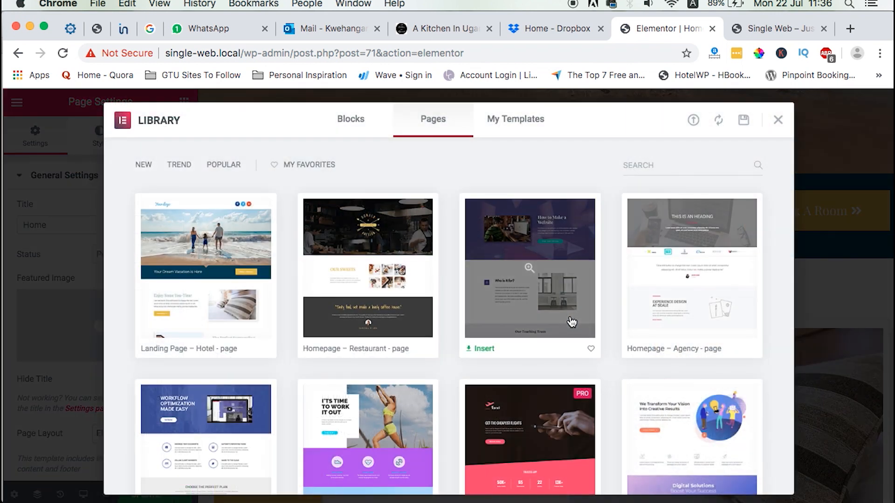
{"action": "left_click", "coordinate": [353, 122]}
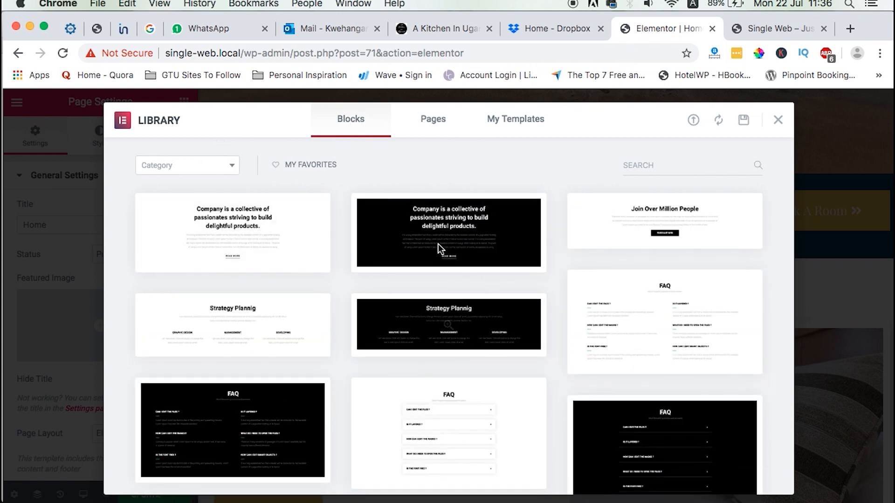
{"action": "scroll", "coordinate": [473, 390], "scroll_direction": "down", "scroll_amount": 2}
{"action": "scroll", "coordinate": [473, 391], "scroll_direction": "up", "scroll_amount": 2}
{"action": "left_click", "coordinate": [226, 167]}
{"action": "scroll", "coordinate": [193, 289], "scroll_direction": "down", "scroll_amount": 5}
{"action": "scroll", "coordinate": [195, 294], "scroll_direction": "down", "scroll_amount": 3}
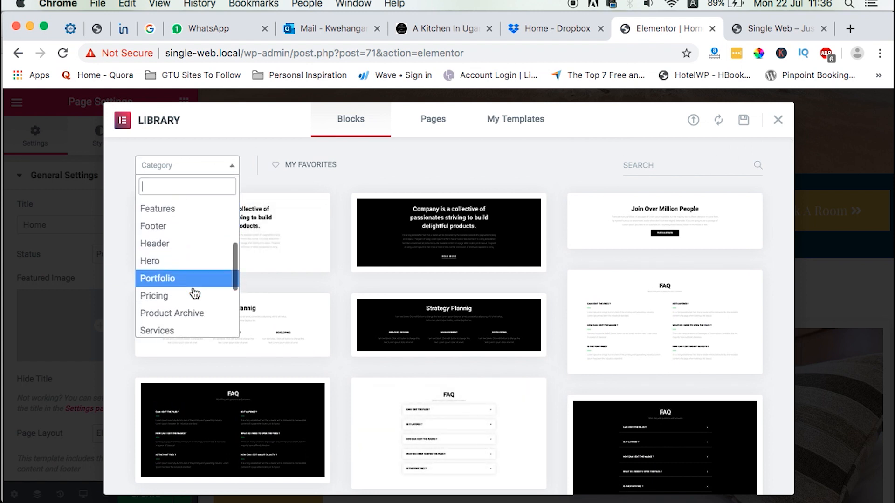
{"action": "left_click", "coordinate": [177, 305]}
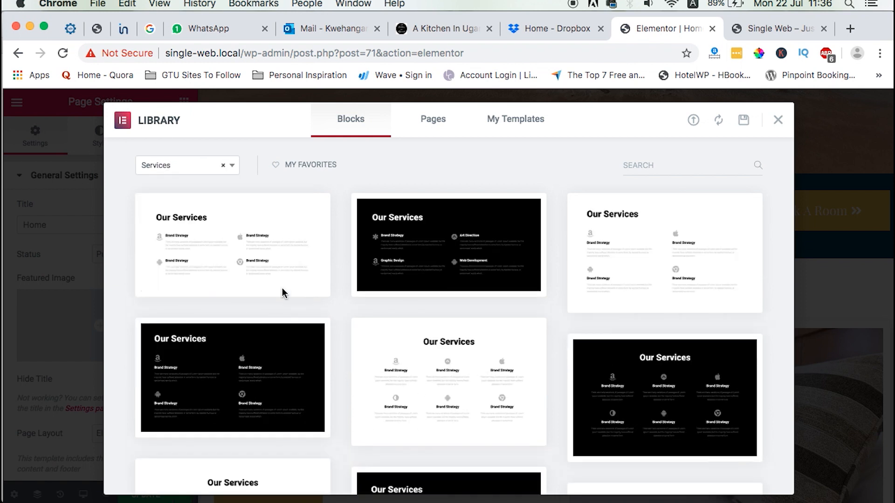
Insert the white Services block headed "We use unique, custom-built tools to give us the edge" with its toggle list.
{"action": "scroll", "coordinate": [478, 361], "scroll_direction": "down", "scroll_amount": 10}
{"action": "scroll", "coordinate": [476, 362], "scroll_direction": "down", "scroll_amount": 8}
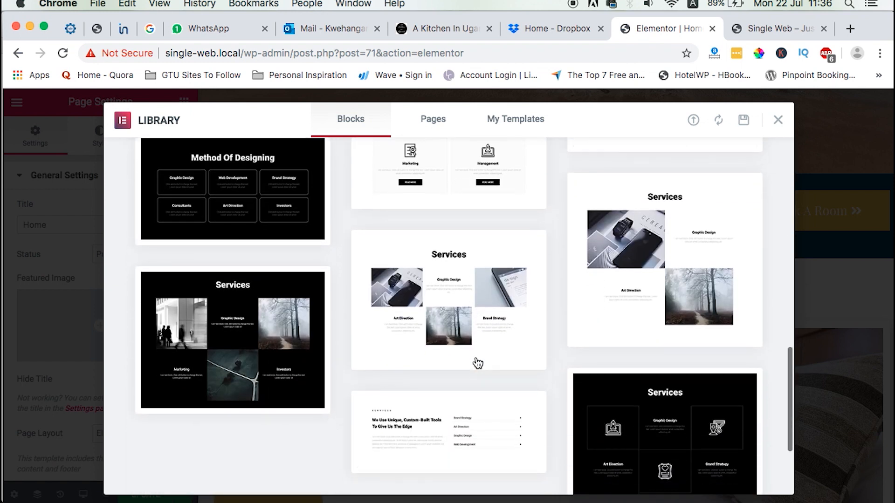
{"action": "scroll", "coordinate": [510, 217], "scroll_direction": "up", "scroll_amount": 5}
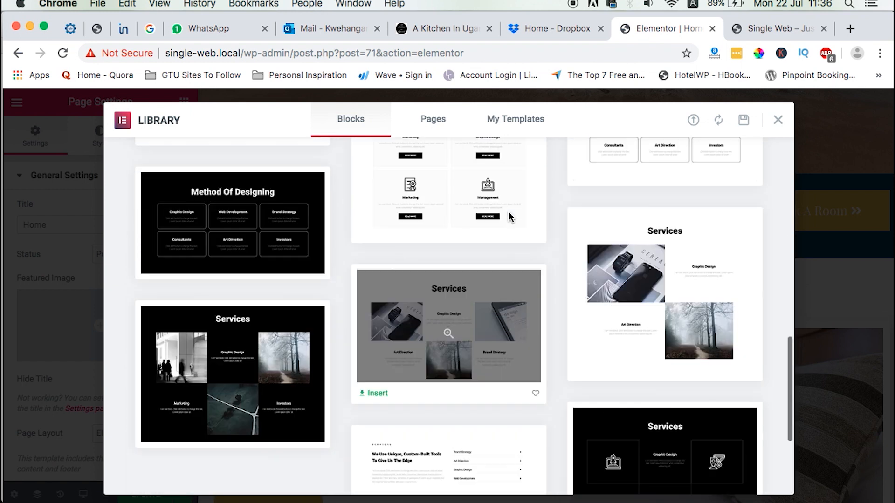
{"action": "scroll", "coordinate": [510, 219], "scroll_direction": "down", "scroll_amount": 3}
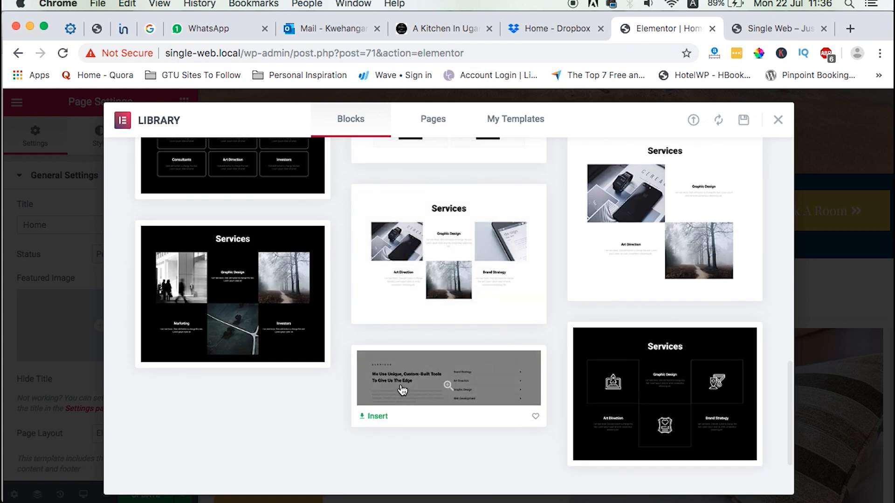
{"action": "left_click", "coordinate": [418, 386]}
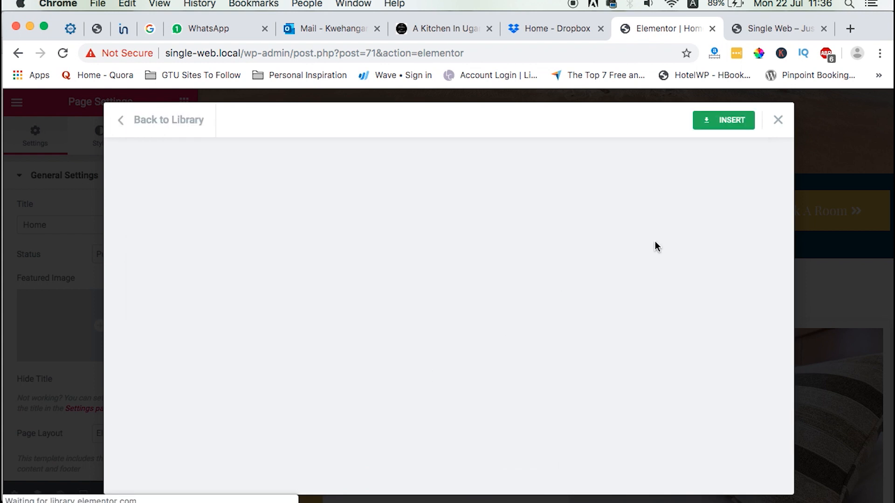
{"action": "left_click", "coordinate": [719, 123]}
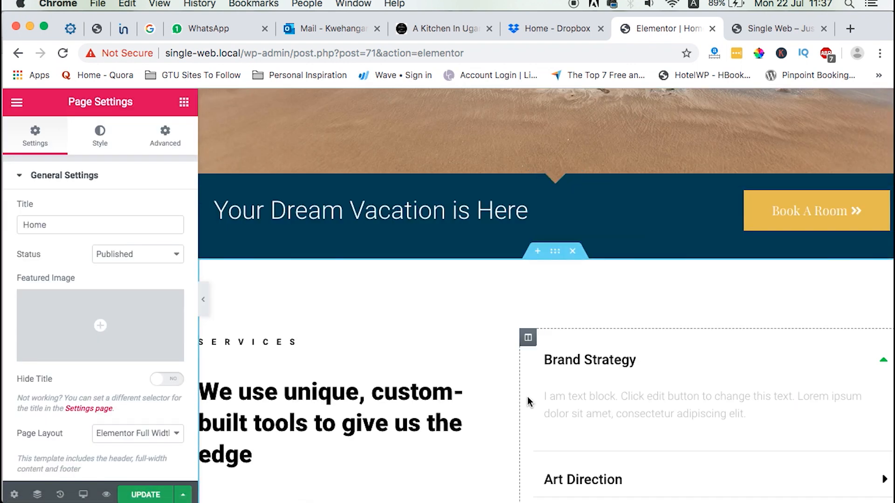
Preview the page with the editor panel hidden, examining the inserted services section and the beach header above it.
{"action": "left_click", "coordinate": [207, 302]}
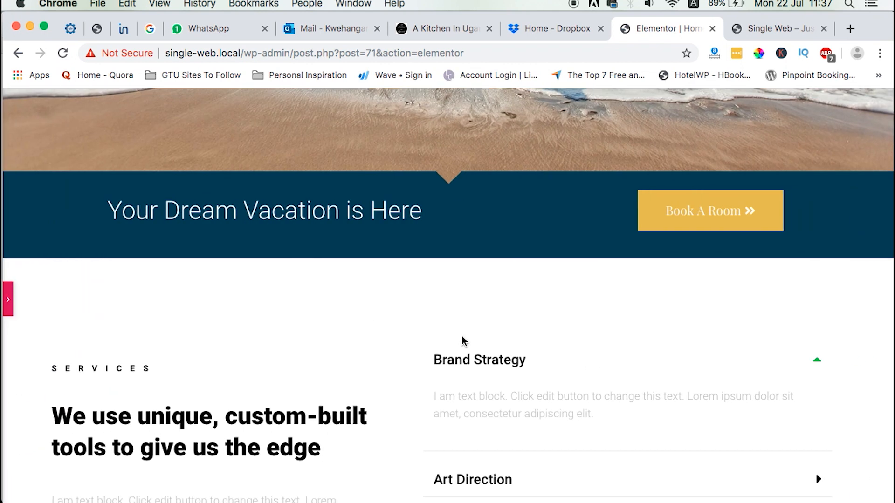
{"action": "scroll", "coordinate": [462, 336], "scroll_direction": "down", "scroll_amount": 6}
{"action": "scroll", "coordinate": [462, 340], "scroll_direction": "up", "scroll_amount": 3}
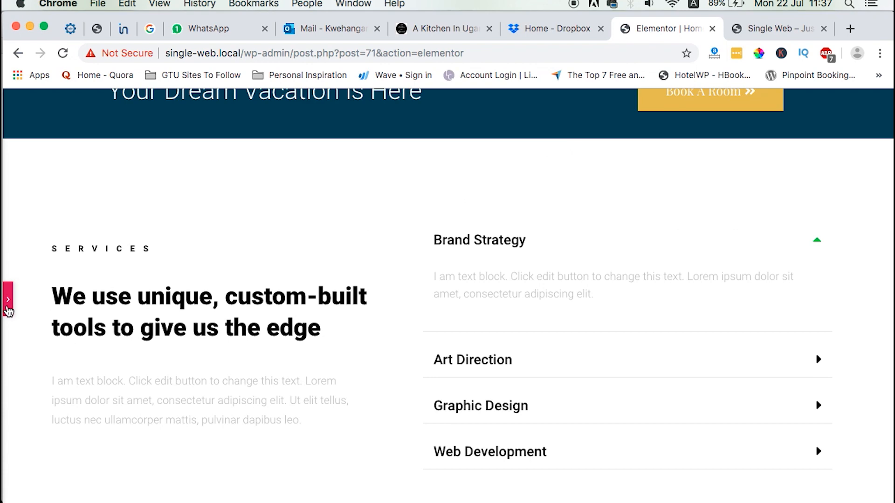
{"action": "scroll", "coordinate": [240, 256], "scroll_direction": "up", "scroll_amount": 8}
{"action": "scroll", "coordinate": [240, 256], "scroll_direction": "down", "scroll_amount": 5}
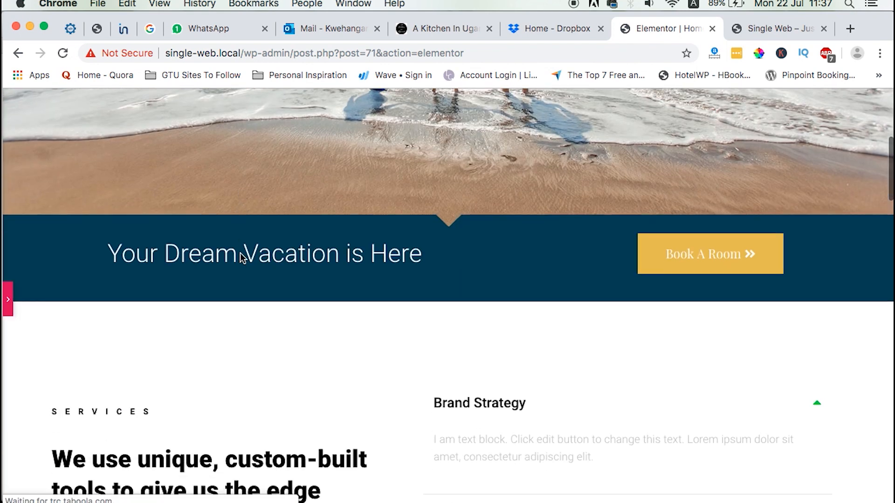
{"action": "scroll", "coordinate": [240, 258], "scroll_direction": "down", "scroll_amount": 5}
{"action": "left_click", "coordinate": [8, 306]}
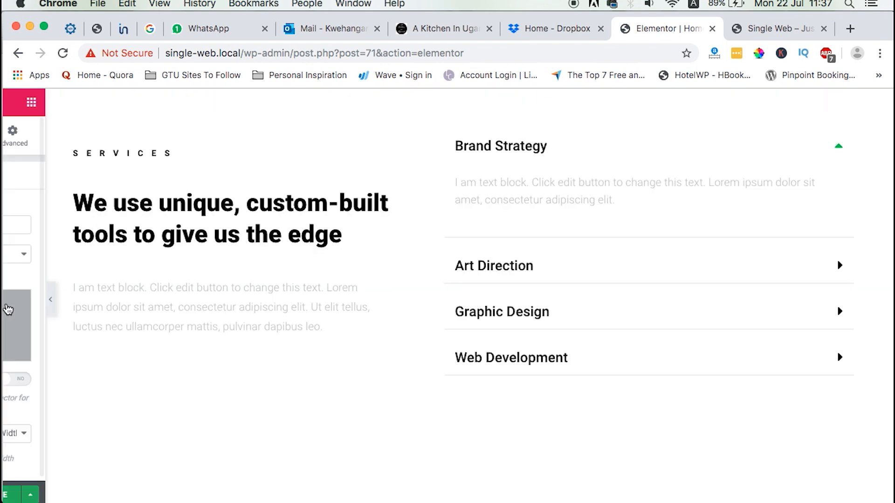
{"action": "left_click", "coordinate": [204, 310]}
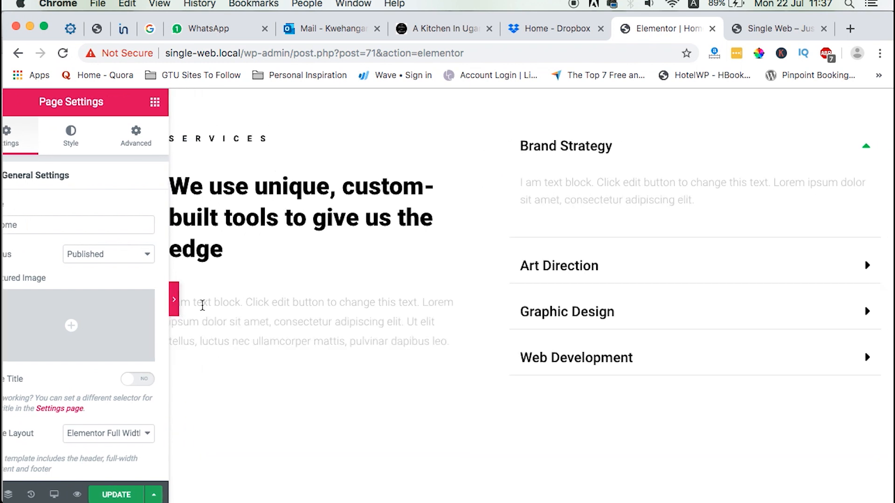
{"action": "scroll", "coordinate": [457, 284], "scroll_direction": "up", "scroll_amount": 10}
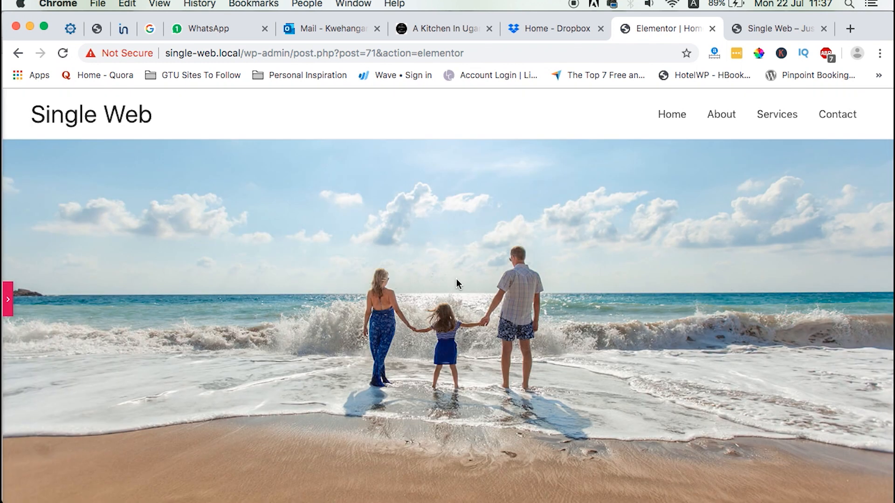
{"action": "scroll", "coordinate": [456, 279], "scroll_direction": "down", "scroll_amount": 6}
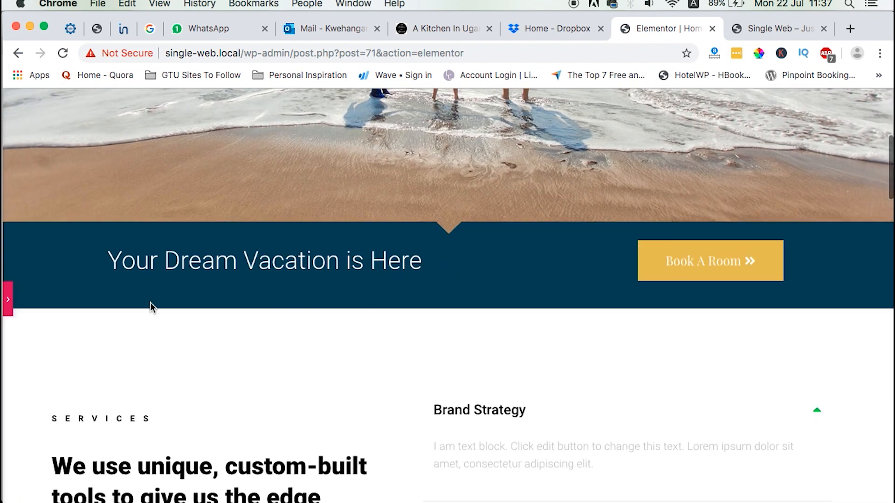
{"action": "left_click", "coordinate": [7, 299]}
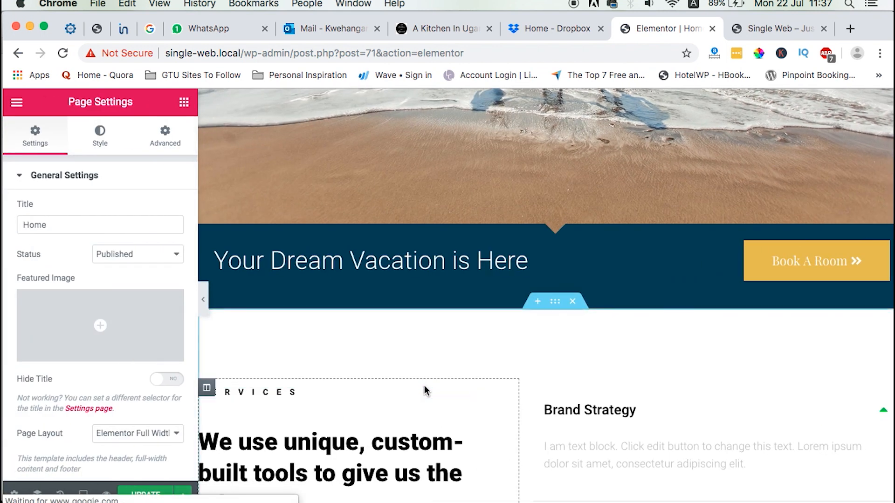
Change the services section's main heading to "Well organised rooms with beautiful views to the sea".
{"action": "scroll", "coordinate": [424, 385], "scroll_direction": "down", "scroll_amount": 5}
{"action": "left_click", "coordinate": [474, 214]}
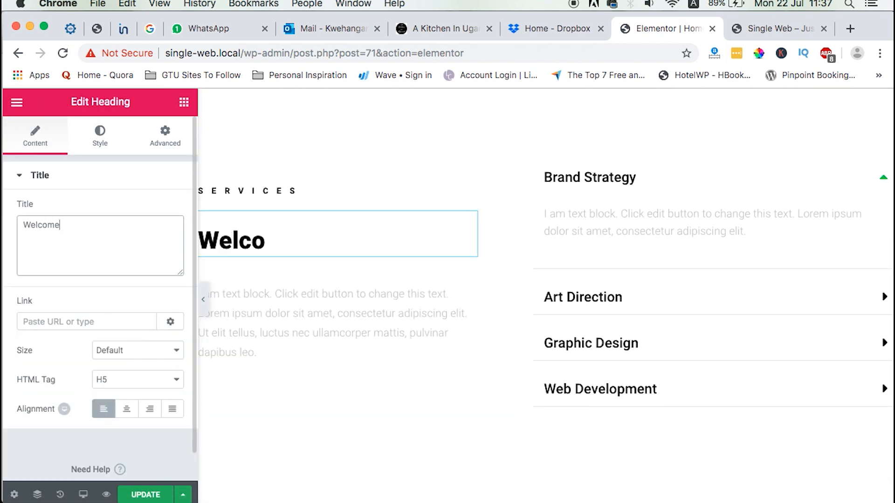
{"action": "key", "text": "BackSpace"}
{"action": "type", "text": "anised"}
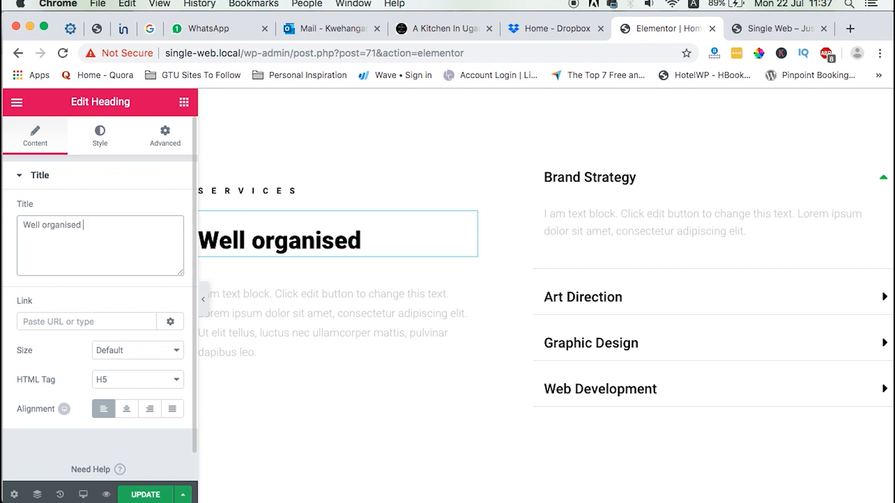
{"action": "type", "text": " rooms with buea"}
{"action": "key", "text": "BackSpace"}
{"action": "key", "text": "BackSpace"}
{"action": "key", "text": "BackSpace"}
{"action": "type", "text": "eau"}
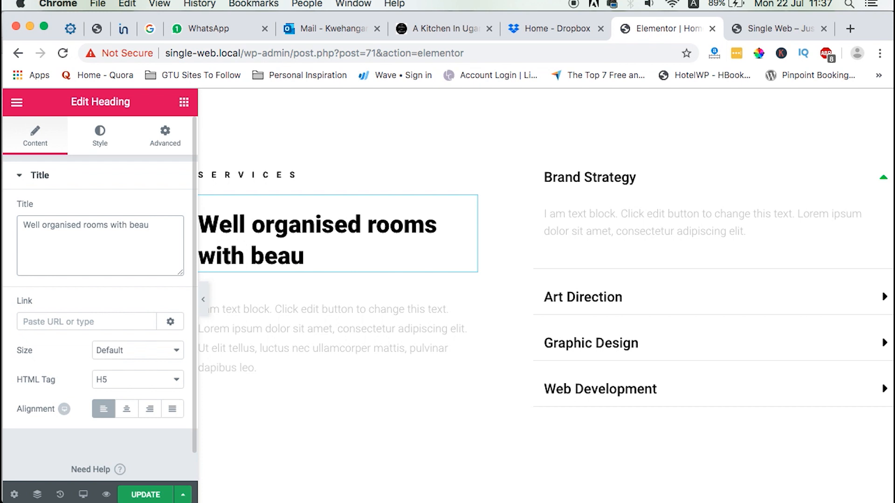
{"action": "type", "text": "tiful v"}
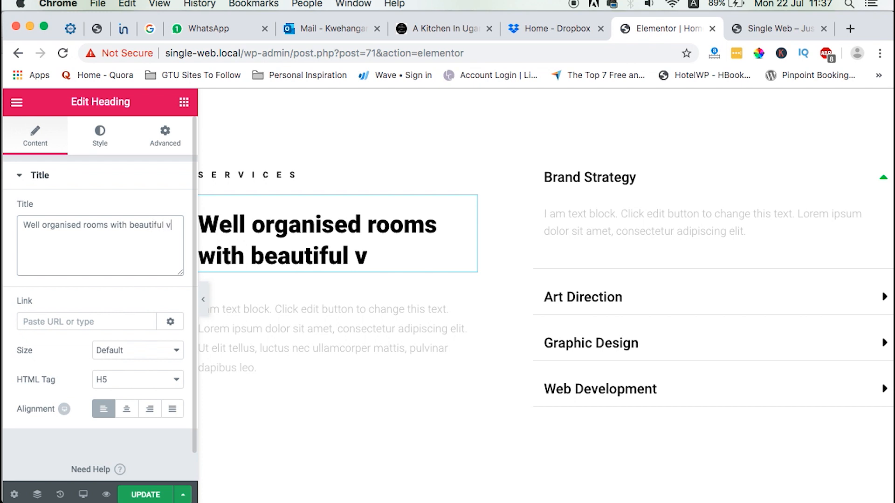
{"action": "type", "text": "iews "}
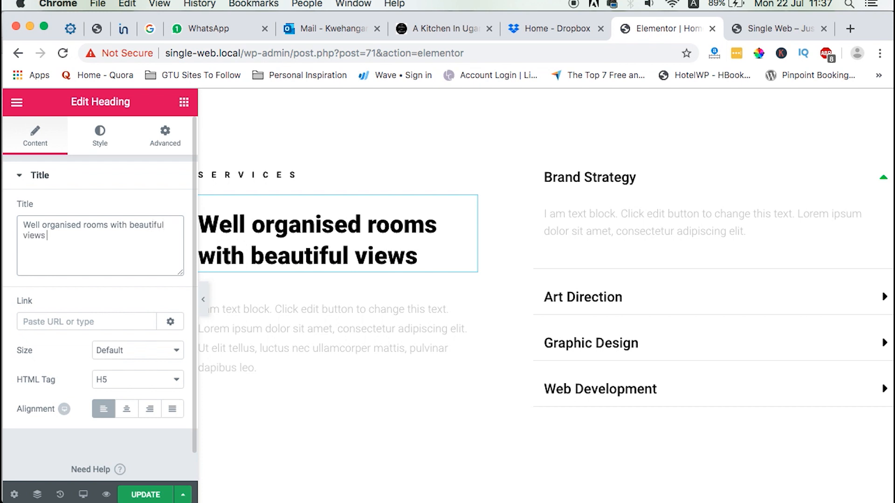
{"action": "type", "text": "to the sea"}
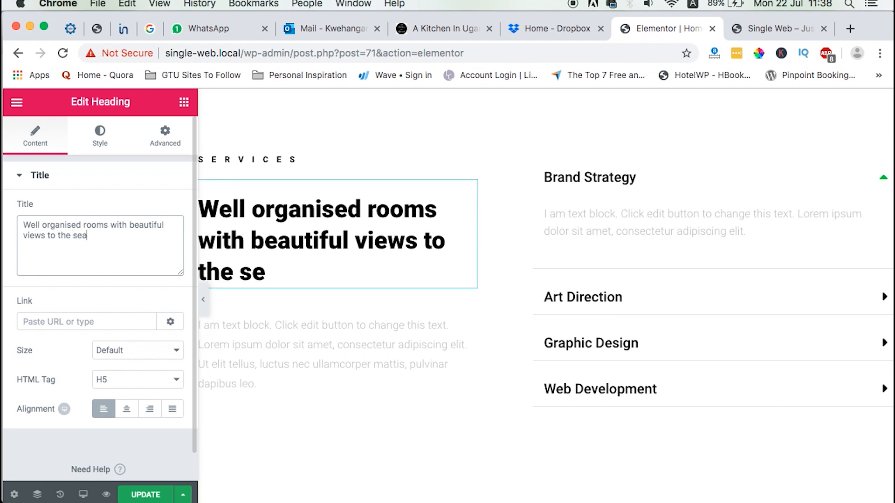
In the services toggle list, rename the Brand Strategy item to "Executive rooms".
{"action": "left_click", "coordinate": [795, 179]}
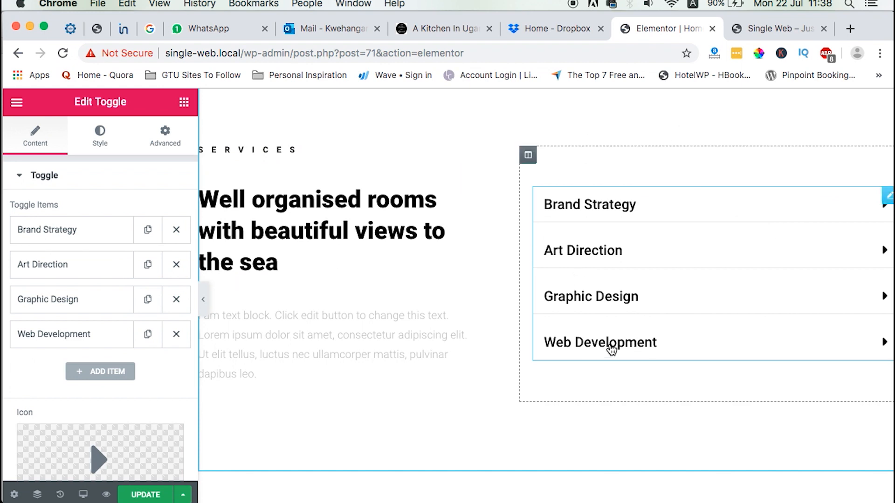
{"action": "left_click", "coordinate": [77, 231]}
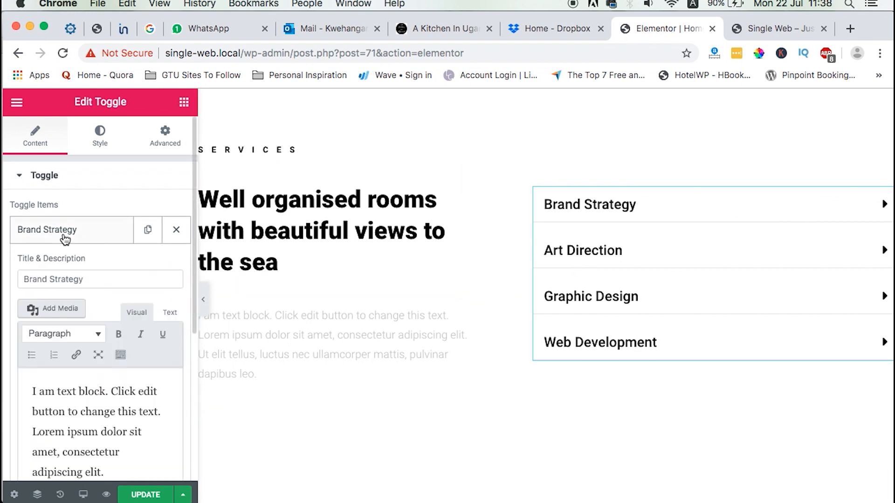
{"action": "triple_click", "coordinate": [63, 275]}
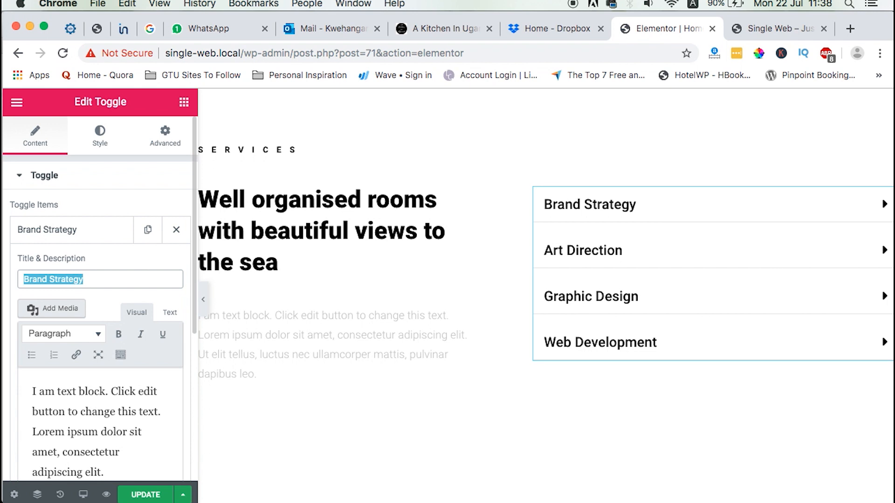
{"action": "type", "text": "Exec"}
{"action": "key", "text": "BackSpace"}
{"action": "type", "text": "ecutive rooms"}
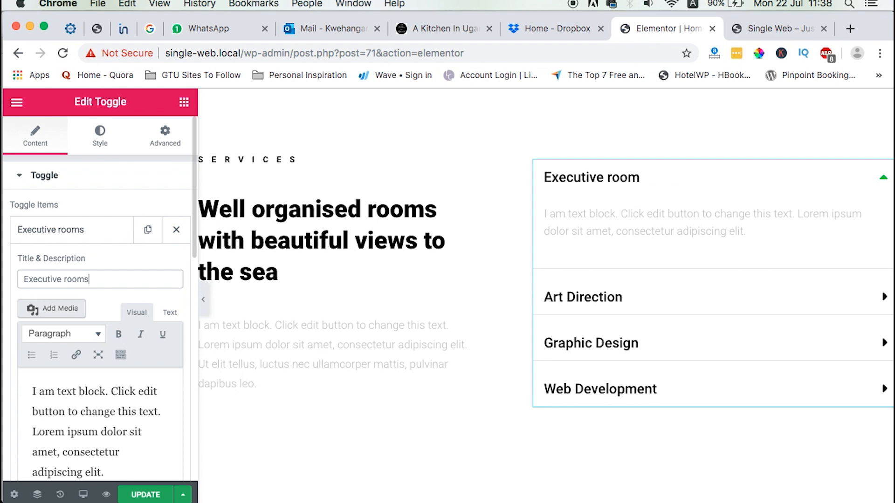
Rename the Art Direction toggle item to "Children rooms".
{"action": "left_click", "coordinate": [625, 310]}
{"action": "triple_click", "coordinate": [90, 314]}
{"action": "type", "text": "Chirld"}
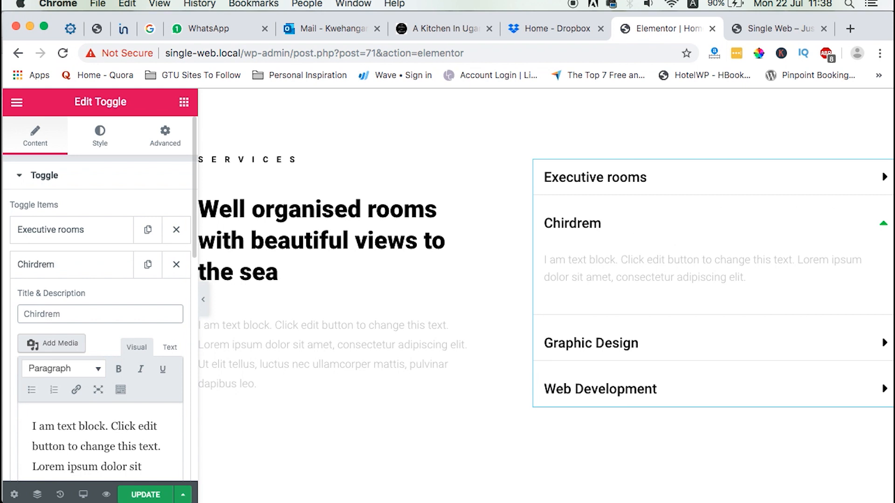
{"action": "key", "text": "BackSpace"}
{"action": "key", "text": "BackSpace"}
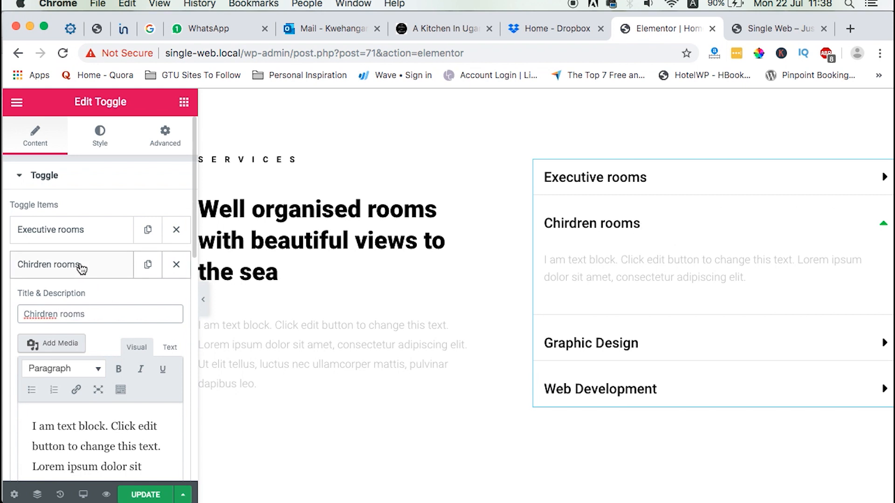
{"action": "left_click", "coordinate": [41, 313]}
{"action": "key", "text": "BackSpace"}
{"action": "type", "text": "l"}
{"action": "left_click", "coordinate": [48, 266]}
Rename the Graphic Design toggle item to "Family Rooms".
{"action": "left_click", "coordinate": [55, 311]}
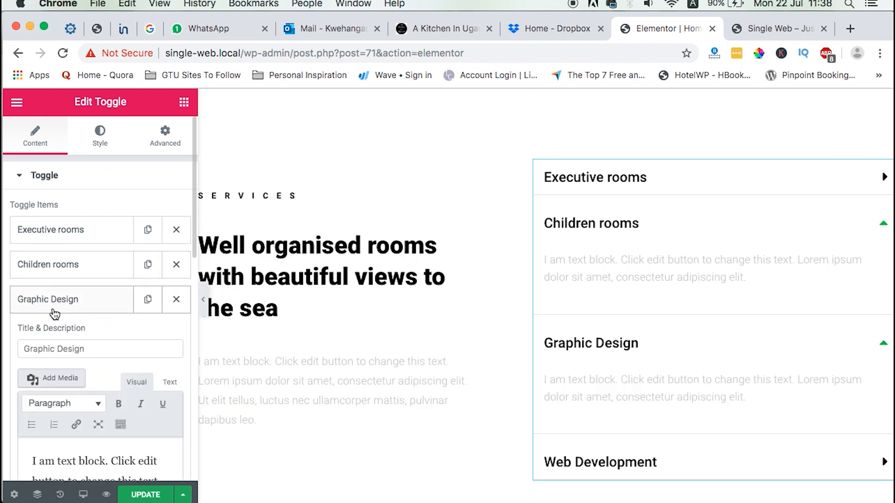
{"action": "triple_click", "coordinate": [47, 348]}
{"action": "type", "text": "Fami"}
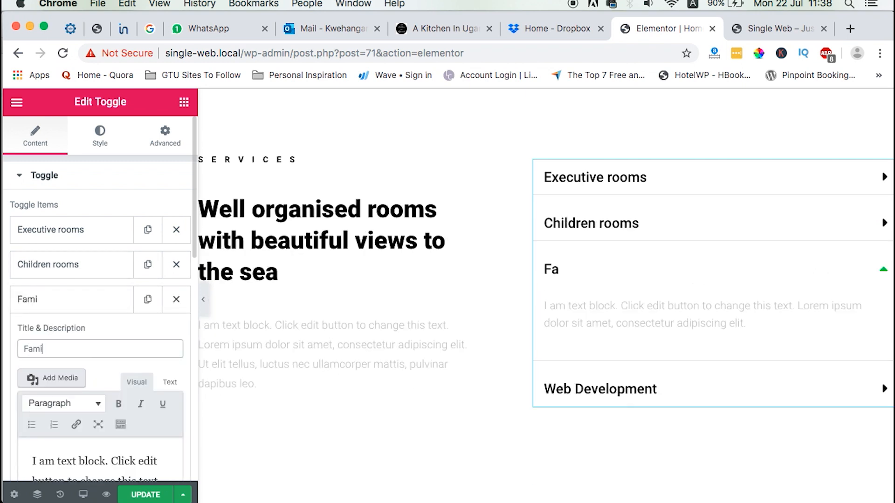
{"action": "type", "text": "ly Rooms"}
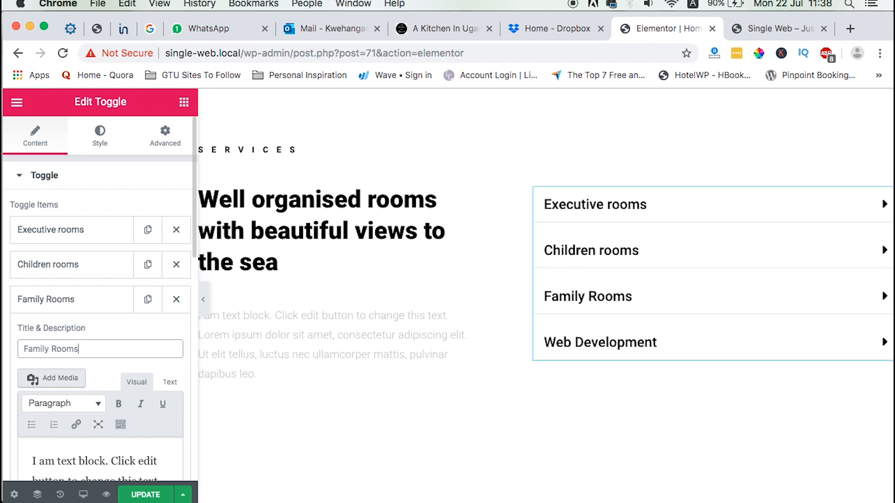
{"action": "left_click", "coordinate": [52, 303]}
Rename the Web Development toggle item to "Specials Rooms".
{"action": "left_click", "coordinate": [51, 334]}
{"action": "triple_click", "coordinate": [46, 387]}
{"action": "type", "text": "S"}
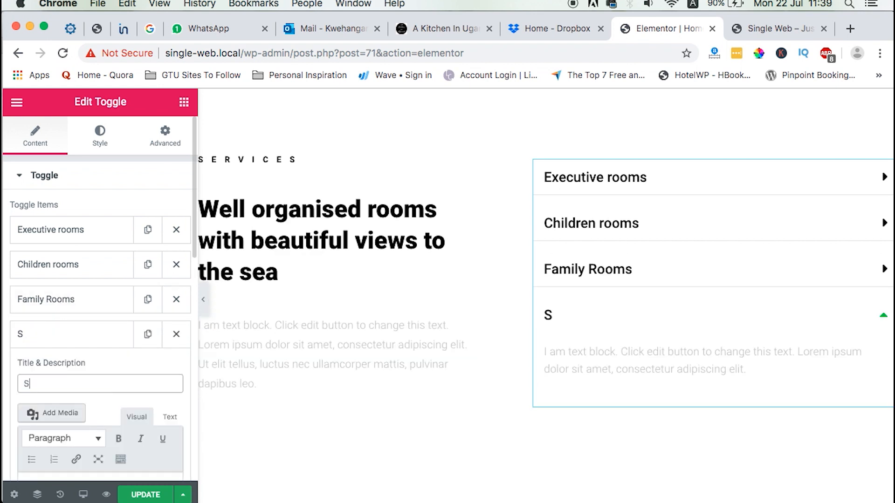
{"action": "type", "text": "pecials Rooms"}
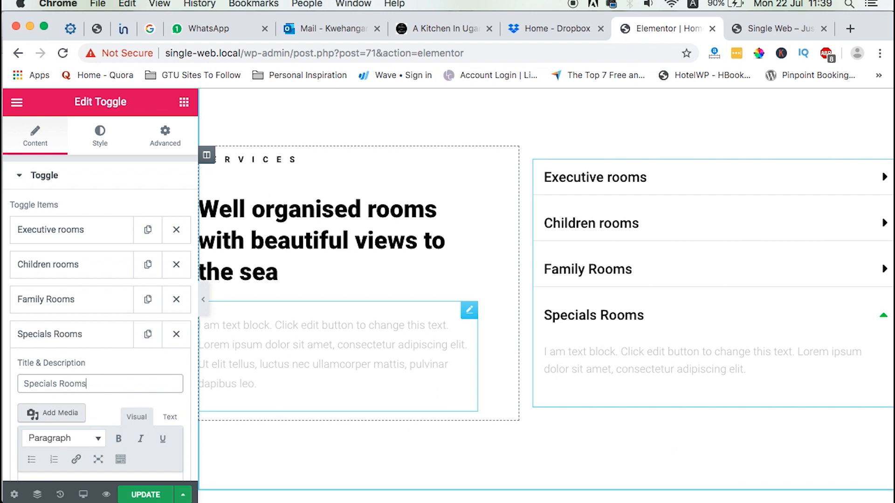
Collapse the Specials Rooms toggle item's settings and look over the renamed list in the services section.
{"action": "left_click", "coordinate": [47, 334]}
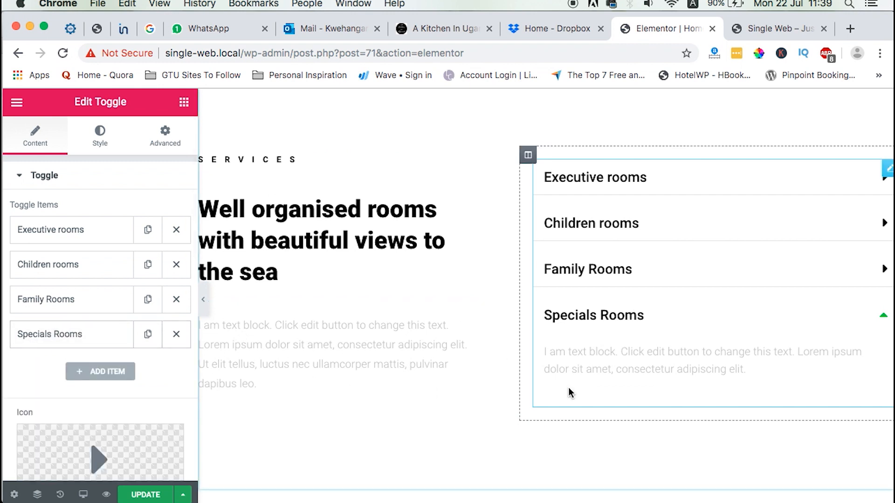
{"action": "scroll", "coordinate": [480, 319], "scroll_direction": "up", "scroll_amount": 1}
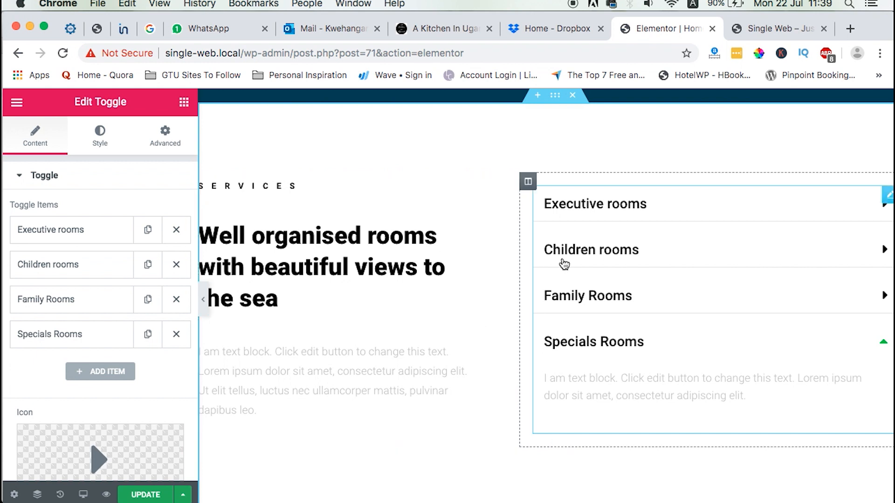
{"action": "scroll", "coordinate": [564, 262], "scroll_direction": "down", "scroll_amount": 4}
{"action": "scroll", "coordinate": [639, 289], "scroll_direction": "up", "scroll_amount": 3}
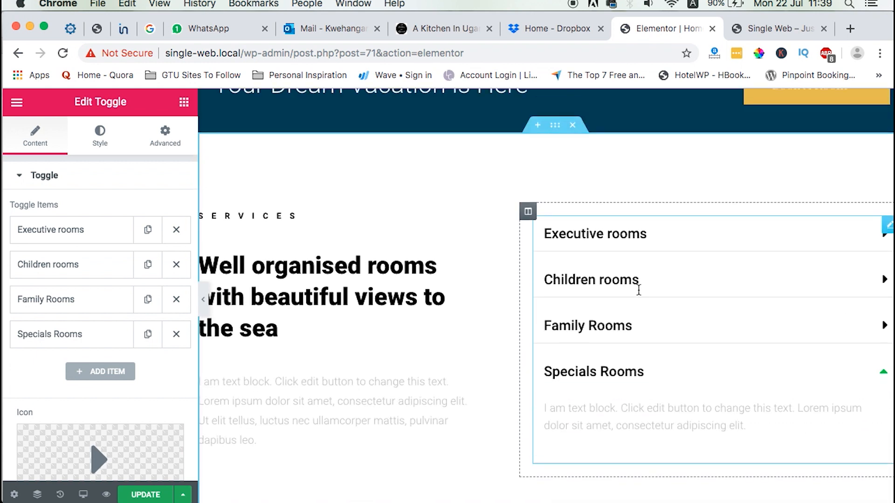
Give the column holding the rooms toggle list a classic background in translucent turquoise, rgba(71,198,184,0.15).
{"action": "left_click", "coordinate": [527, 212]}
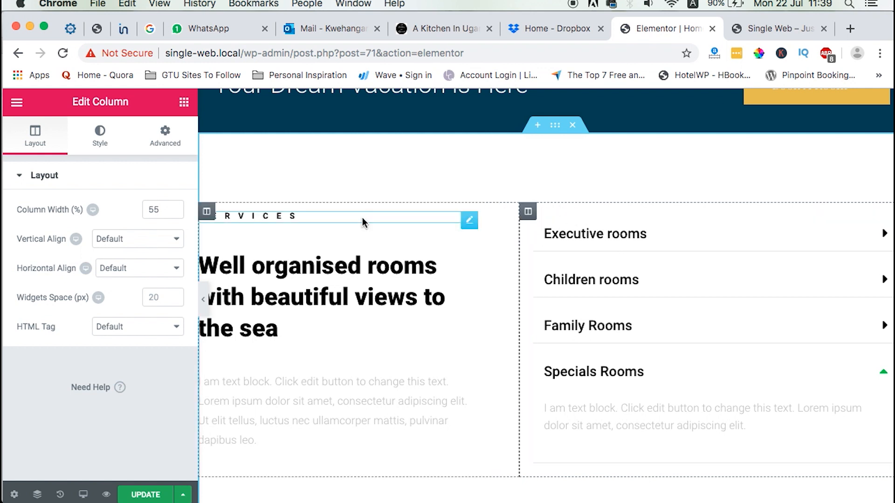
{"action": "left_click", "coordinate": [105, 143]}
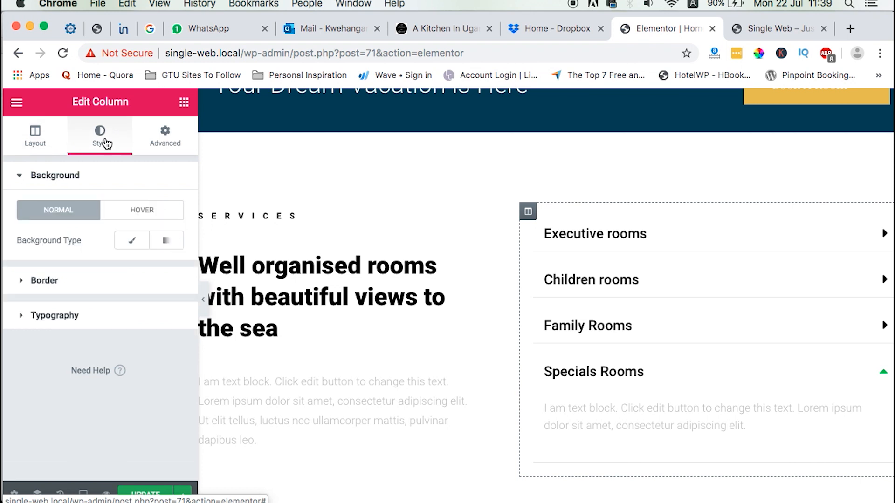
{"action": "left_click", "coordinate": [127, 241]}
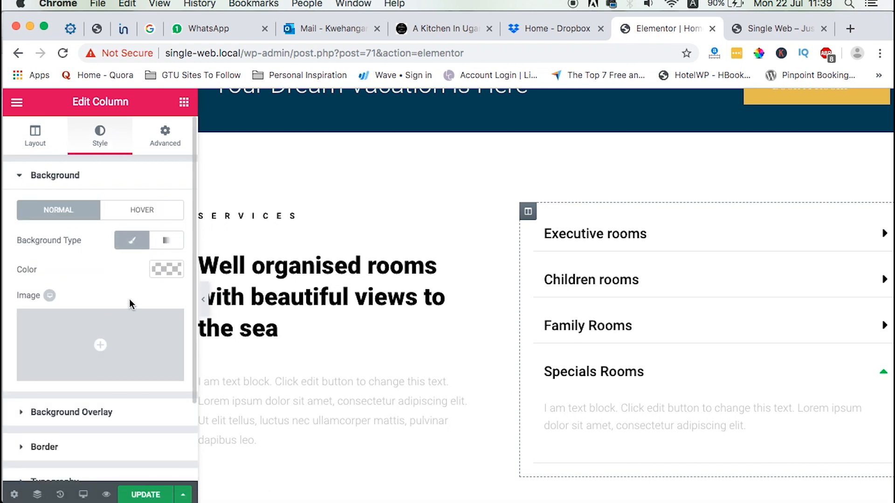
{"action": "left_click", "coordinate": [164, 271]}
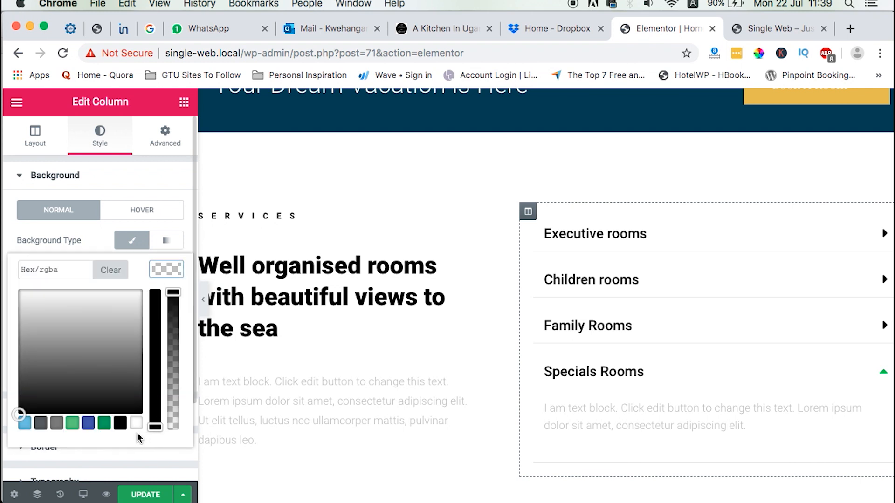
{"action": "left_click", "coordinate": [86, 425]}
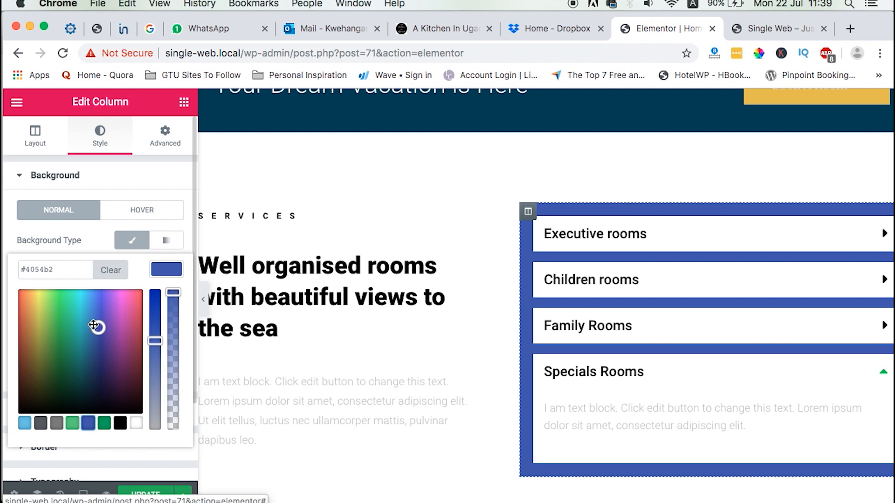
{"action": "left_click_drag", "start_coordinate": [93, 324], "coordinate": [74, 316]}
{"action": "left_click_drag", "start_coordinate": [170, 292], "coordinate": [170, 408]}
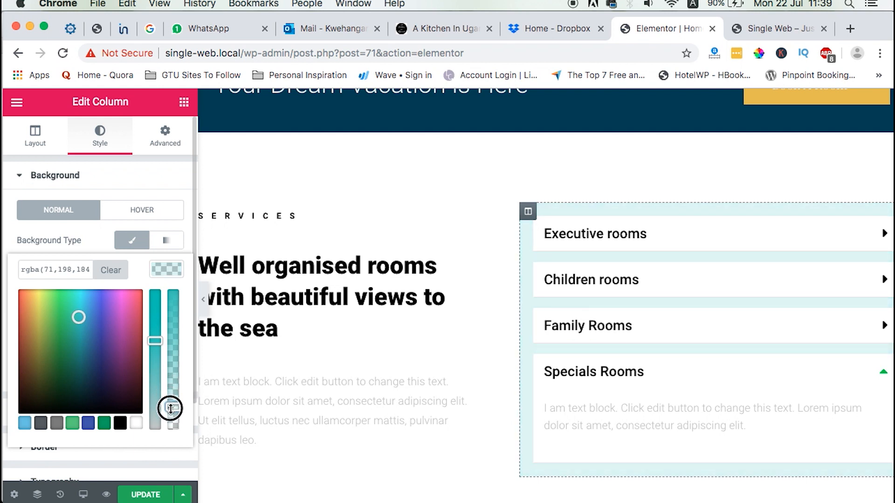
Reuse the column's turquoise, rgba(71,198,184,0.15), as the Services heading's text color and raise it to full opacity.
{"action": "scroll", "coordinate": [456, 311], "scroll_direction": "down", "scroll_amount": 2}
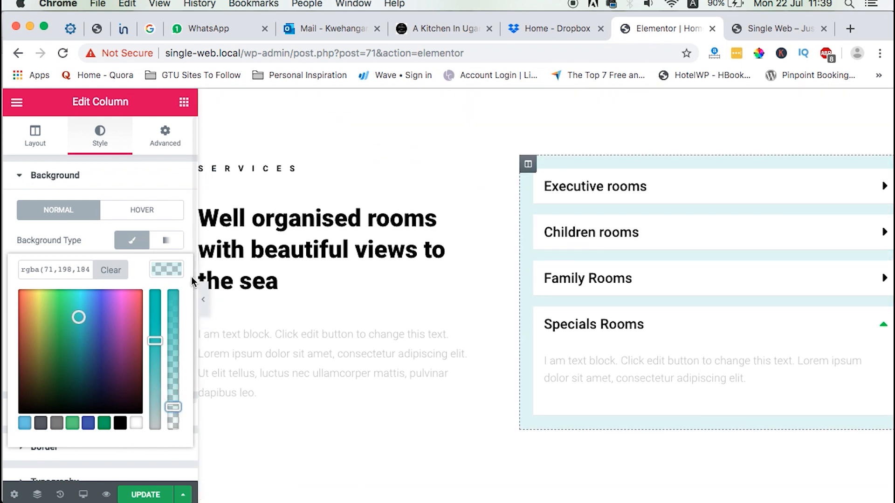
{"action": "left_click", "coordinate": [468, 175]}
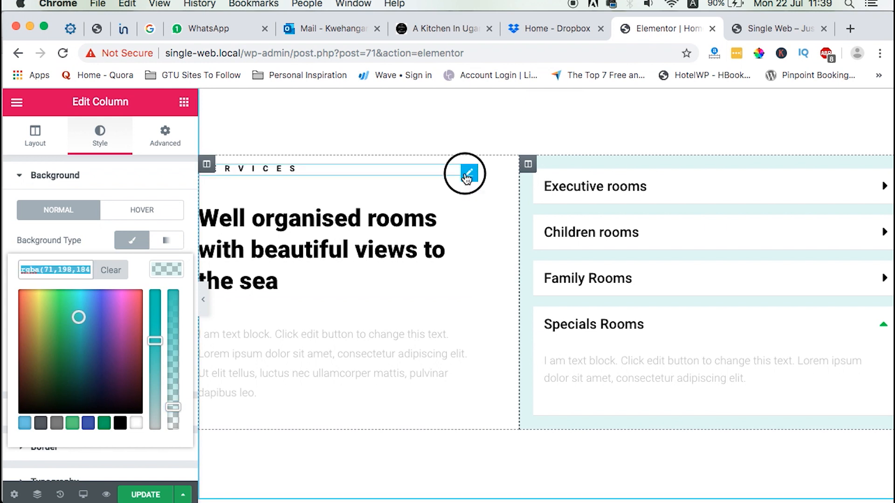
{"action": "left_click", "coordinate": [204, 299]}
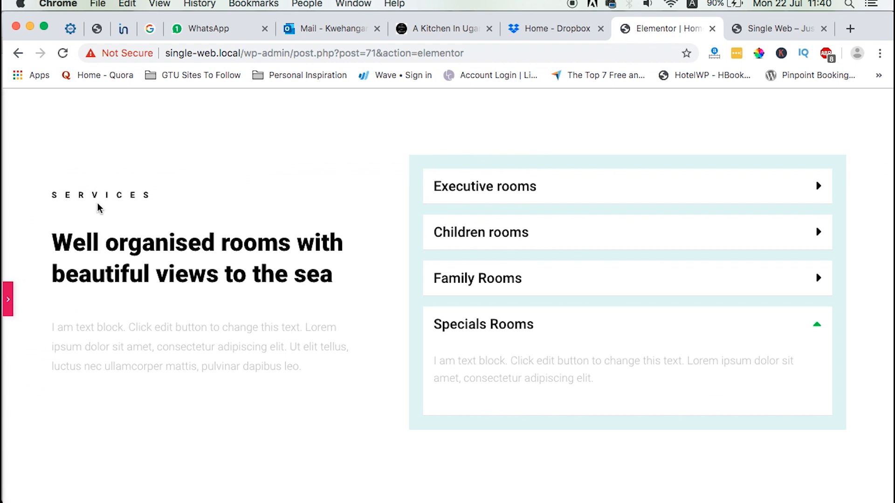
{"action": "left_click", "coordinate": [9, 299]}
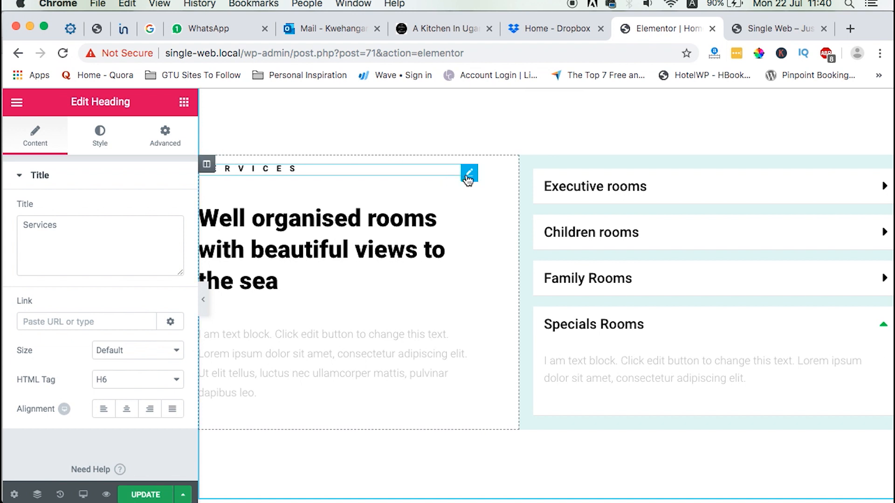
{"action": "left_click", "coordinate": [98, 149]}
{"action": "left_click", "coordinate": [172, 210]}
{"action": "double_click", "coordinate": [39, 210]}
{"action": "type", "text": "rgba(1,198,184,0.15)"}
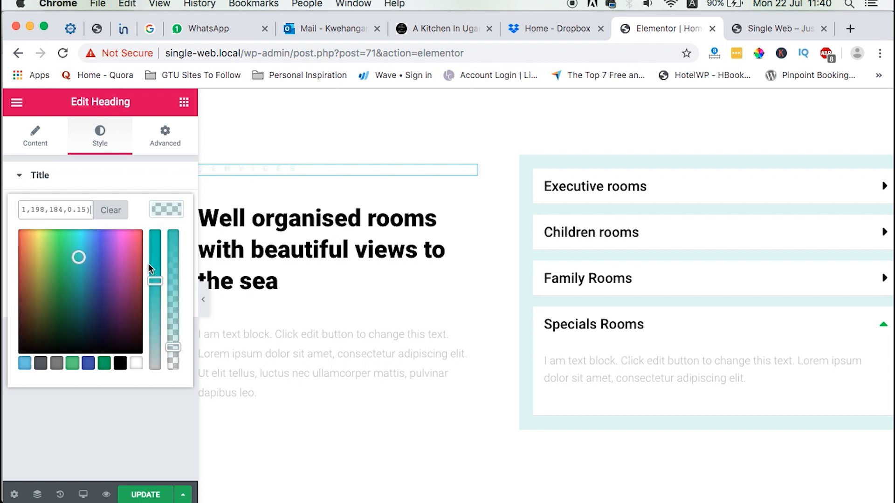
{"action": "left_click_drag", "start_coordinate": [173, 347], "coordinate": [175, 232]}
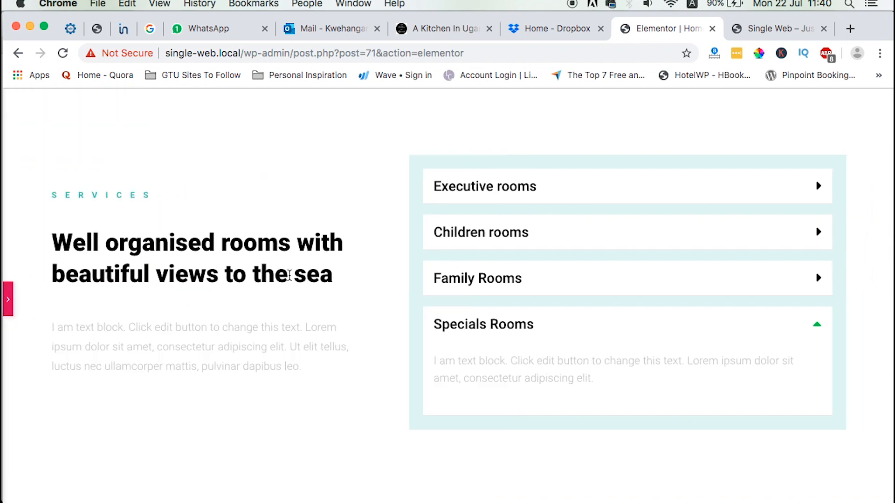
{"action": "left_click", "coordinate": [8, 302]}
Look over the page from the area above the services section down to the Enjoy Some You-Time and The Perfect Surrounding sections.
{"action": "scroll", "coordinate": [430, 253], "scroll_direction": "up", "scroll_amount": 10}
{"action": "scroll", "coordinate": [430, 254], "scroll_direction": "down", "scroll_amount": 10}
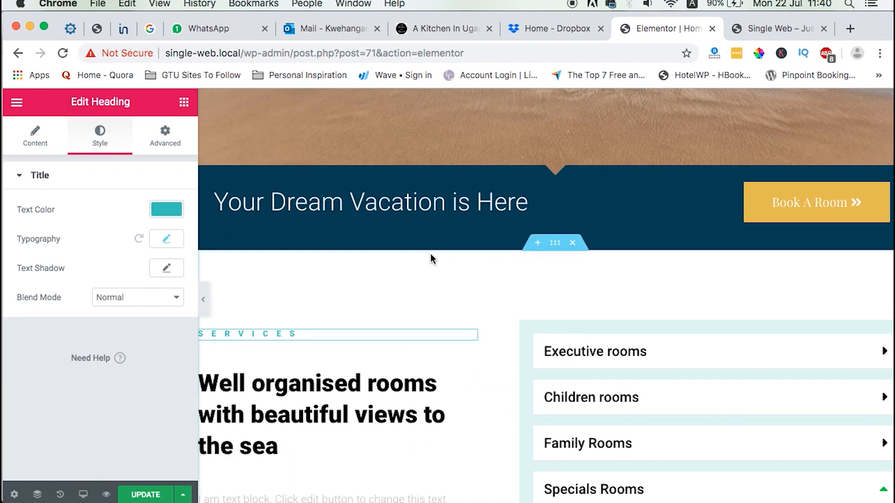
{"action": "scroll", "coordinate": [429, 254], "scroll_direction": "up", "scroll_amount": 8}
{"action": "scroll", "coordinate": [430, 253], "scroll_direction": "down", "scroll_amount": 10}
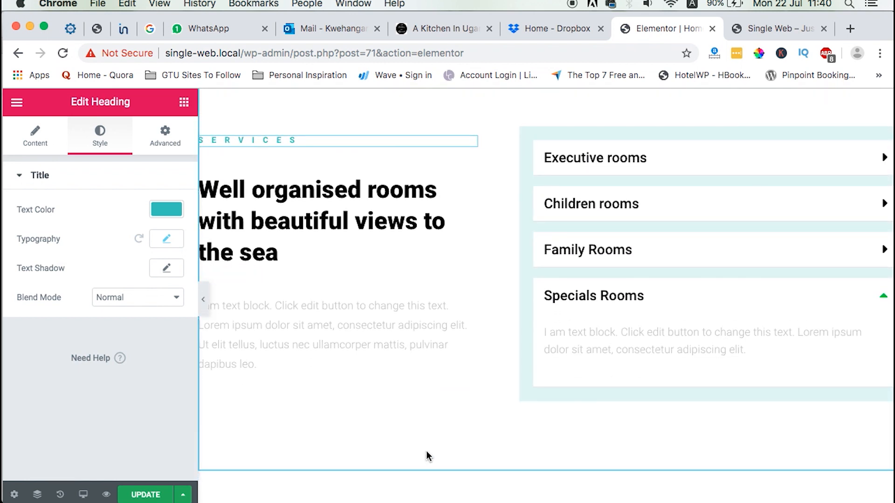
{"action": "scroll", "coordinate": [429, 455], "scroll_direction": "down", "scroll_amount": 10}
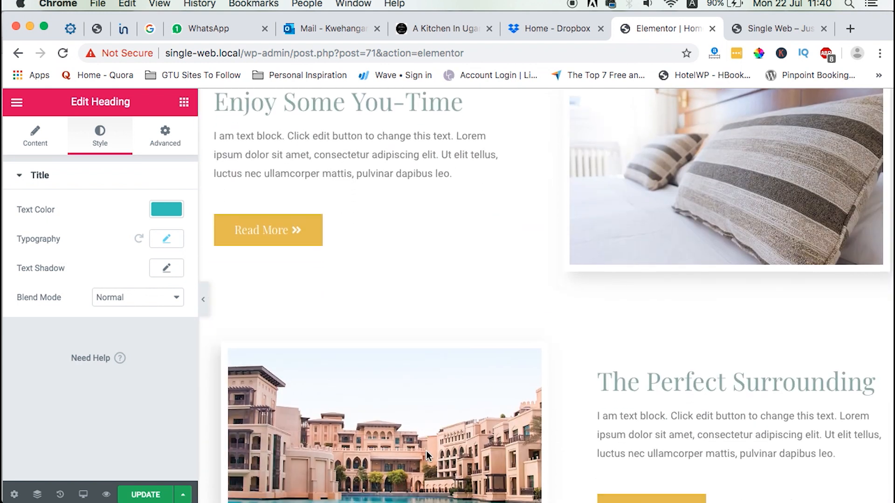
{"action": "scroll", "coordinate": [427, 456], "scroll_direction": "up", "scroll_amount": 3}
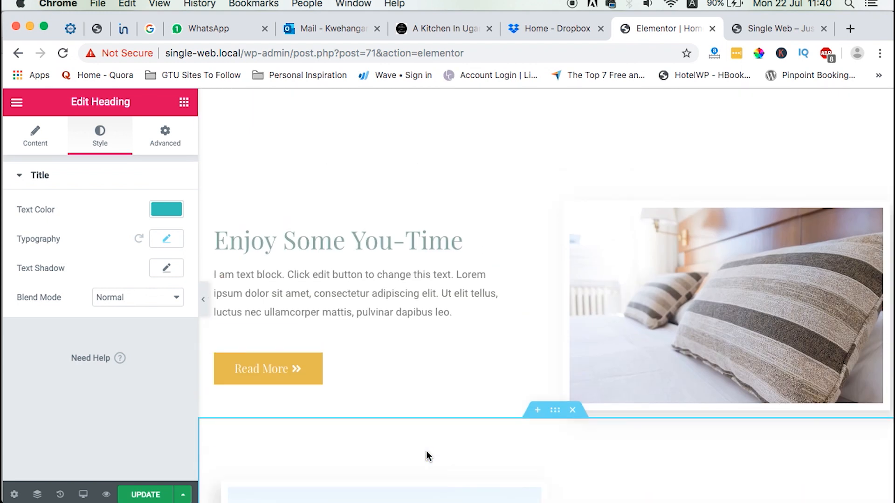
{"action": "scroll", "coordinate": [427, 456], "scroll_direction": "down", "scroll_amount": 4}
{"action": "scroll", "coordinate": [426, 452], "scroll_direction": "up", "scroll_amount": 2}
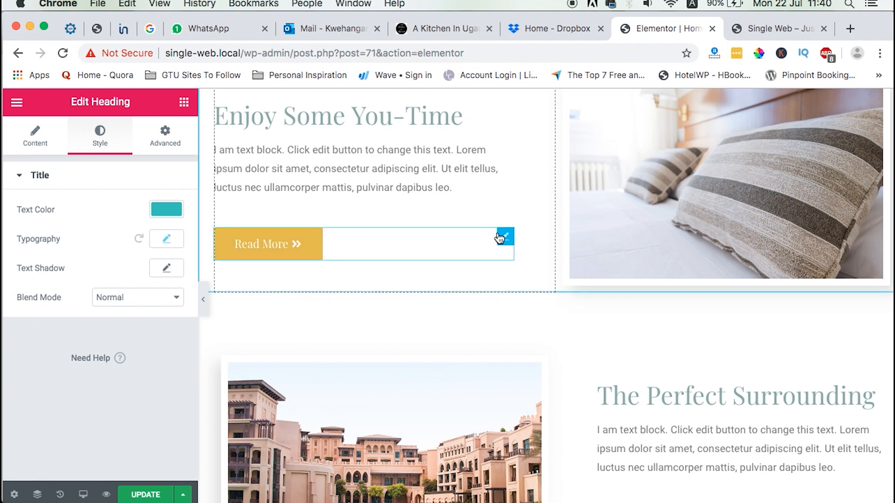
Set the background color of the Read More button under Enjoy Some You-Time to fully opaque turquoise #47c6b8.
{"action": "left_click", "coordinate": [501, 238]}
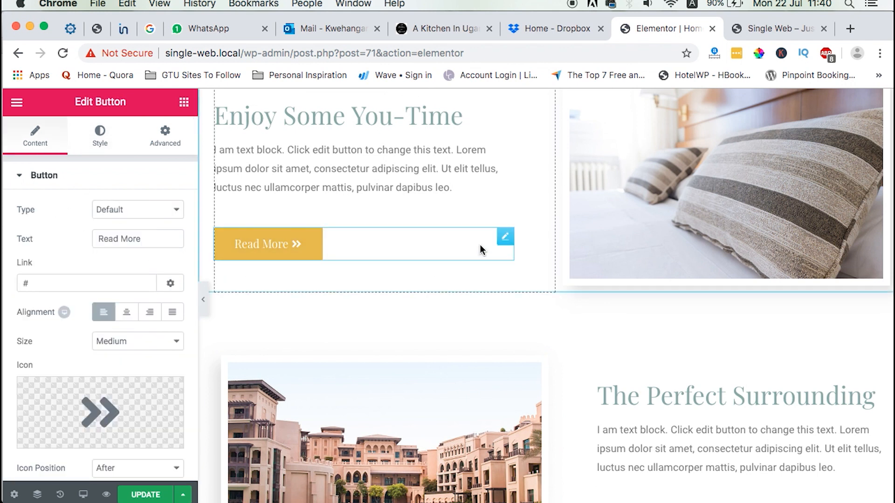
{"action": "left_click", "coordinate": [97, 142]}
{"action": "left_click", "coordinate": [167, 327]}
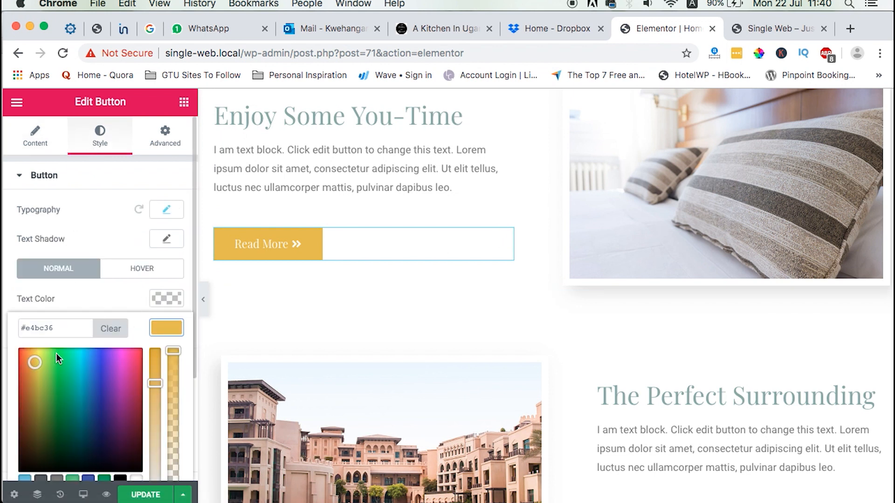
{"action": "left_click", "coordinate": [64, 332]}
{"action": "key", "text": "super+v"}
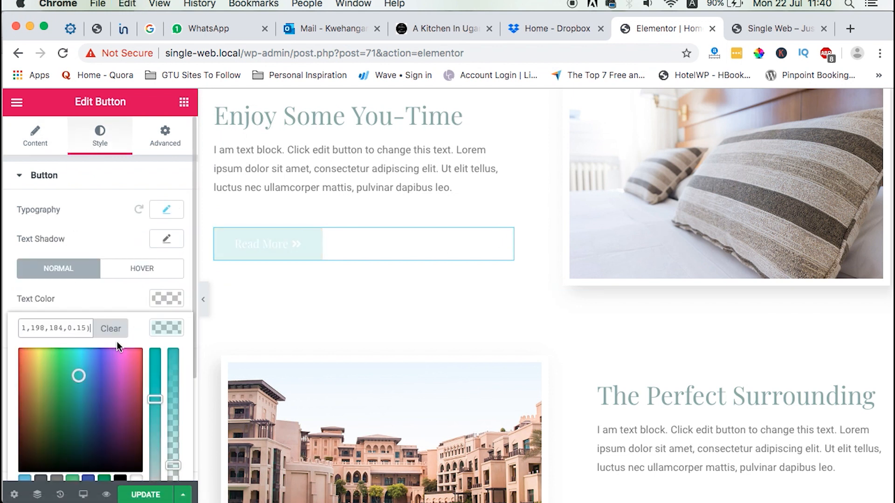
{"action": "left_click_drag", "start_coordinate": [176, 457], "coordinate": [171, 347]}
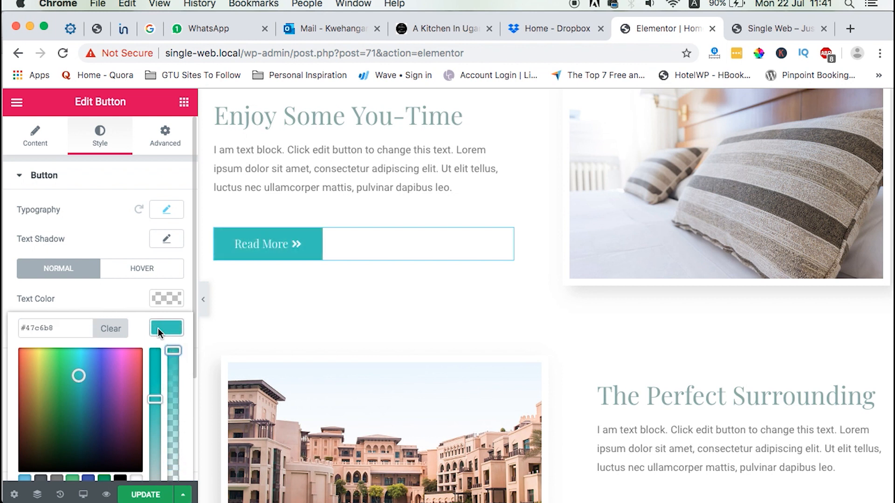
{"action": "left_click", "coordinate": [158, 328]}
Align the Read More button in The Perfect Surrounding section to the right.
{"action": "scroll", "coordinate": [510, 318], "scroll_direction": "down", "scroll_amount": 3}
{"action": "scroll", "coordinate": [510, 318], "scroll_direction": "down", "scroll_amount": 3}
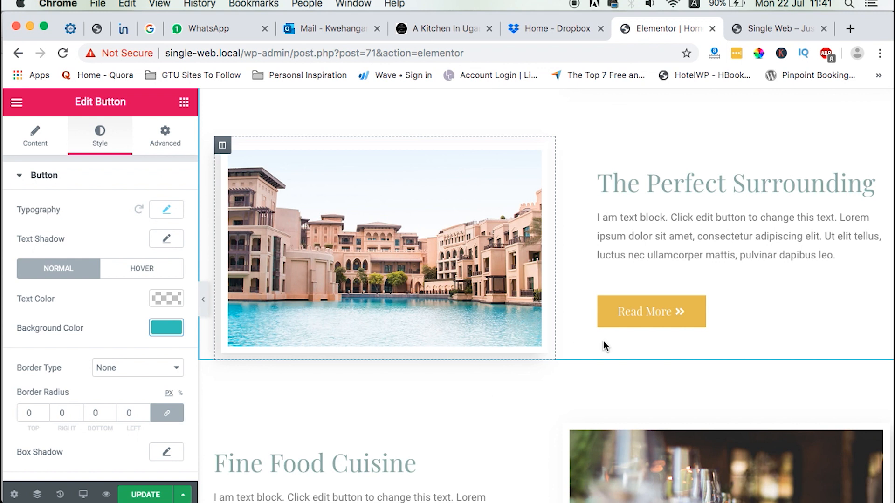
{"action": "scroll", "coordinate": [699, 326], "scroll_direction": "down", "scroll_amount": 1}
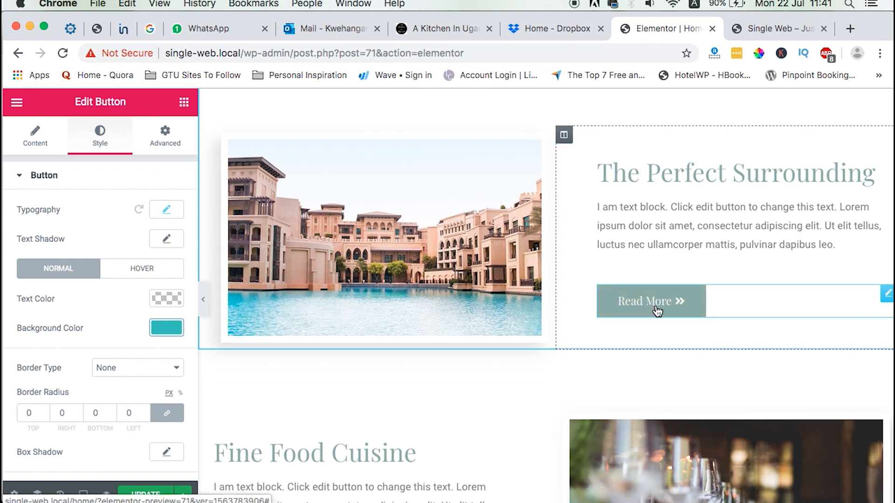
{"action": "scroll", "coordinate": [658, 310], "scroll_direction": "right", "scroll_amount": 1}
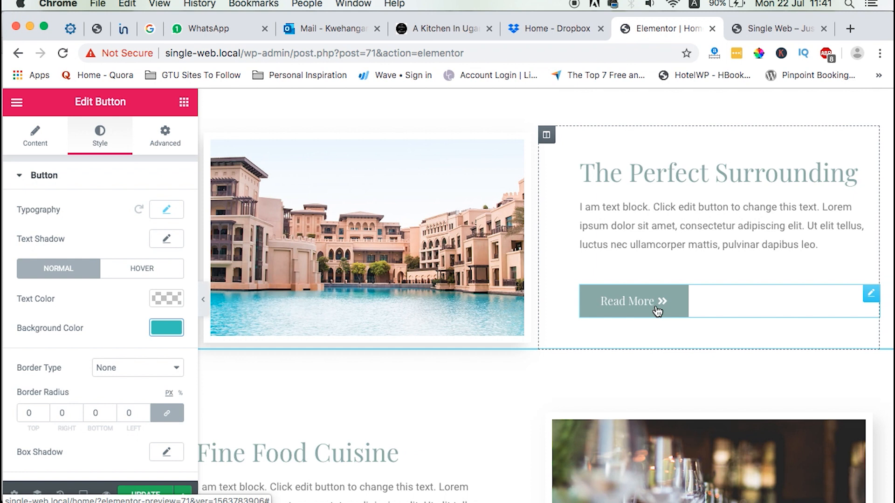
{"action": "left_click", "coordinate": [871, 294]}
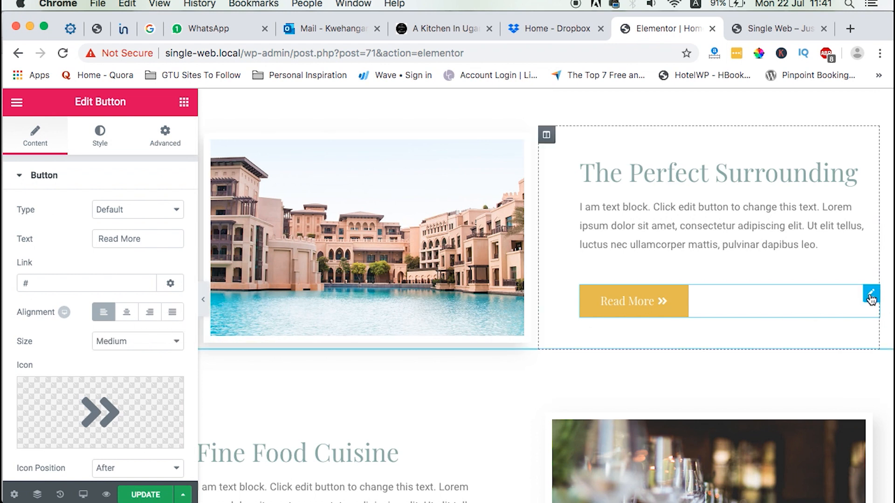
{"action": "left_click", "coordinate": [149, 319]}
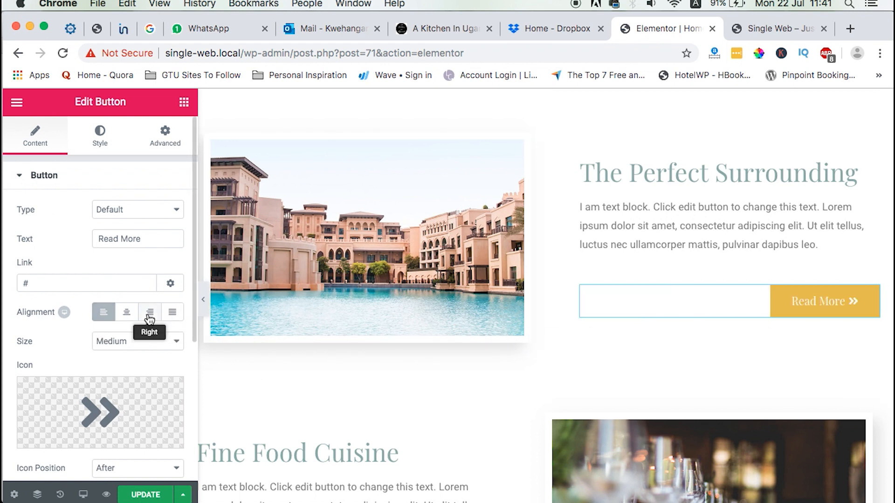
Go down to the video placeholder under The Best Experience Ever and open YouTube in a new browser tab.
{"action": "scroll", "coordinate": [475, 385], "scroll_direction": "down", "scroll_amount": 8}
{"action": "scroll", "coordinate": [476, 385], "scroll_direction": "down", "scroll_amount": 6}
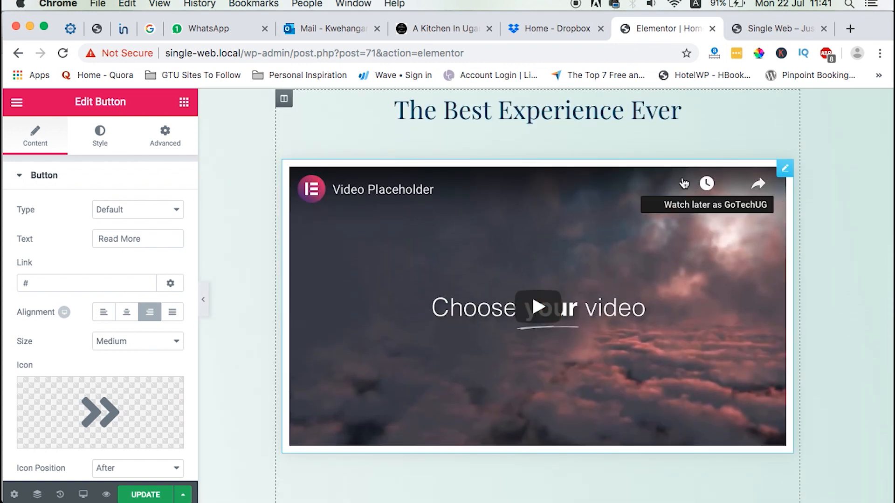
{"action": "left_click", "coordinate": [850, 29]}
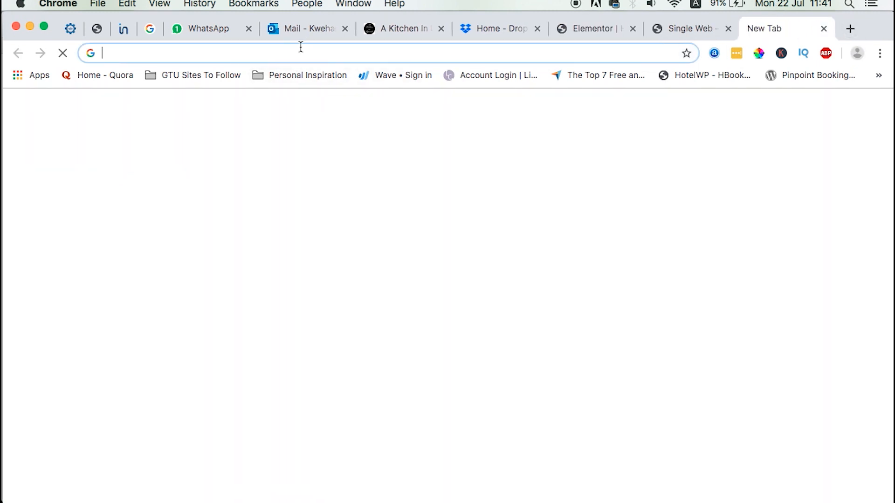
{"action": "type", "text": "o"}
{"action": "key", "text": "BackSpace"}
{"action": "type", "text": "yu"}
{"action": "key", "text": "BackSpace"}
{"action": "type", "text": "o"}
{"action": "key", "text": "Return"}
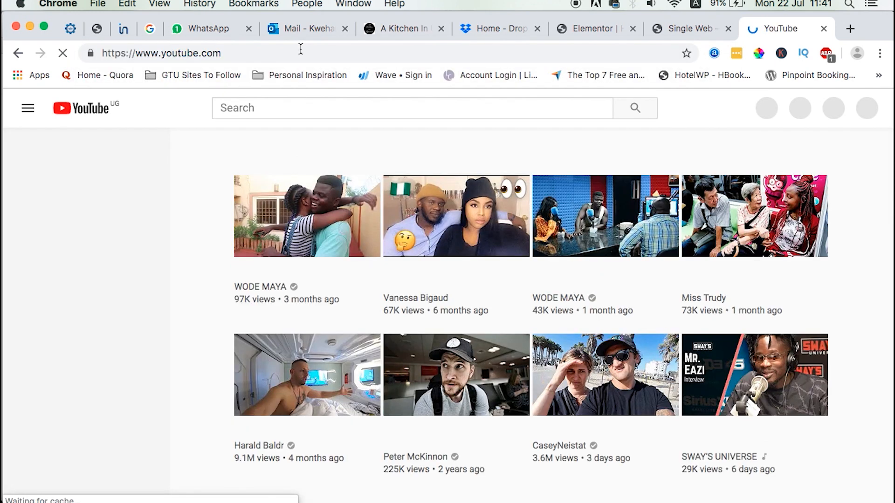
Open the YouTube video "this is the end." and copy its URL.
{"action": "scroll", "coordinate": [373, 285], "scroll_direction": "down", "scroll_amount": 3}
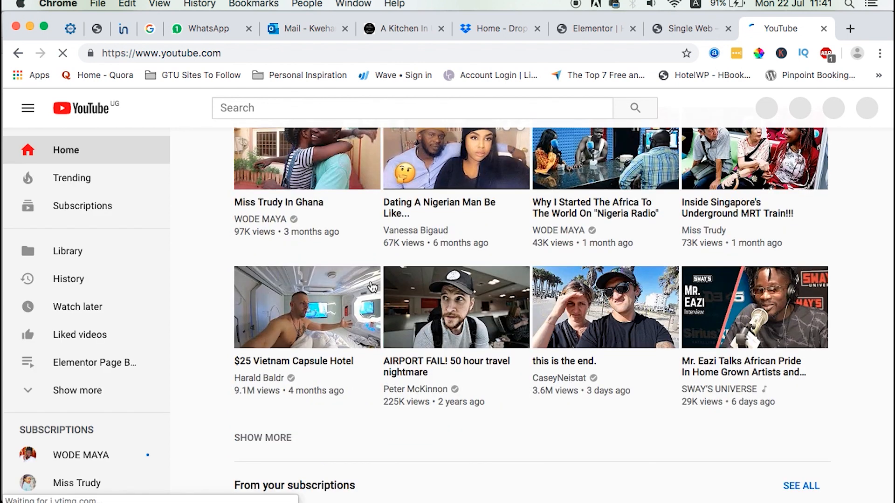
{"action": "left_click", "coordinate": [662, 263]}
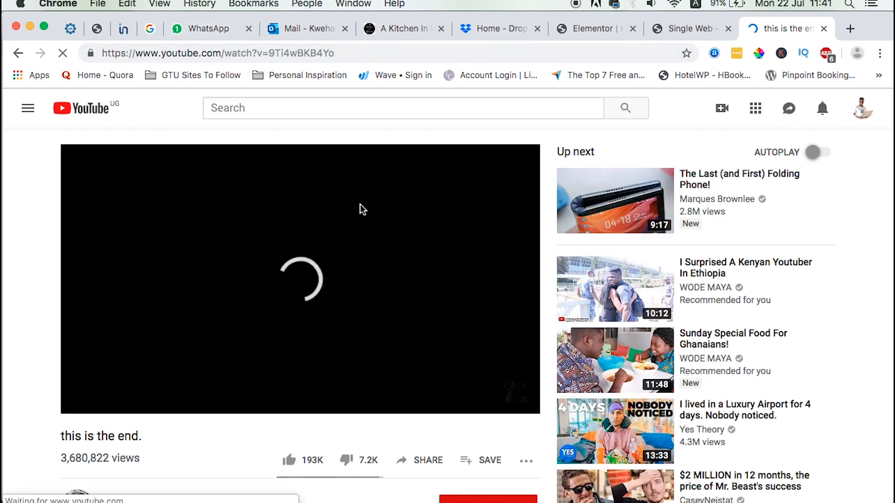
{"action": "right_click", "coordinate": [239, 280]}
{"action": "left_click", "coordinate": [262, 301]}
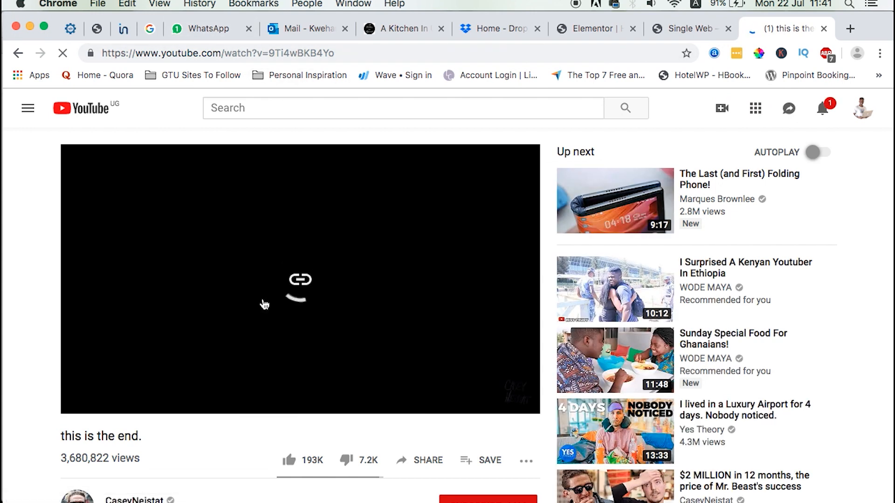
{"action": "left_click", "coordinate": [684, 29]}
{"action": "left_click", "coordinate": [595, 33]}
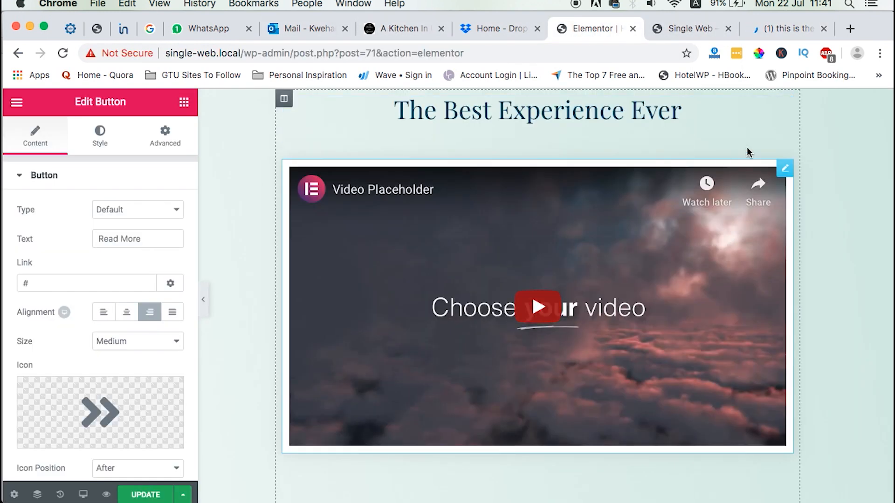
{"action": "left_click", "coordinate": [345, 179]}
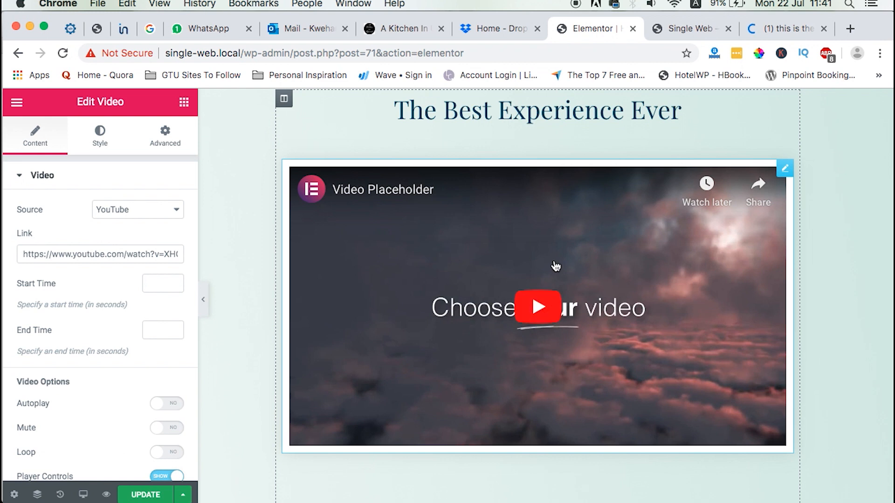
{"action": "triple_click", "coordinate": [88, 254]}
{"action": "key", "text": "BackSpace"}
{"action": "key", "text": "super+v"}
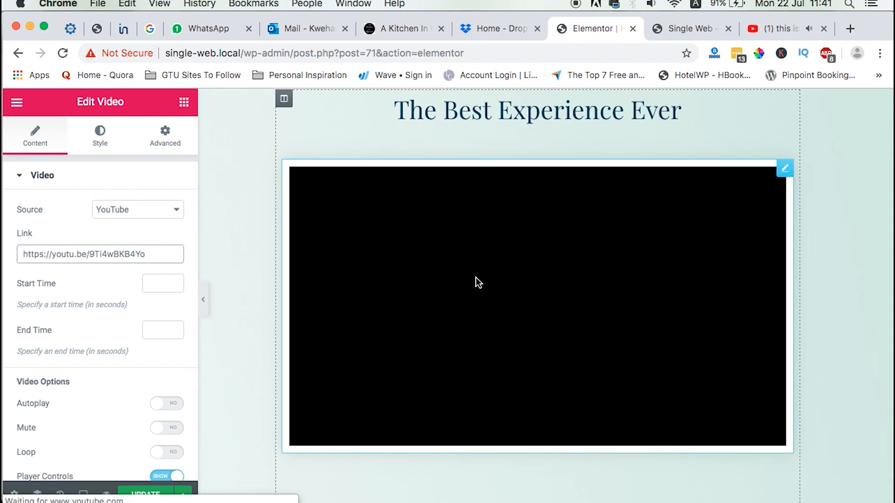
{"action": "left_click", "coordinate": [824, 29]}
Delete the testimonial below the video.
{"action": "right_click", "coordinate": [757, 181]}
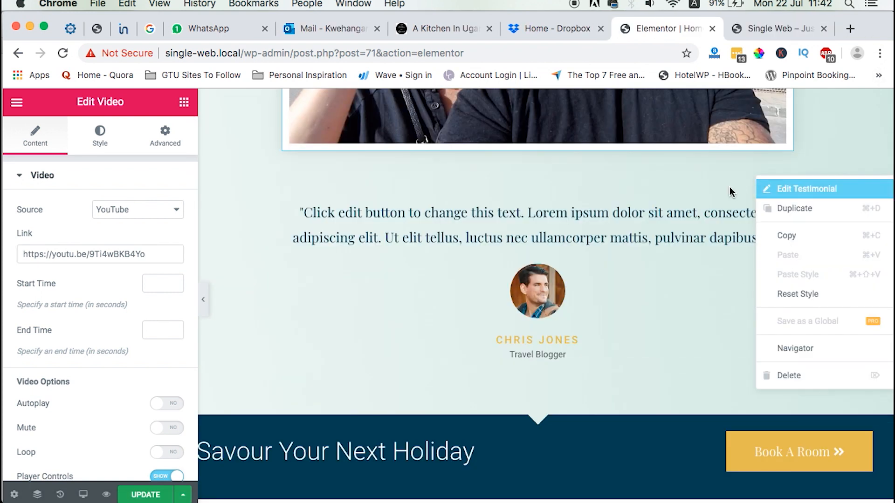
{"action": "left_click", "coordinate": [787, 188]}
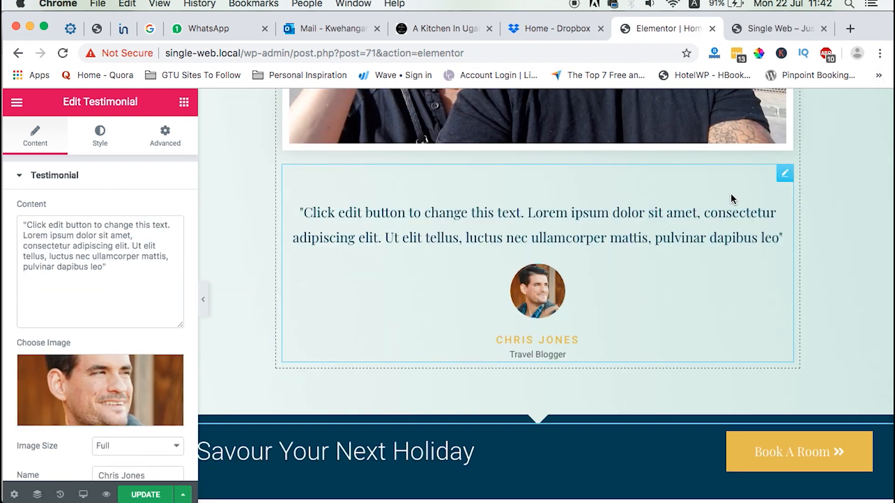
{"action": "right_click", "coordinate": [778, 179]}
{"action": "left_click", "coordinate": [792, 372]}
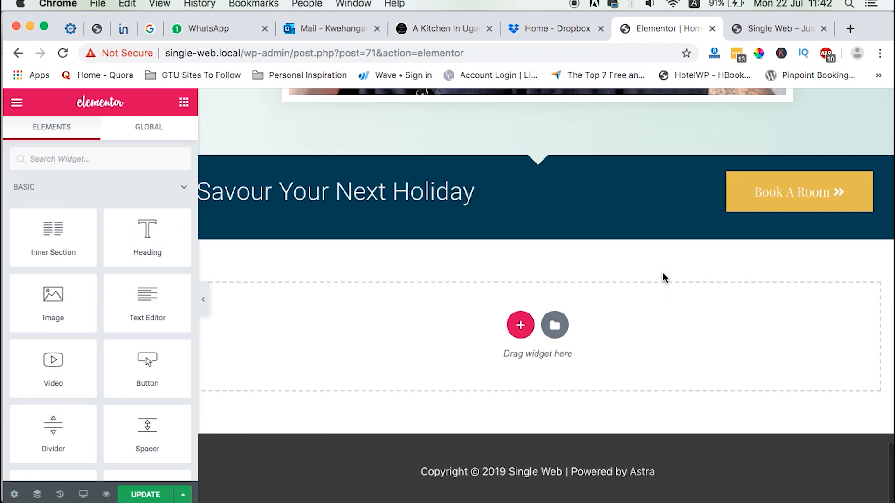
{"action": "left_click", "coordinate": [520, 325]}
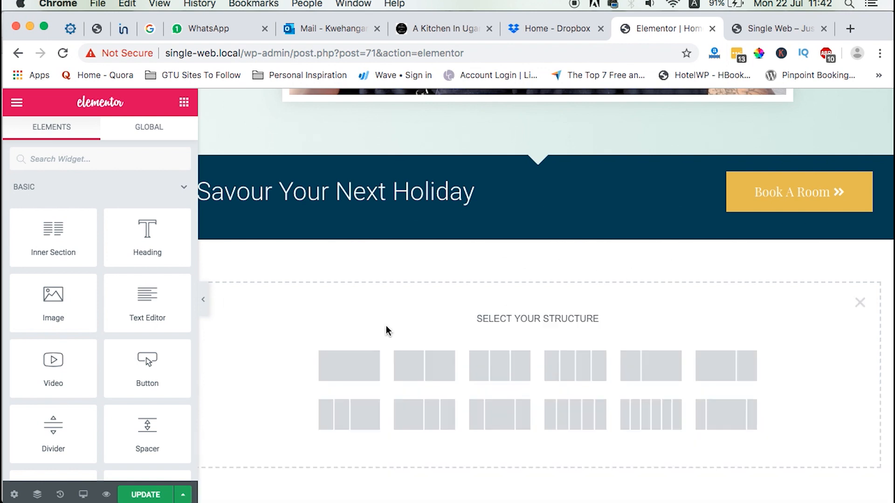
{"action": "left_click", "coordinate": [358, 362]}
{"action": "scroll", "coordinate": [503, 320], "scroll_direction": "down", "scroll_amount": 15}
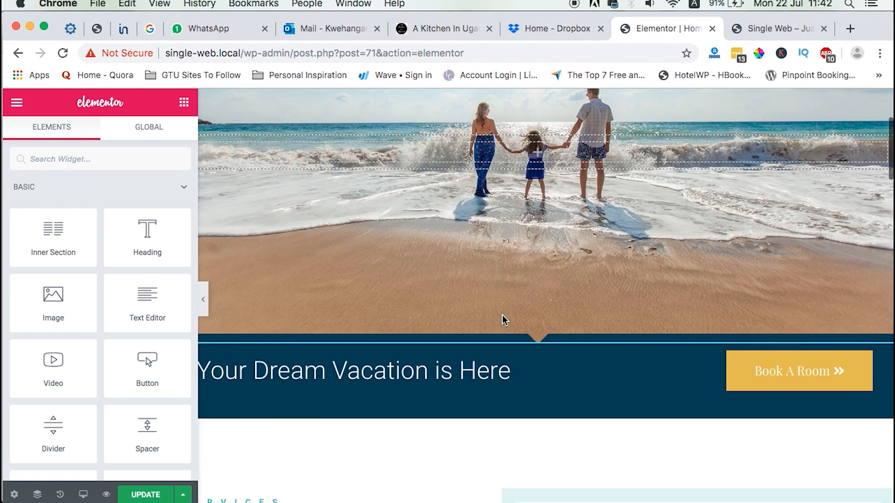
{"action": "scroll", "coordinate": [502, 319], "scroll_direction": "down", "scroll_amount": 6}
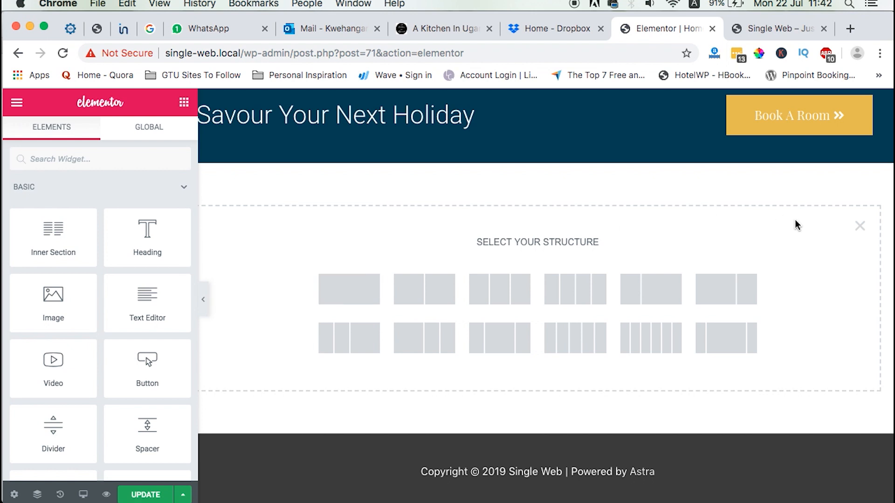
{"action": "left_click", "coordinate": [859, 227]}
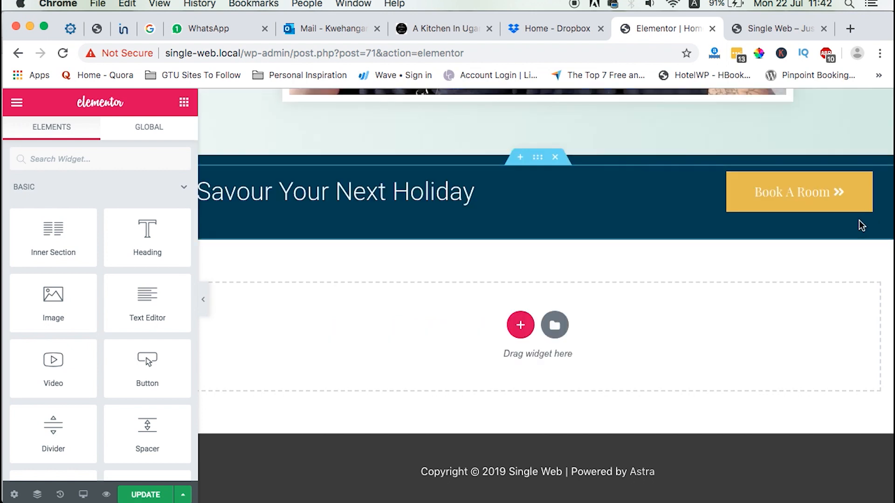
Add a single-column section below the Savour Your Next Holiday banner and place a Heading widget in it.
{"action": "left_click", "coordinate": [520, 325]}
{"action": "left_click", "coordinate": [367, 289]}
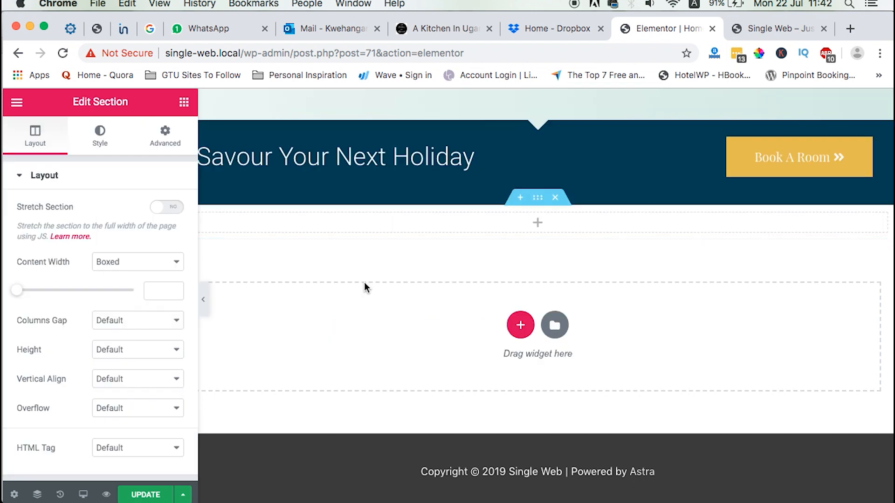
{"action": "left_click", "coordinate": [538, 222]}
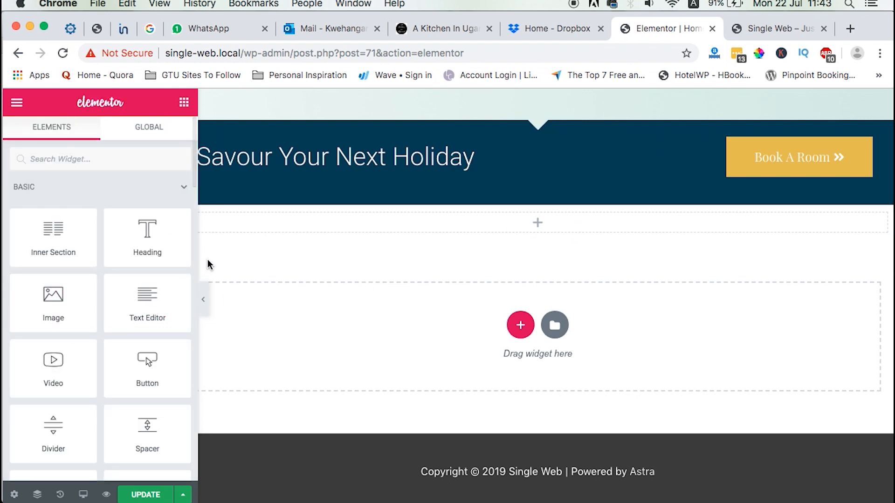
{"action": "left_click_drag", "start_coordinate": [146, 241], "coordinate": [546, 223]}
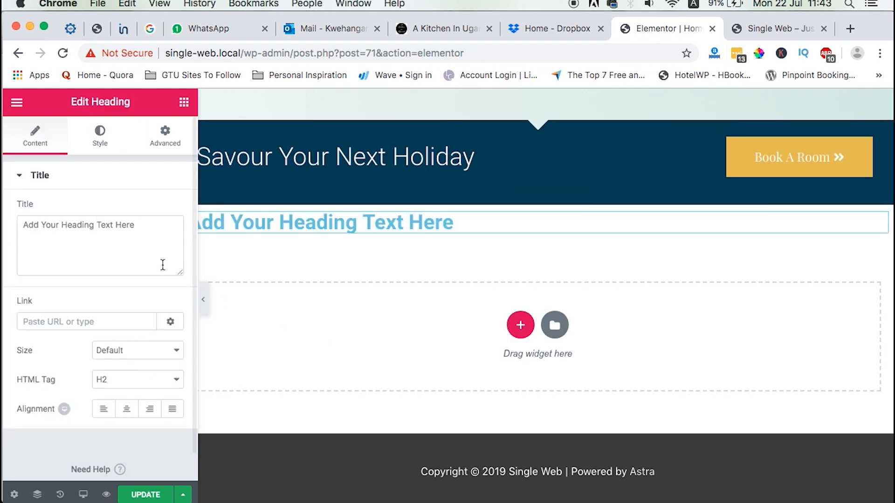
Set the new heading's title to "Contact Us" and center it.
{"action": "triple_click", "coordinate": [83, 215]}
{"action": "left_click", "coordinate": [83, 214]}
{"action": "key", "text": "super+a"}
{"action": "type", "text": "Contac "}
{"action": "type", "text": " Us"}
{"action": "key", "text": "super+a"}
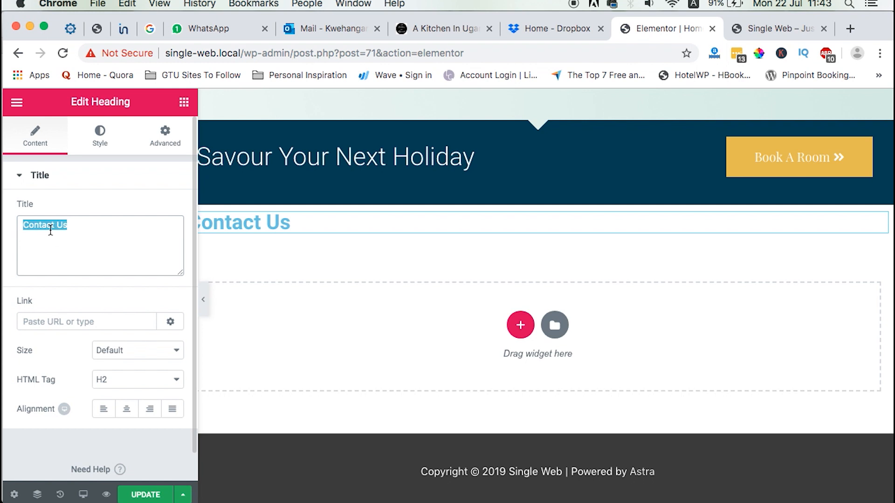
{"action": "left_click", "coordinate": [126, 409]}
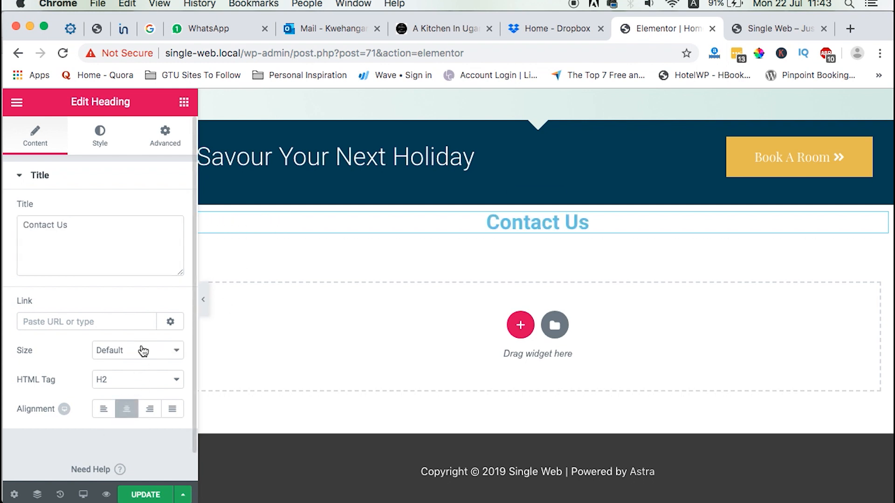
{"action": "left_click", "coordinate": [100, 139]}
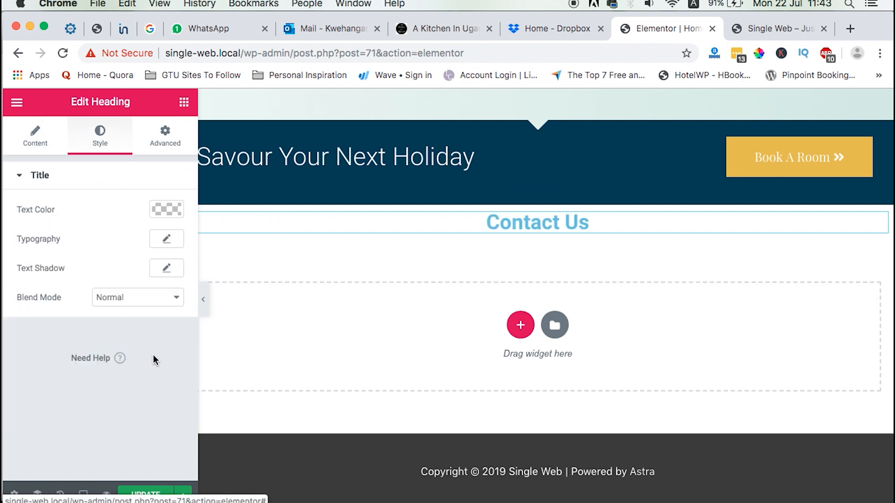
{"action": "left_click", "coordinate": [167, 215]}
{"action": "left_click", "coordinate": [62, 210]}
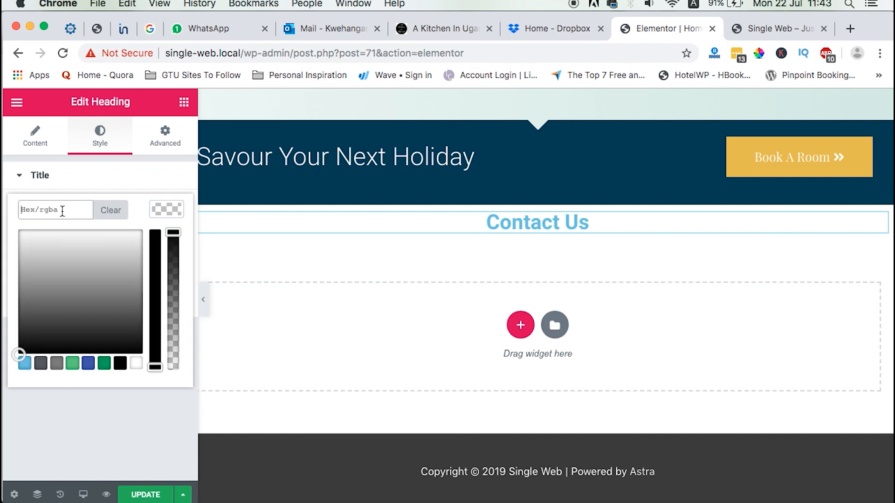
{"action": "key", "text": "super+v"}
{"action": "double_click", "coordinate": [68, 213]}
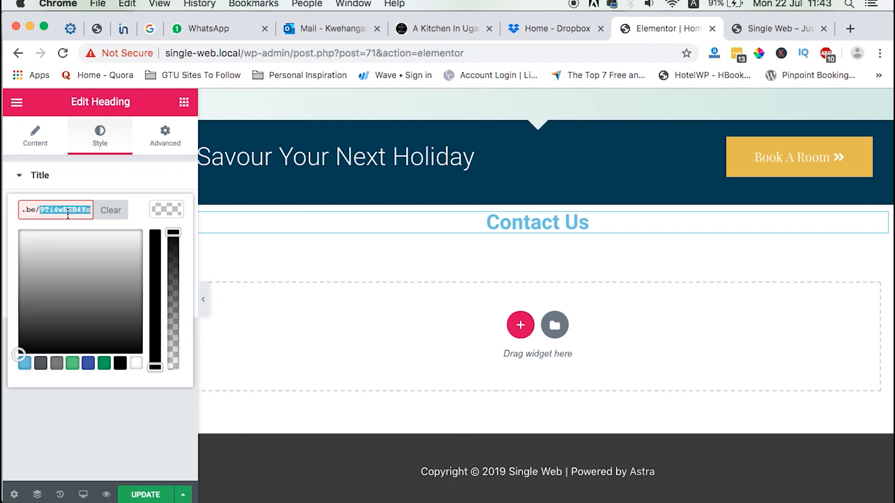
{"action": "key", "text": "BackSpace"}
Copy the text color code #47c6b8 from the small Services heading above the rooms text.
{"action": "scroll", "coordinate": [380, 114], "scroll_direction": "up", "scroll_amount": 10}
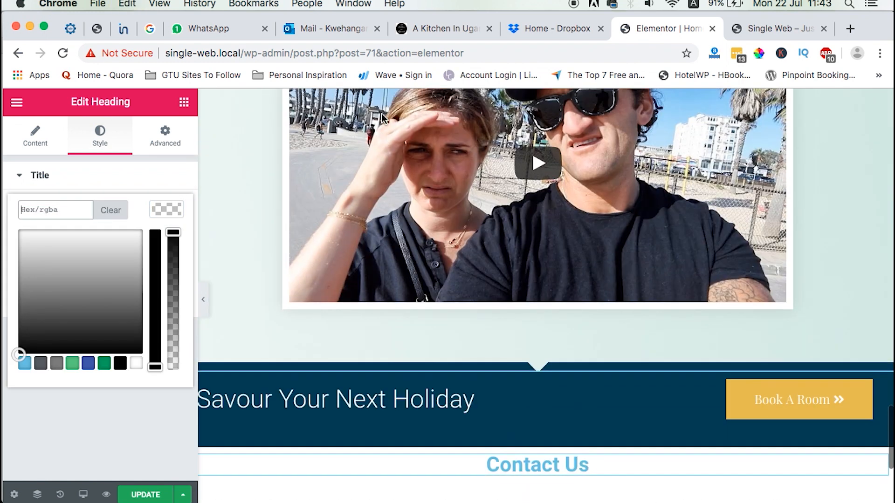
{"action": "scroll", "coordinate": [382, 119], "scroll_direction": "up", "scroll_amount": 15}
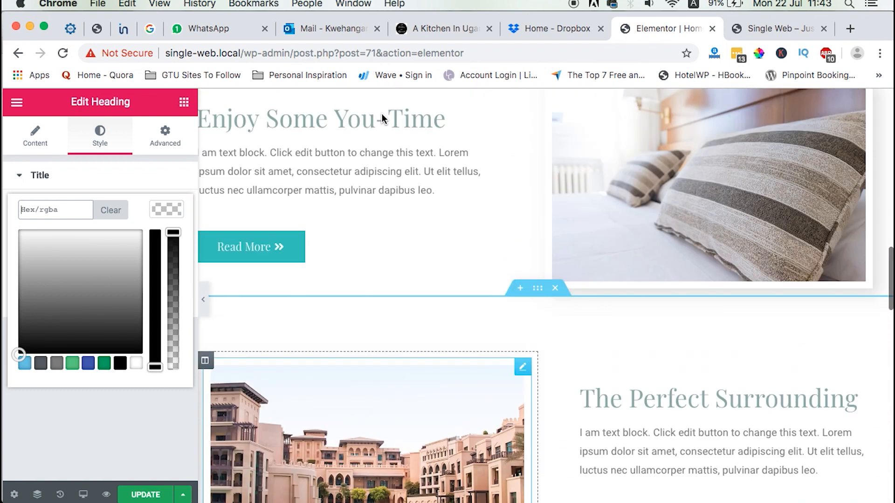
{"action": "scroll", "coordinate": [381, 116], "scroll_direction": "up", "scroll_amount": 5}
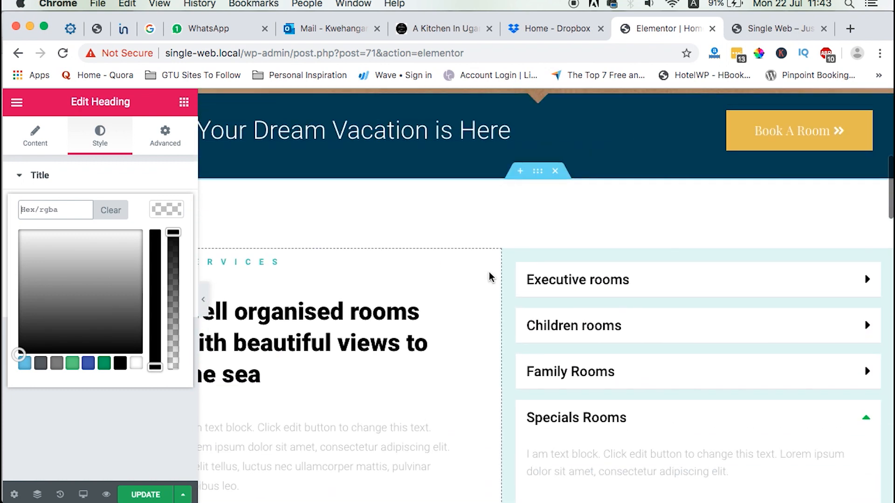
{"action": "left_click", "coordinate": [452, 272]}
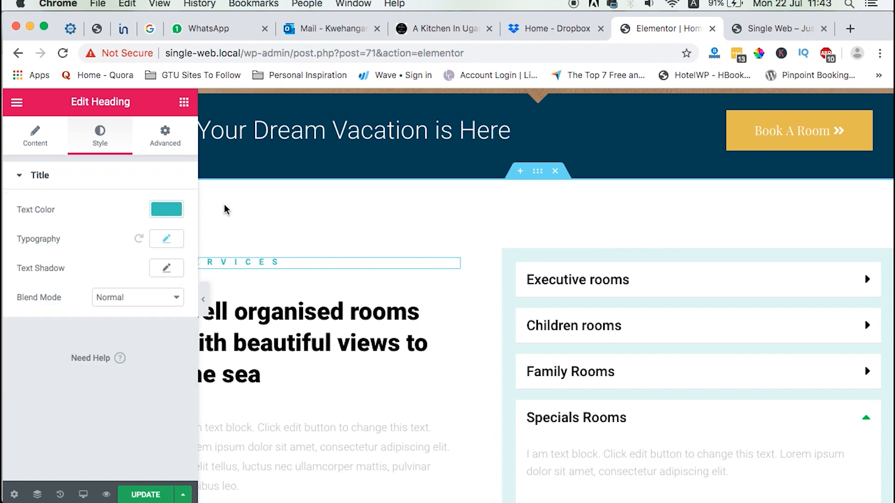
{"action": "left_click", "coordinate": [172, 206]}
{"action": "left_click", "coordinate": [64, 211]}
{"action": "triple_click", "coordinate": [64, 211]}
{"action": "key", "text": "super+c"}
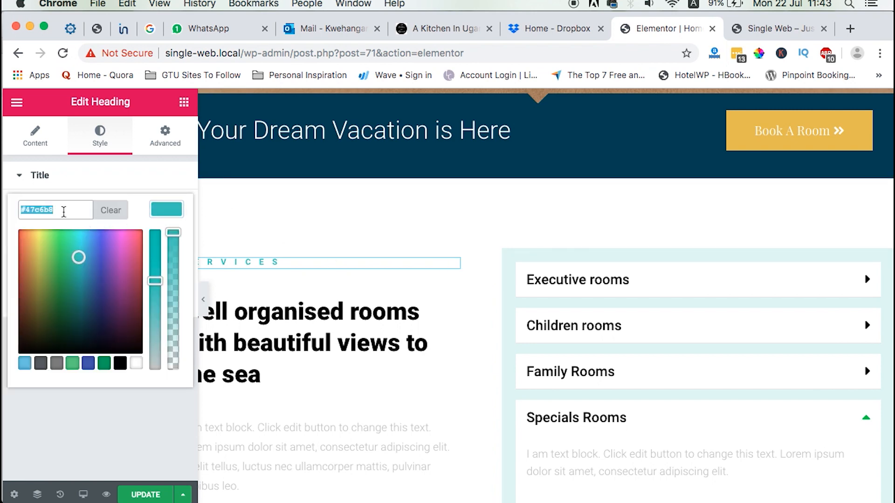
Set the text color of the Contact Us heading to the copied turquoise #47c6b8.
{"action": "scroll", "coordinate": [497, 410], "scroll_direction": "down", "scroll_amount": 20}
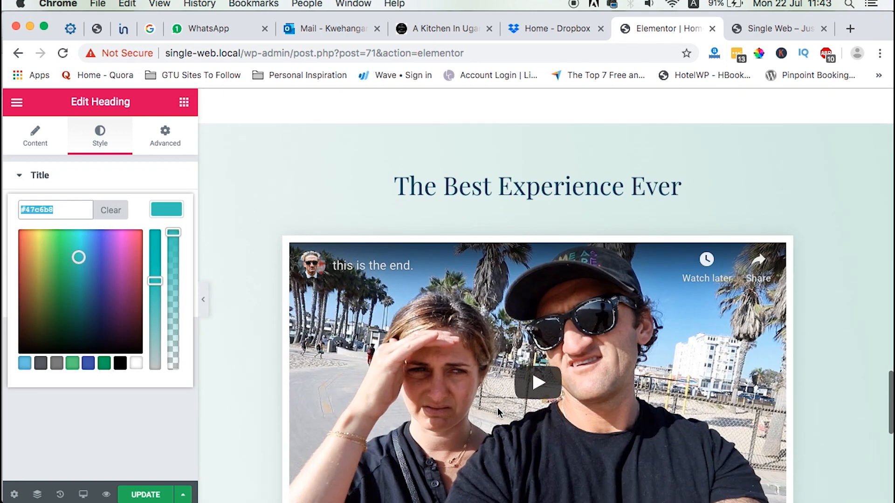
{"action": "scroll", "coordinate": [496, 412], "scroll_direction": "down", "scroll_amount": 2}
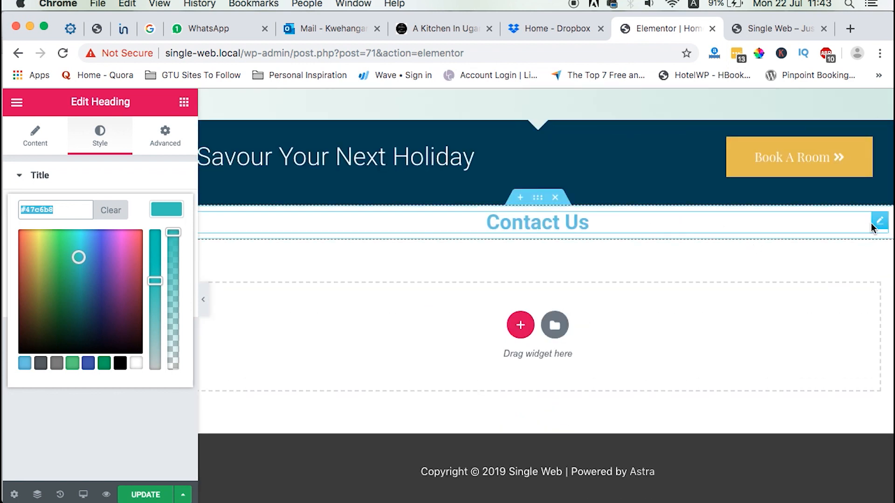
{"action": "left_click", "coordinate": [880, 218]}
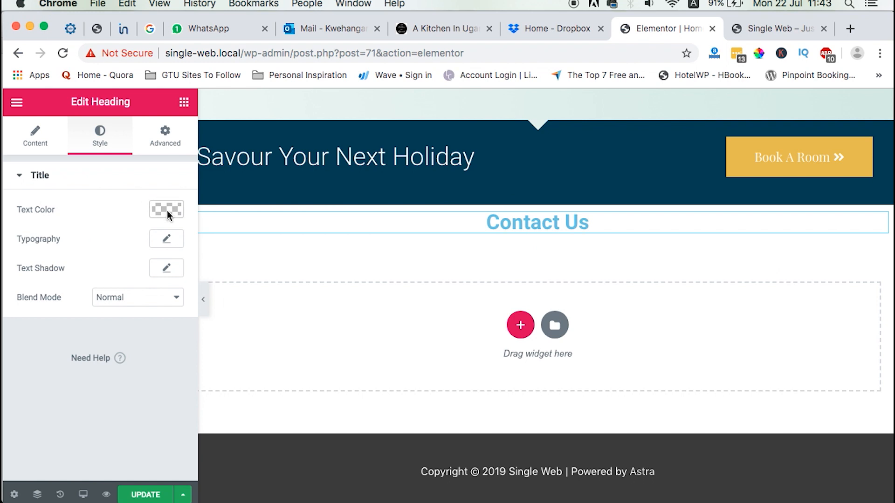
{"action": "left_click", "coordinate": [33, 140]}
{"action": "left_click", "coordinate": [99, 135]}
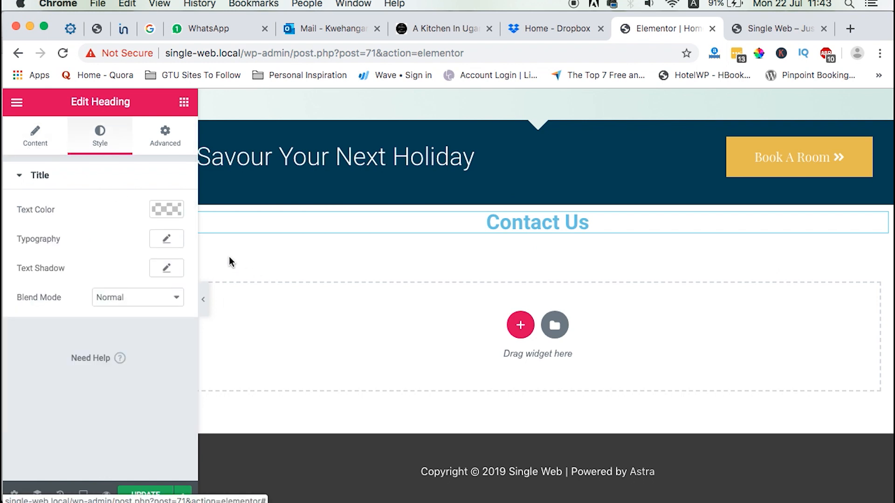
{"action": "left_click", "coordinate": [171, 212]}
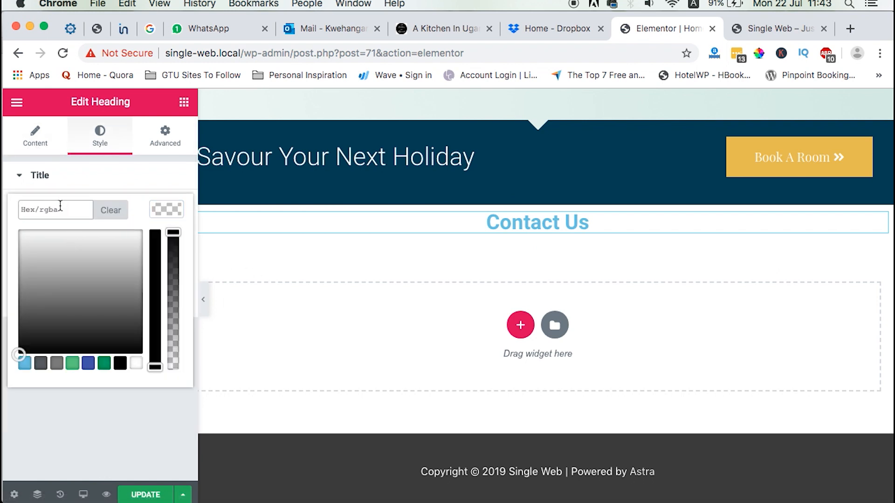
{"action": "left_click", "coordinate": [61, 206]}
{"action": "key", "text": "super+v"}
{"action": "left_click", "coordinate": [174, 210]}
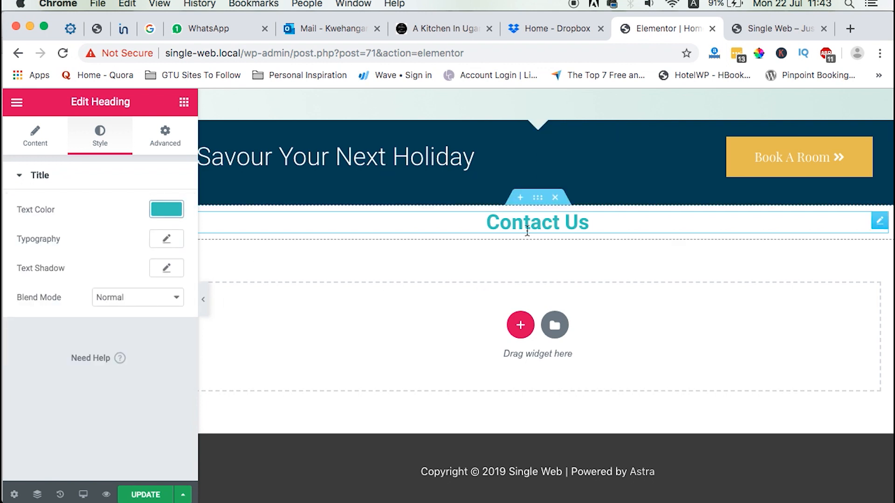
Unlink the padding sides of the Contact Us section, set its top padding to 30 px and update the page.
{"action": "left_click", "coordinate": [538, 198]}
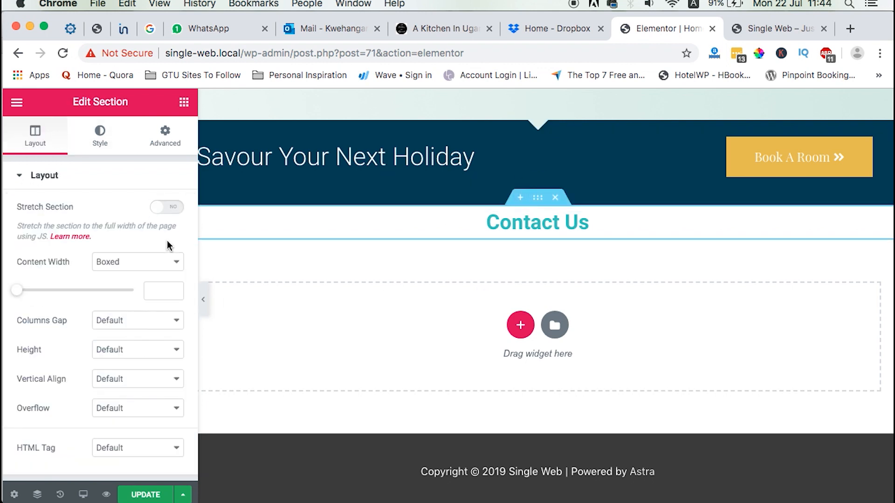
{"action": "left_click", "coordinate": [174, 138]}
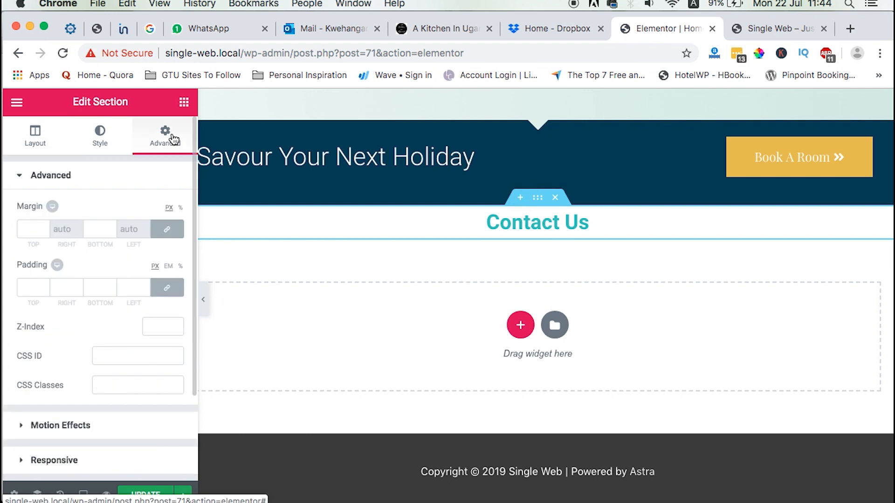
{"action": "left_click", "coordinate": [166, 287]}
{"action": "left_click", "coordinate": [25, 287]}
{"action": "type", "text": "300"}
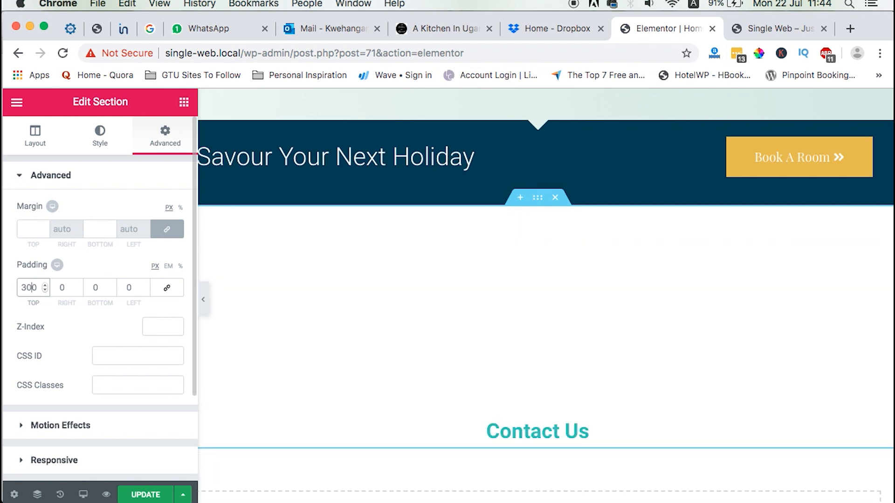
{"action": "key", "text": "BackSpace"}
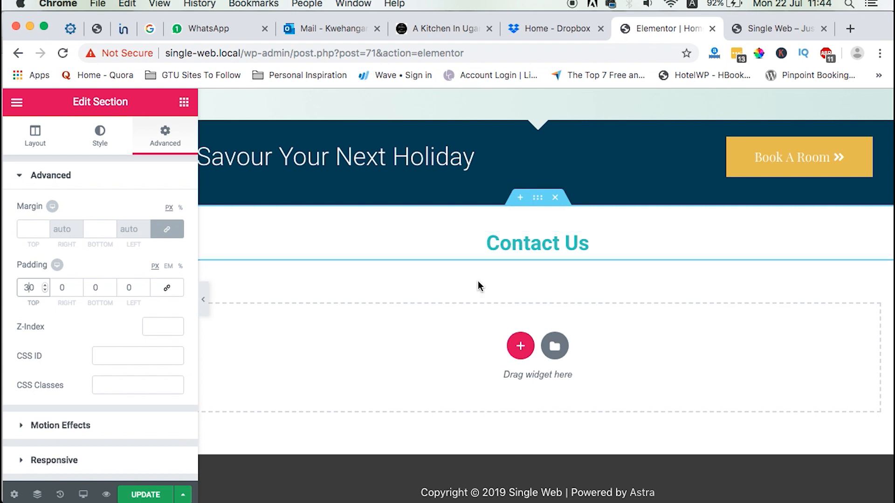
{"action": "left_click", "coordinate": [145, 497]}
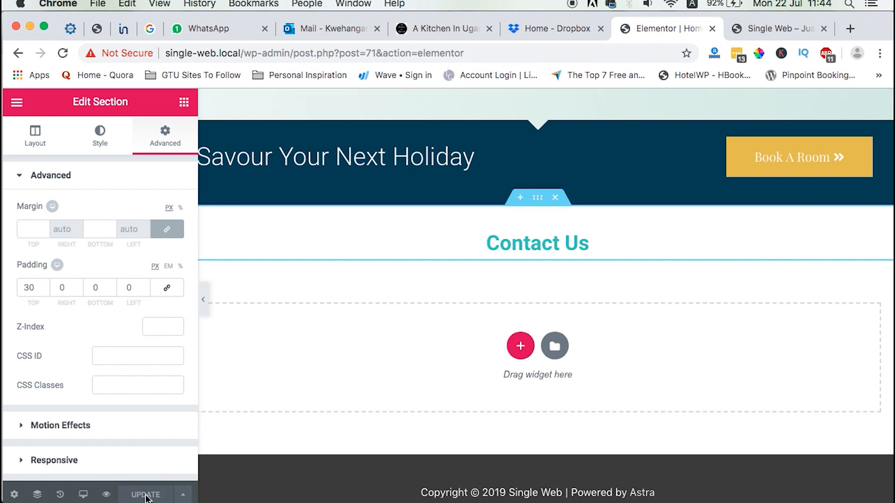
{"action": "scroll", "coordinate": [508, 337], "scroll_direction": "up", "scroll_amount": 8}
{"action": "scroll", "coordinate": [508, 337], "scroll_direction": "up", "scroll_amount": 15}
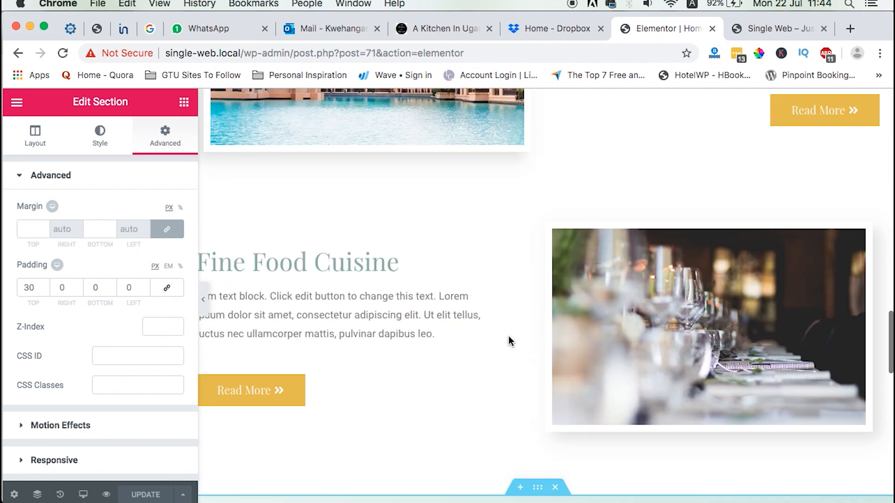
{"action": "scroll", "coordinate": [508, 337], "scroll_direction": "down", "scroll_amount": 5}
{"action": "scroll", "coordinate": [508, 336], "scroll_direction": "down", "scroll_amount": 2}
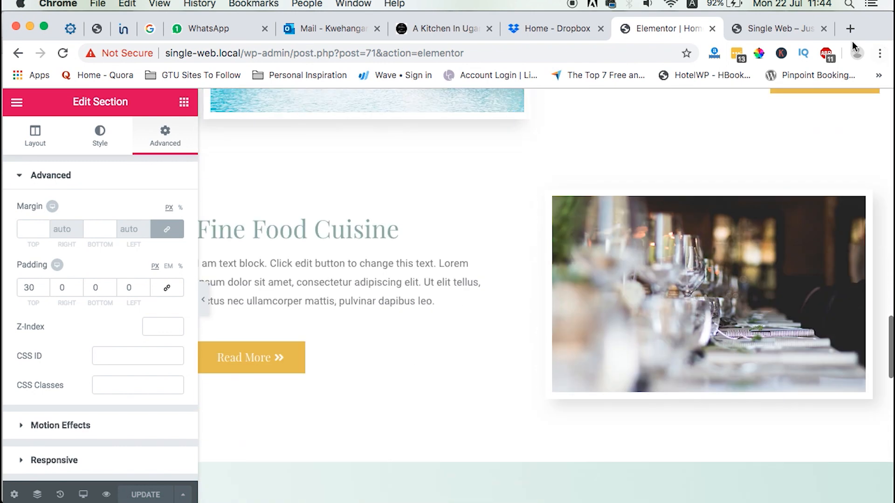
Go from the live site to the WordPress dashboard's add-plugins page and search the plugins for "contact form".
{"action": "left_click", "coordinate": [762, 29]}
{"action": "mouse_move", "coordinate": [66, 100]}
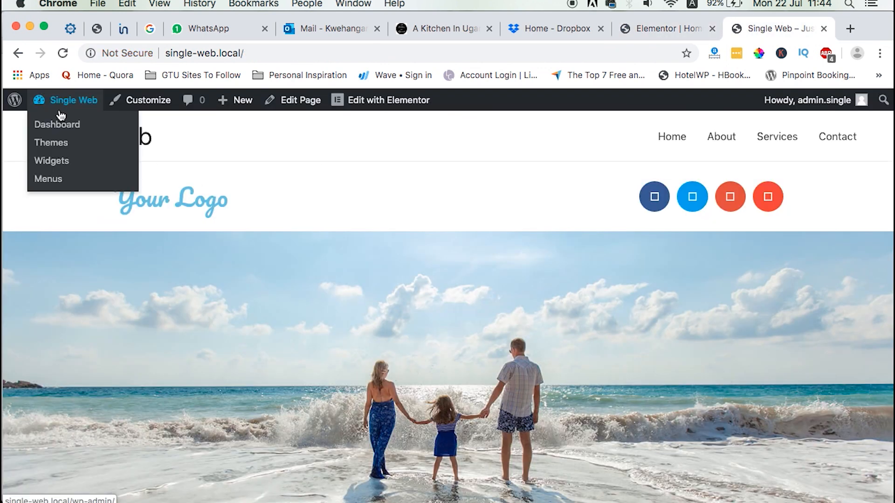
{"action": "left_click", "coordinate": [58, 125]}
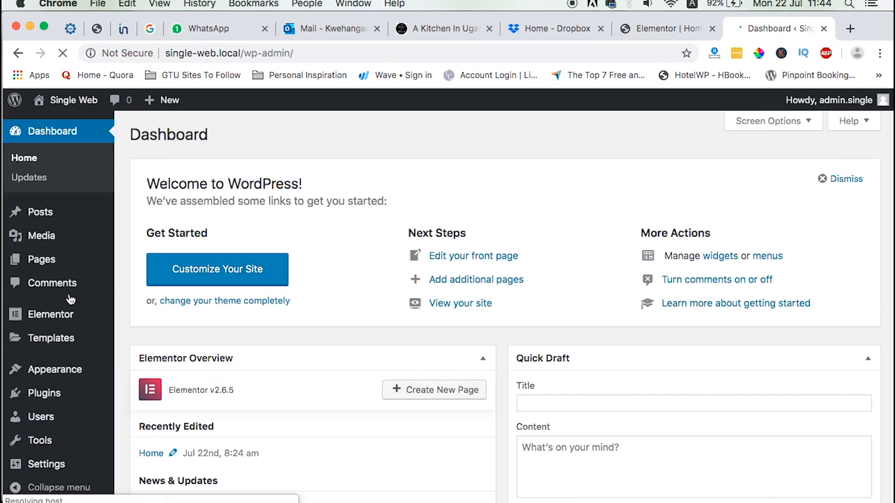
{"action": "mouse_move", "coordinate": [113, 403]}
{"action": "left_click", "coordinate": [148, 416]}
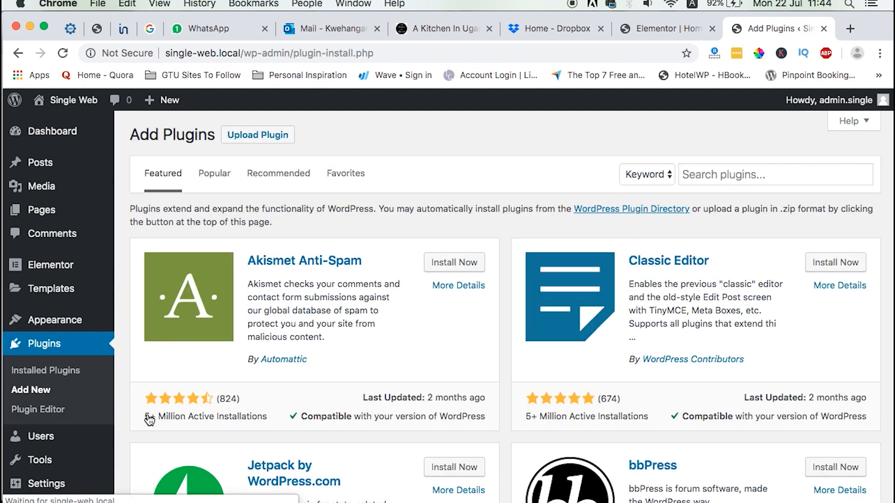
{"action": "left_click", "coordinate": [740, 171]}
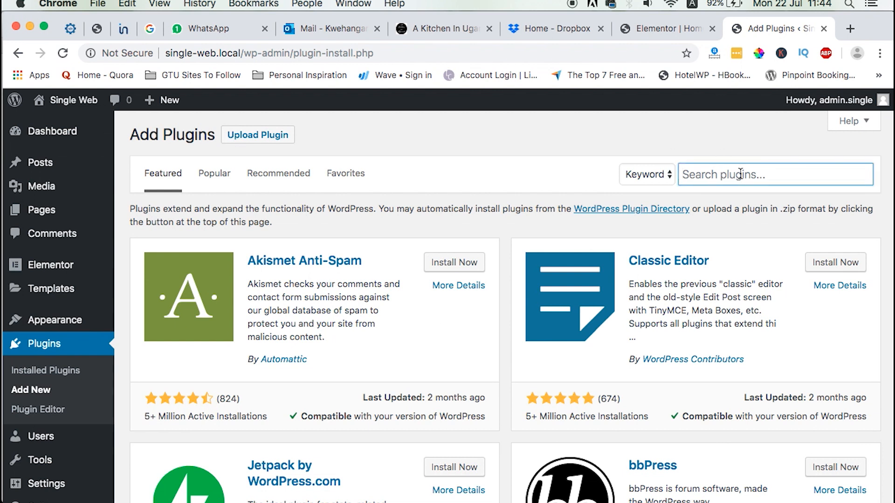
{"action": "type", "text": "contact form"}
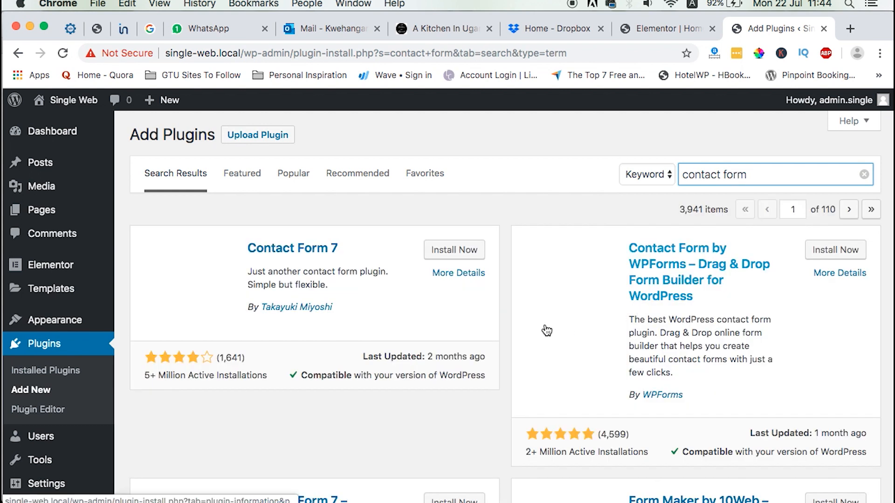
Install and activate the Contact Form 7 plugin and open its list of contact forms.
{"action": "left_click", "coordinate": [426, 255]}
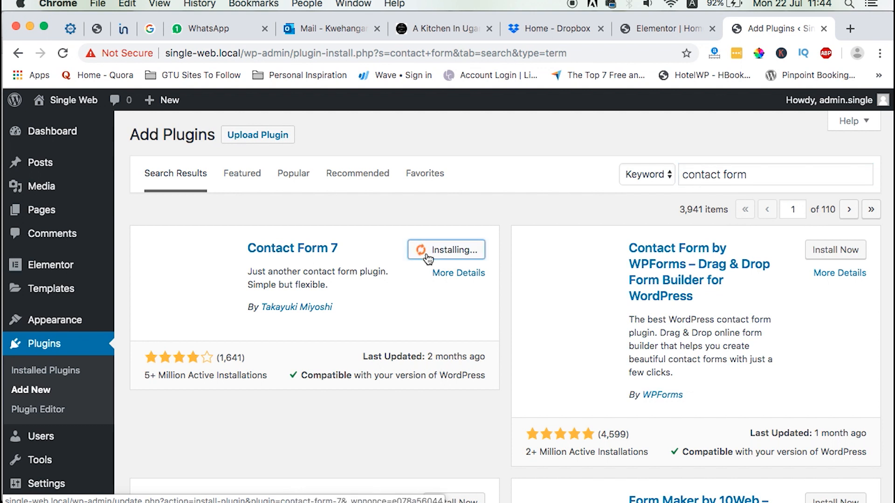
{"action": "left_click", "coordinate": [462, 255]}
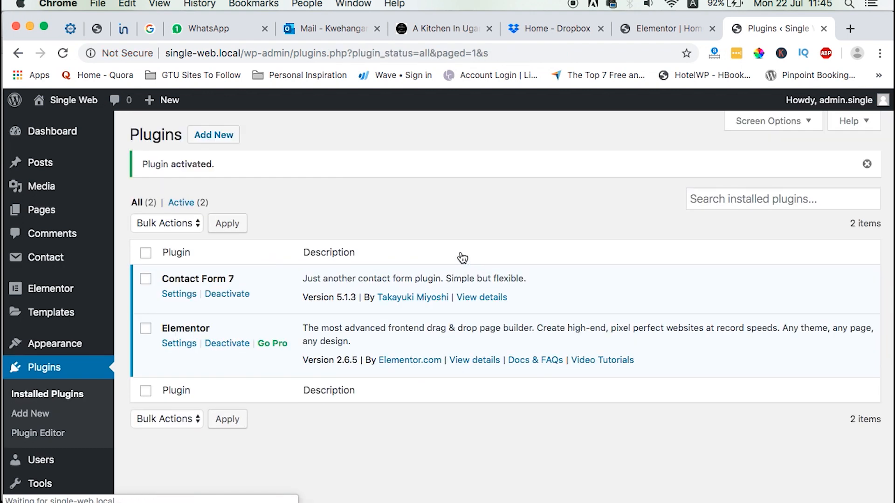
{"action": "scroll", "coordinate": [462, 258], "scroll_direction": "down", "scroll_amount": 2}
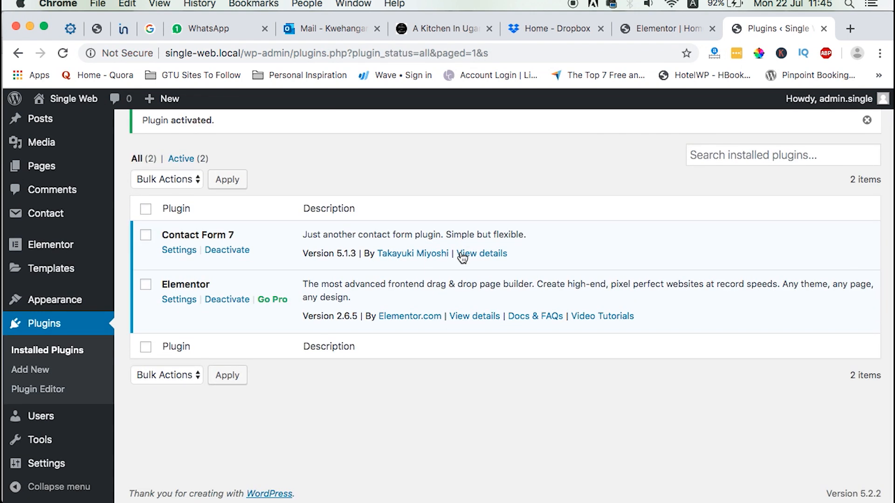
{"action": "mouse_move", "coordinate": [96, 223]}
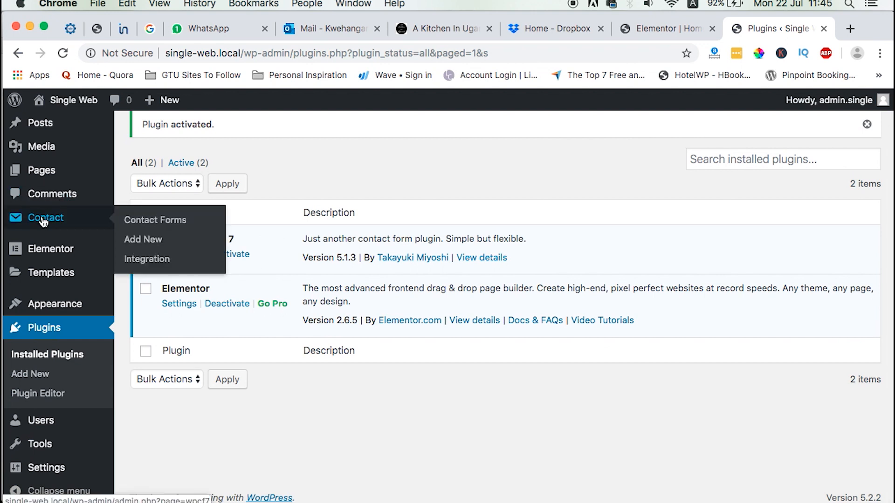
{"action": "left_click", "coordinate": [154, 223]}
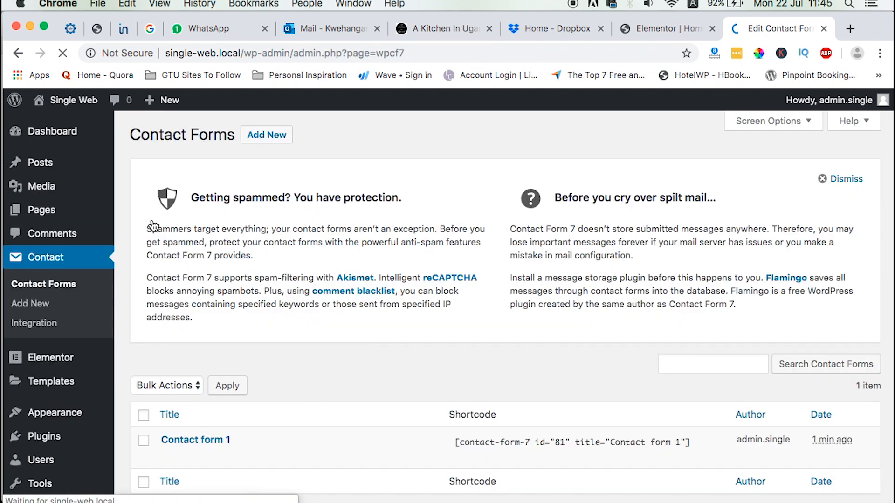
{"action": "scroll", "coordinate": [360, 292], "scroll_direction": "down", "scroll_amount": 3}
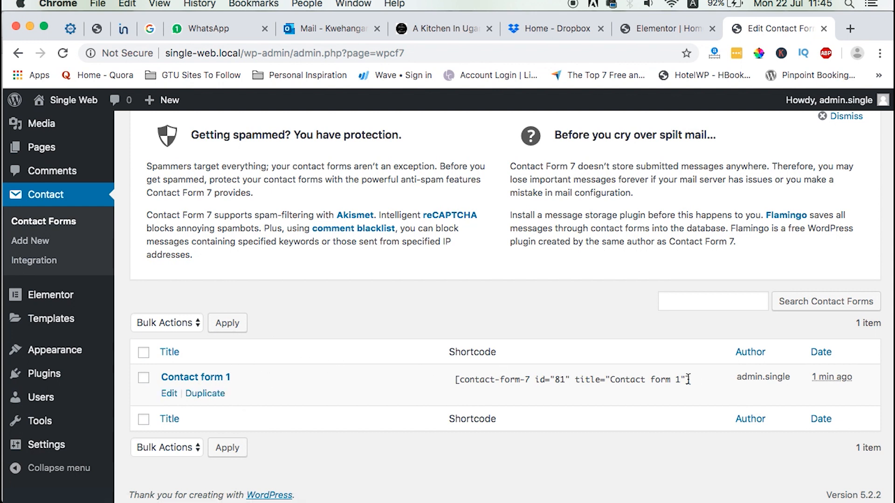
Return to the Elementor editor of the Home page, reload it and start a widget search at the Contact Us section.
{"action": "left_click", "coordinate": [653, 32]}
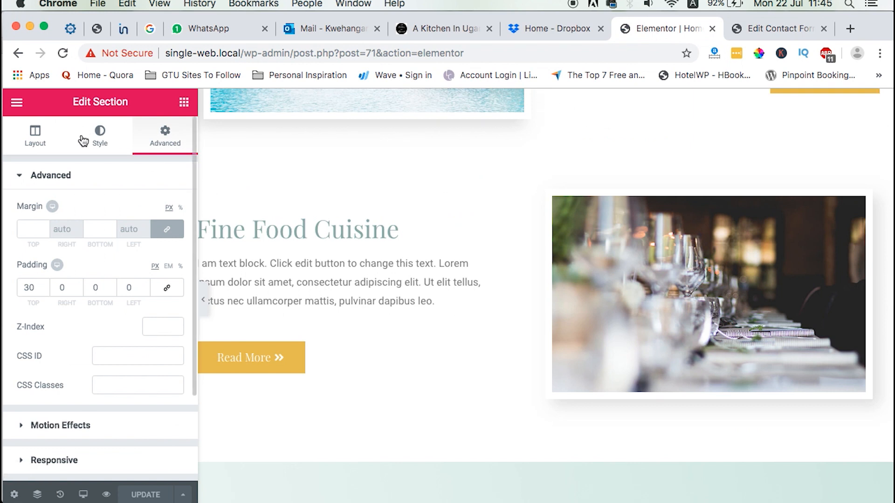
{"action": "left_click", "coordinate": [62, 53]}
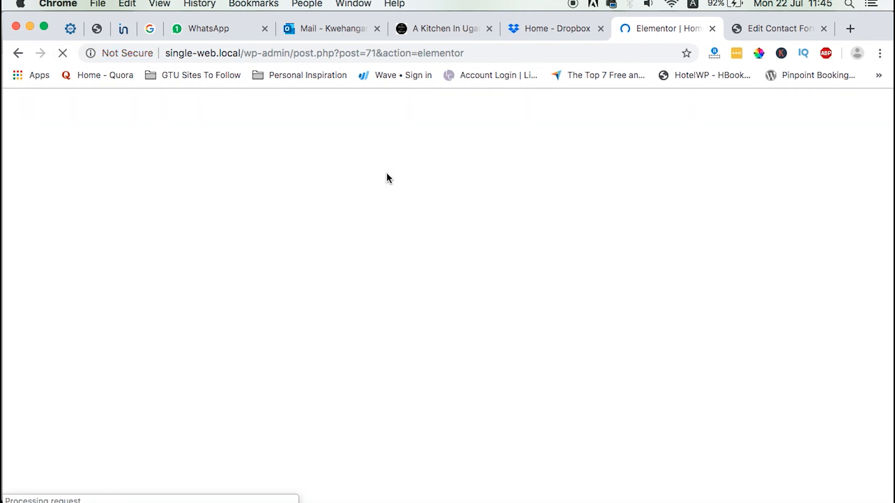
{"action": "scroll", "coordinate": [470, 282], "scroll_direction": "down", "scroll_amount": 3}
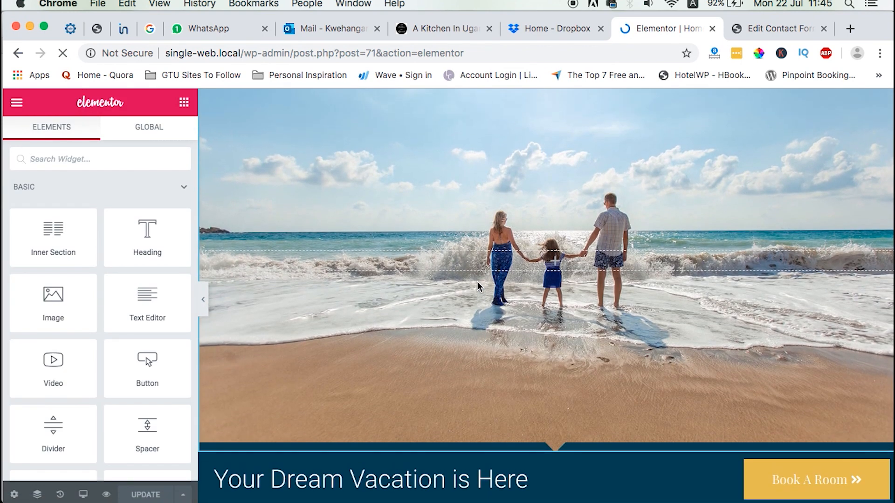
{"action": "scroll", "coordinate": [477, 282], "scroll_direction": "down", "scroll_amount": 20}
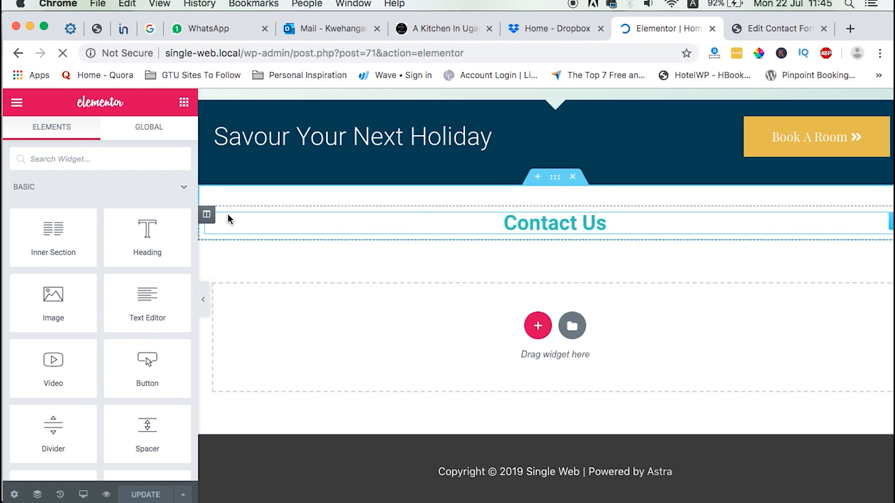
{"action": "left_click", "coordinate": [103, 157]}
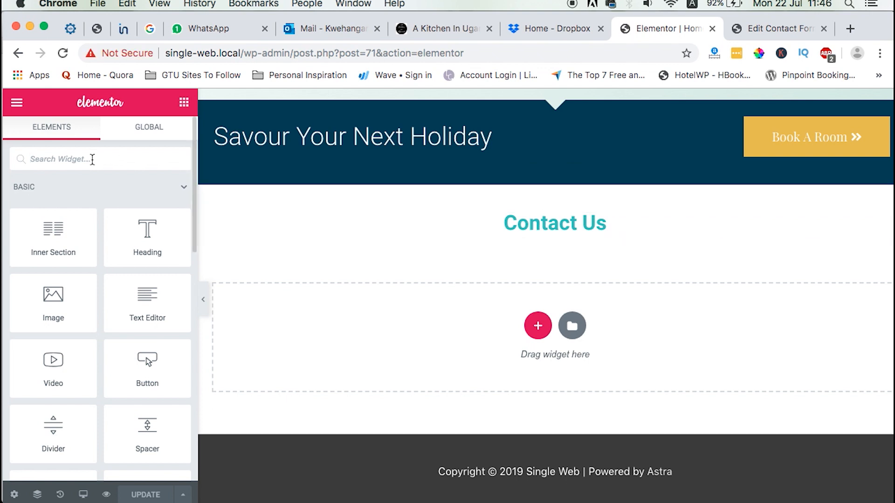
{"action": "type", "text": "con"}
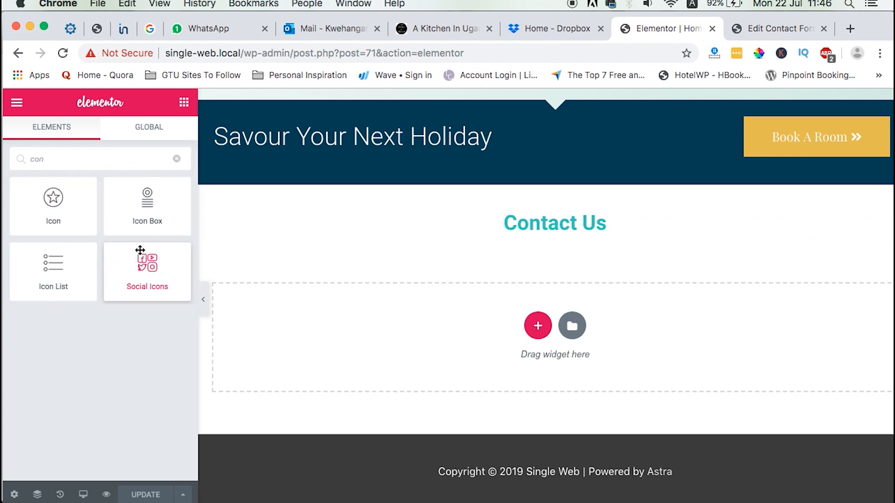
{"action": "key", "text": "BackSpace"}
{"action": "key", "text": "BackSpace"}
{"action": "key", "text": "BackSpace"}
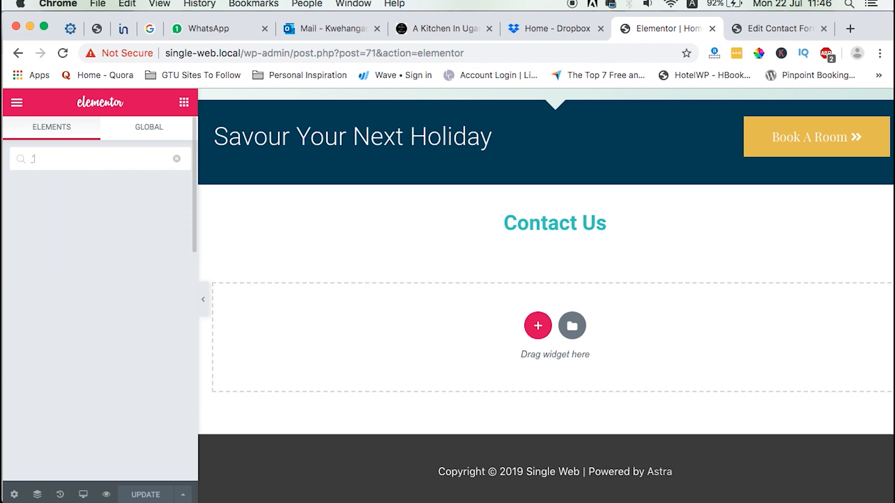
Search the widgets for "sho" and place a Shortcode widget directly below the Contact Us heading.
{"action": "type", "text": "sho"}
{"action": "left_click_drag", "start_coordinate": [46, 182], "coordinate": [570, 229]}
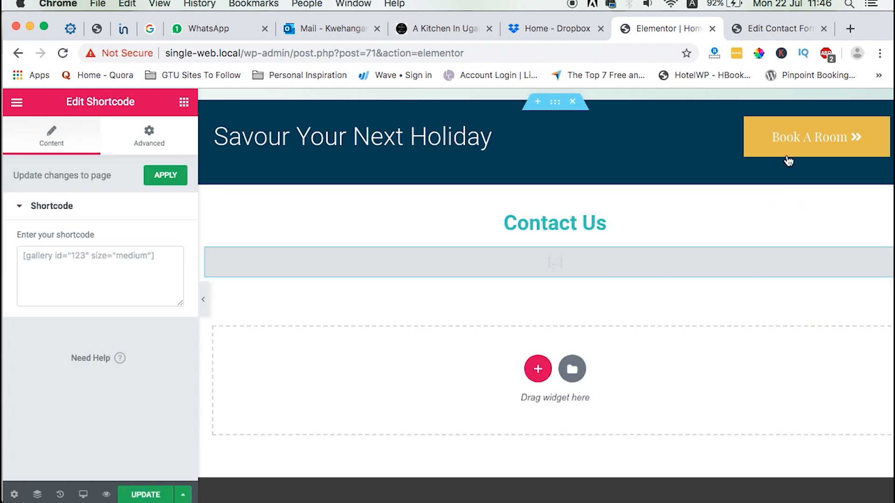
Copy the shortcode [contact-form-7 id="81" title="Contact form 1"] from the contact forms list and paste it into the new Shortcode widget.
{"action": "left_click", "coordinate": [758, 31]}
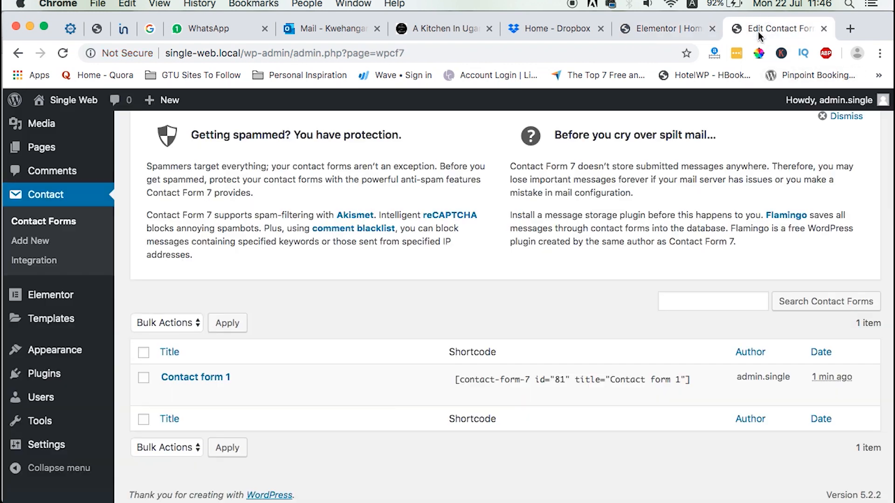
{"action": "left_click", "coordinate": [466, 380]}
{"action": "key", "text": "super+c"}
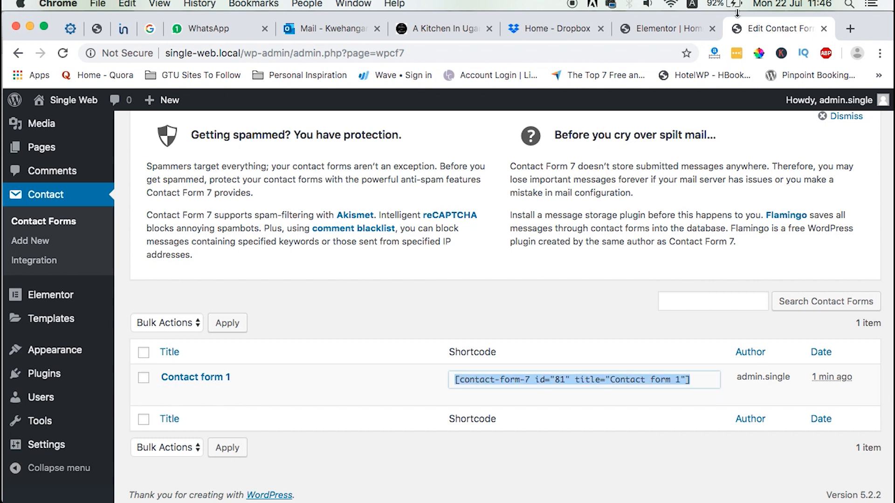
{"action": "left_click", "coordinate": [652, 28]}
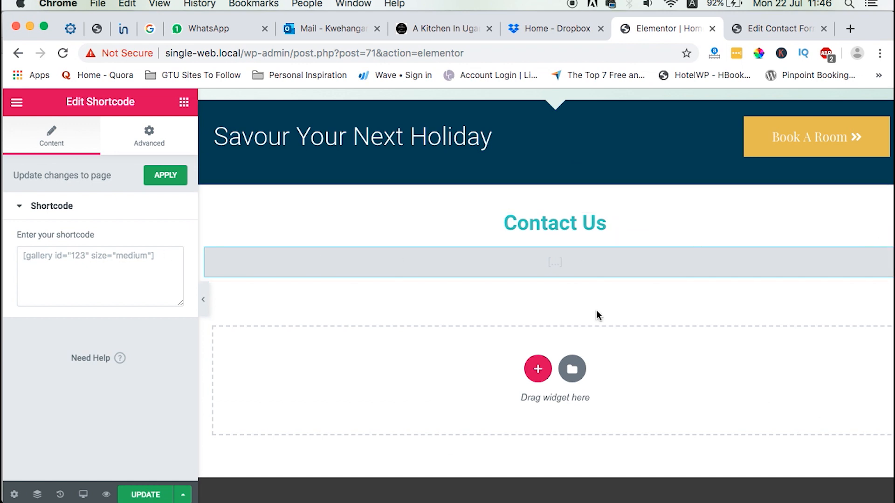
{"action": "left_click", "coordinate": [163, 272]}
{"action": "key", "text": "super+v"}
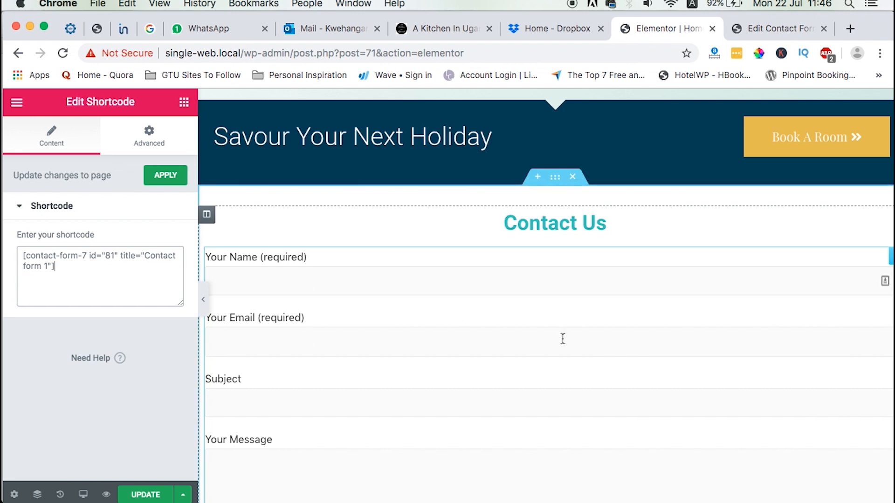
Review the embedded contact form from the name field down to the Send button, including at full page width.
{"action": "scroll", "coordinate": [568, 334], "scroll_direction": "down", "scroll_amount": 2}
{"action": "scroll", "coordinate": [568, 334], "scroll_direction": "up", "scroll_amount": 1}
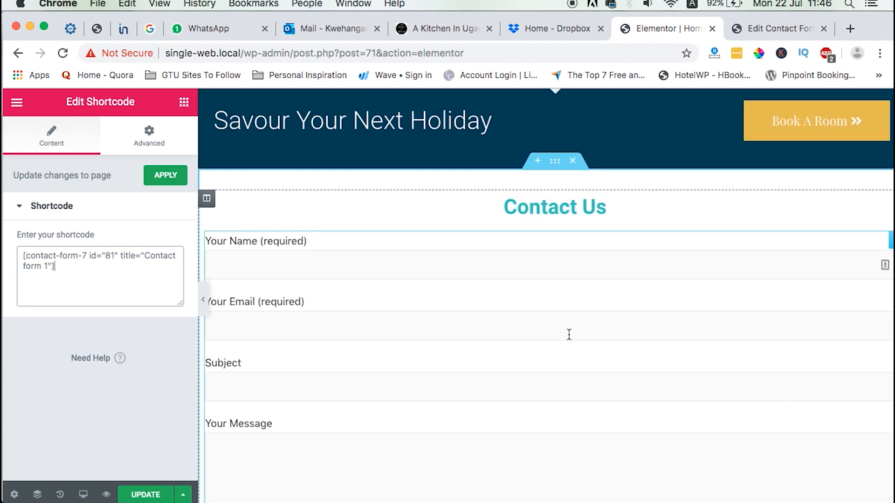
{"action": "scroll", "coordinate": [569, 334], "scroll_direction": "down", "scroll_amount": 2}
{"action": "scroll", "coordinate": [569, 334], "scroll_direction": "down", "scroll_amount": 1}
{"action": "scroll", "coordinate": [569, 335], "scroll_direction": "down", "scroll_amount": 4}
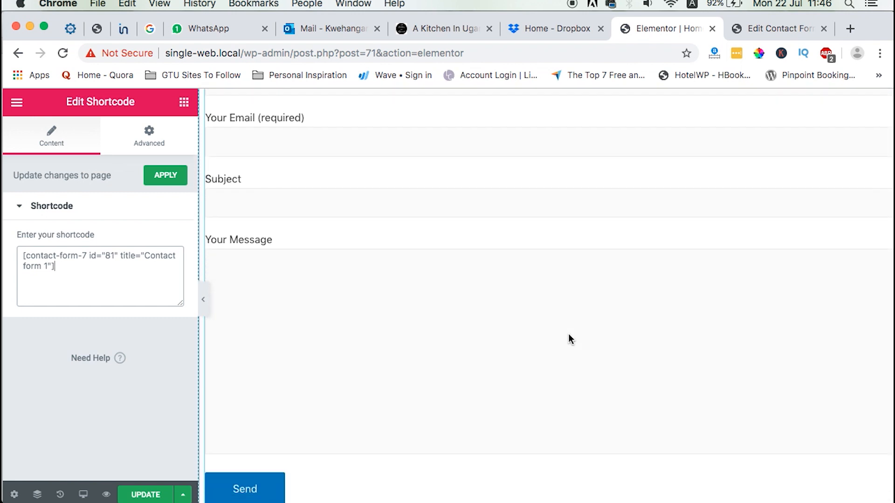
{"action": "scroll", "coordinate": [568, 334], "scroll_direction": "up", "scroll_amount": 4}
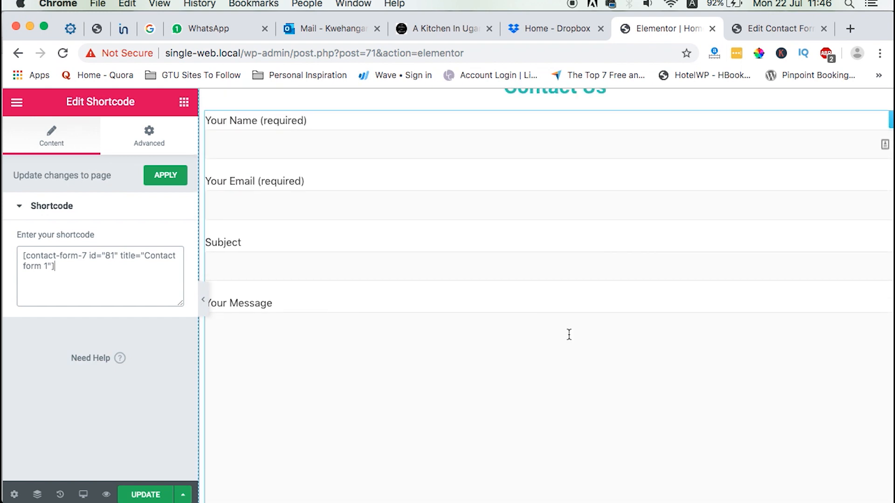
{"action": "scroll", "coordinate": [569, 334], "scroll_direction": "up", "scroll_amount": 2}
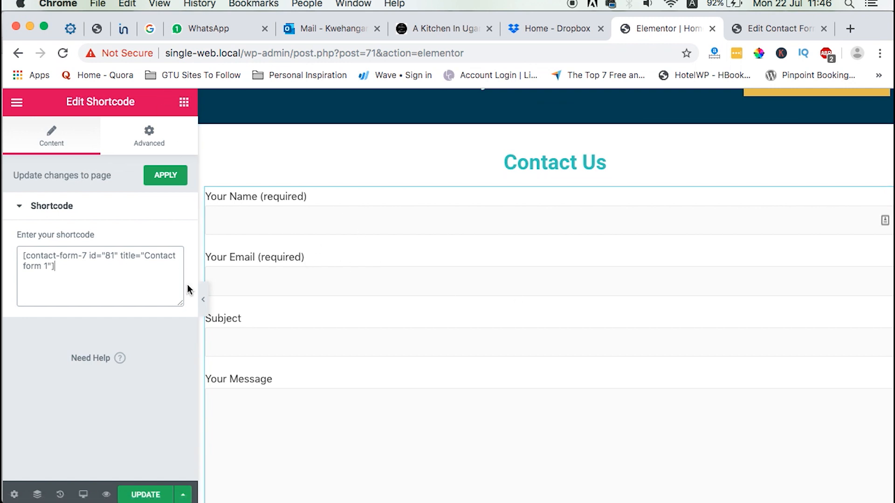
{"action": "left_click", "coordinate": [203, 299]}
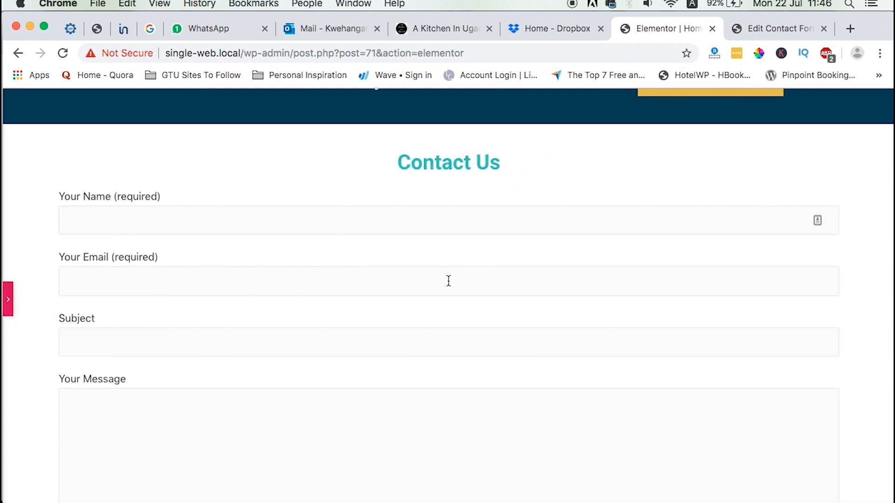
{"action": "scroll", "coordinate": [448, 280], "scroll_direction": "down", "scroll_amount": 3}
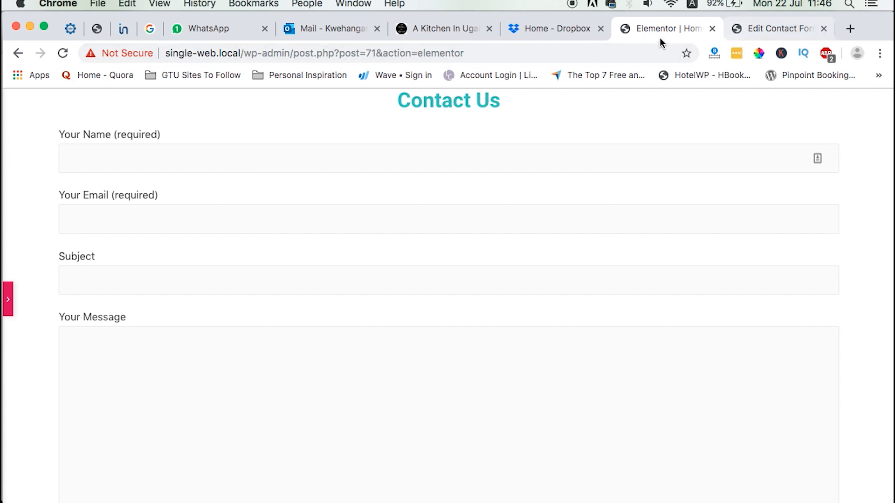
{"action": "left_click", "coordinate": [7, 312]}
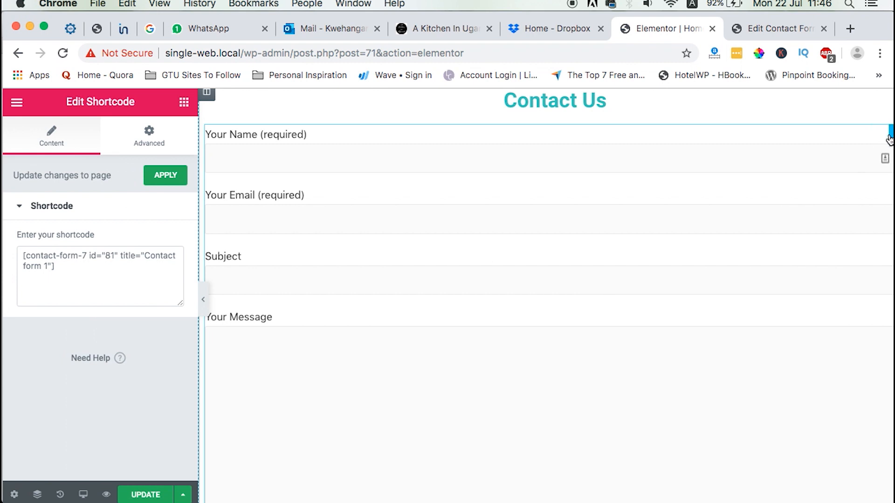
Unlink the padding sides of the contact form's Shortcode widget and set its right padding to 30 px.
{"action": "left_click", "coordinate": [150, 139]}
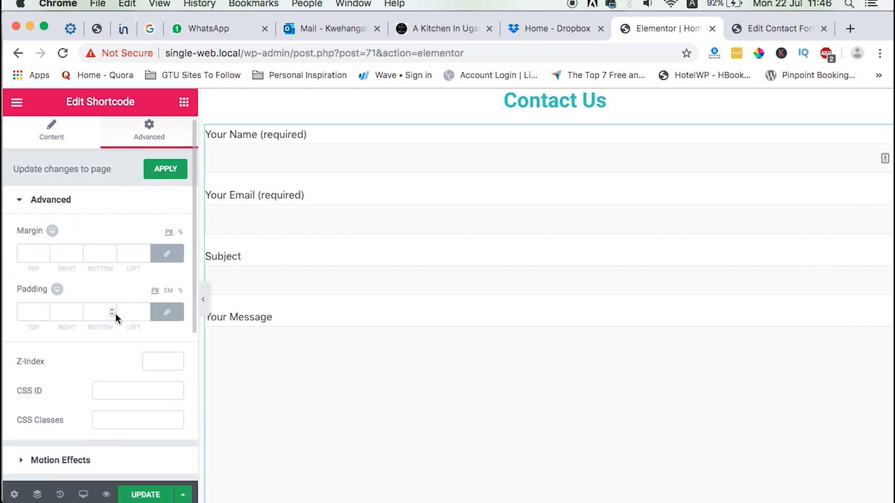
{"action": "scroll", "coordinate": [116, 313], "scroll_direction": "down", "scroll_amount": 2}
{"action": "left_click", "coordinate": [176, 279]}
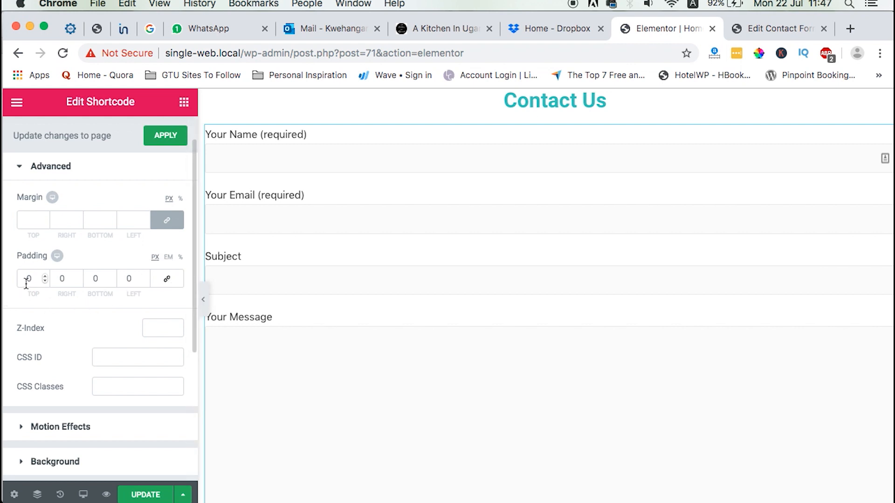
{"action": "left_click", "coordinate": [63, 280]}
{"action": "type", "text": "30"}
{"action": "key", "text": "BackSpace"}
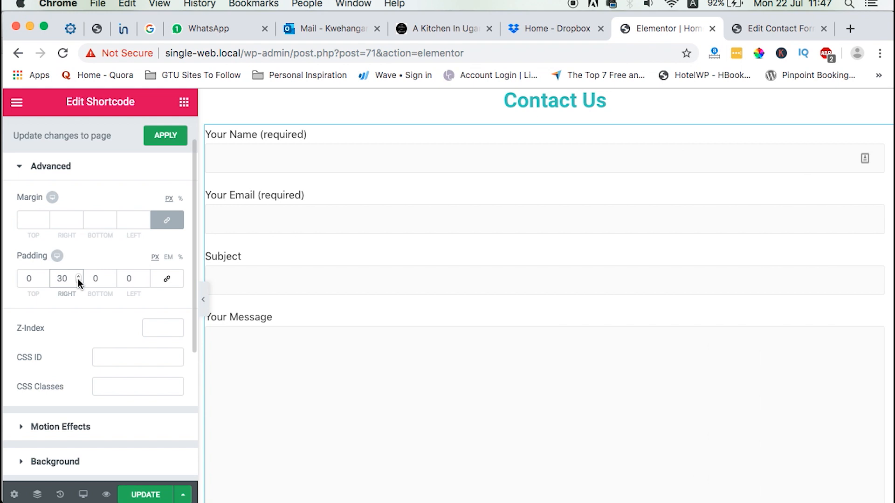
Set the left and right padding of the contact form's Shortcode widget to 50 px each.
{"action": "left_click", "coordinate": [99, 279]}
{"action": "left_click", "coordinate": [134, 275]}
{"action": "type", "text": "3"}
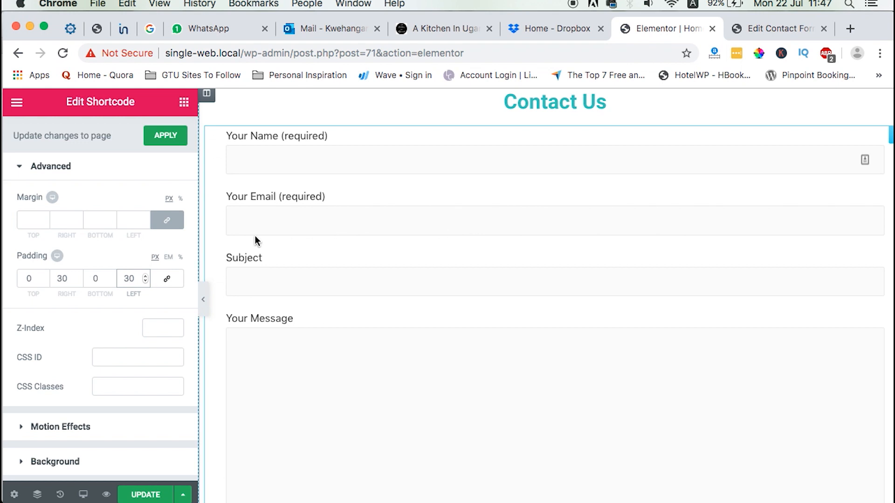
{"action": "key", "text": "super+a"}
{"action": "type", "text": "50"}
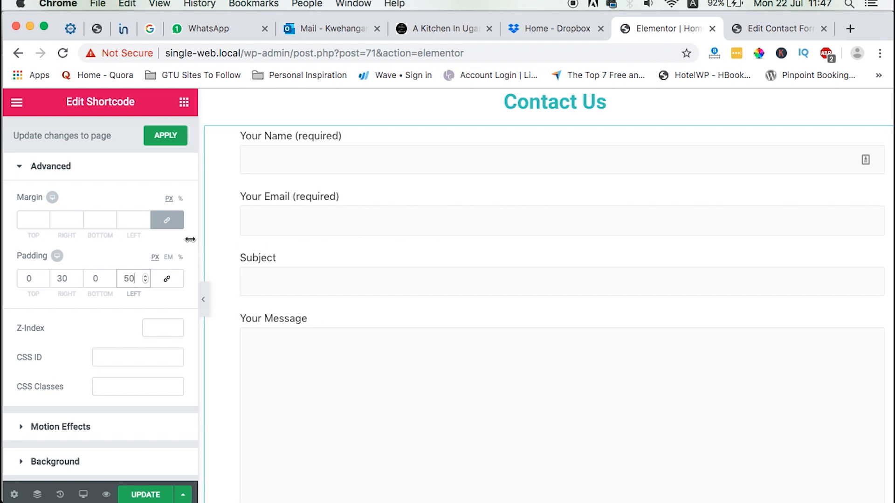
{"action": "double_click", "coordinate": [62, 281]}
{"action": "type", "text": "50"}
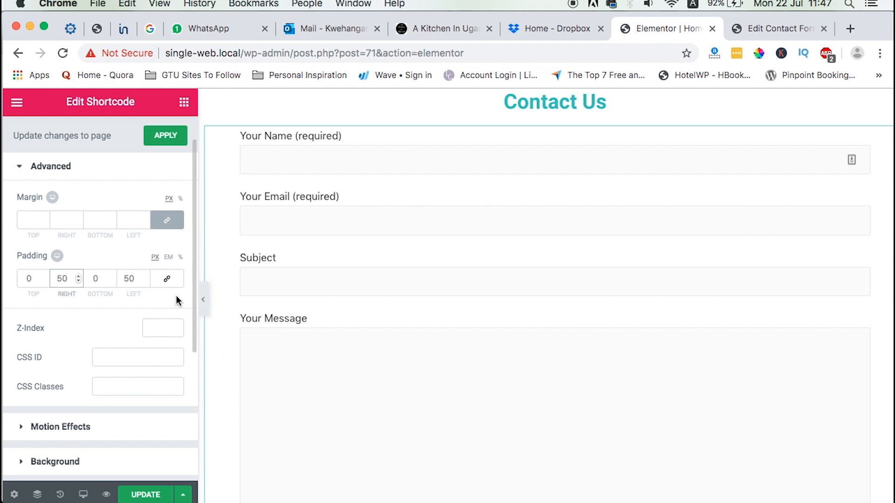
Review the padded contact form at full page width and look through the Shortcode widget's advanced options.
{"action": "left_click", "coordinate": [203, 300]}
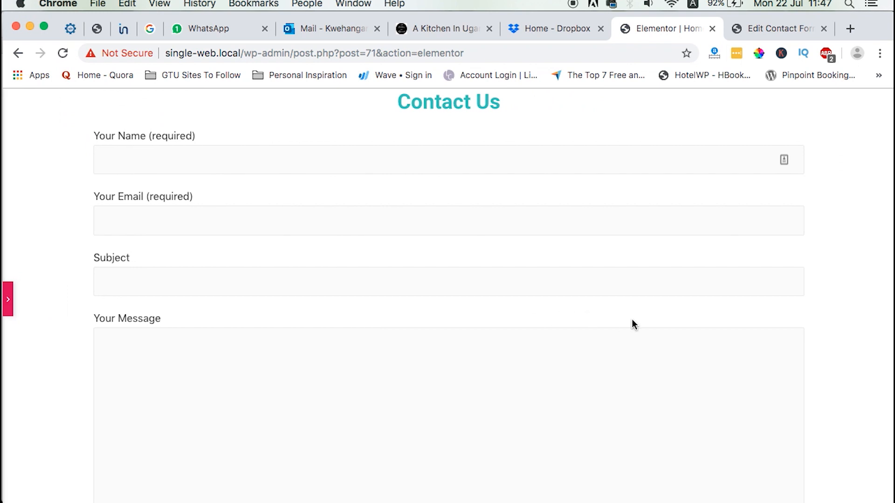
{"action": "scroll", "coordinate": [631, 324], "scroll_direction": "down", "scroll_amount": 5}
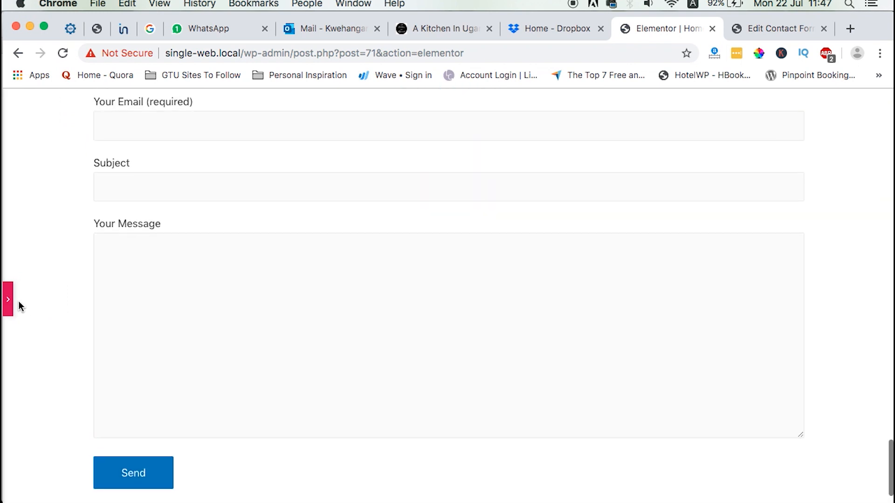
{"action": "left_click", "coordinate": [7, 300]}
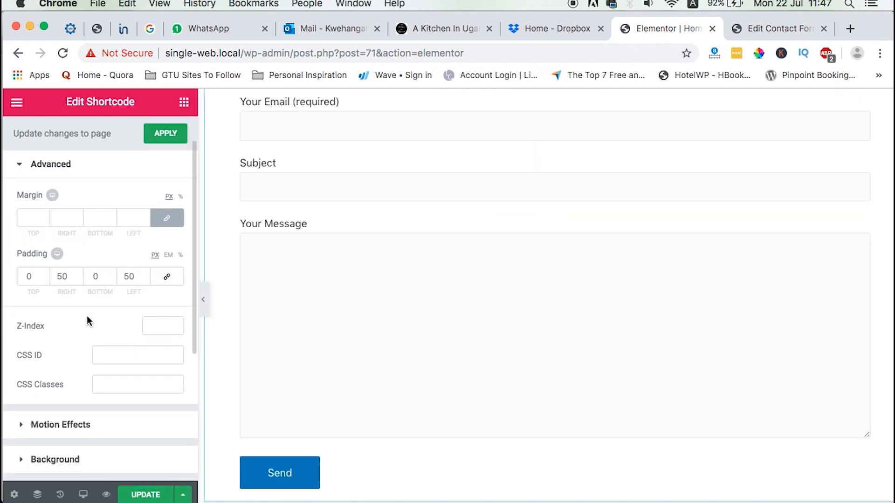
{"action": "scroll", "coordinate": [87, 317], "scroll_direction": "down", "scroll_amount": 5}
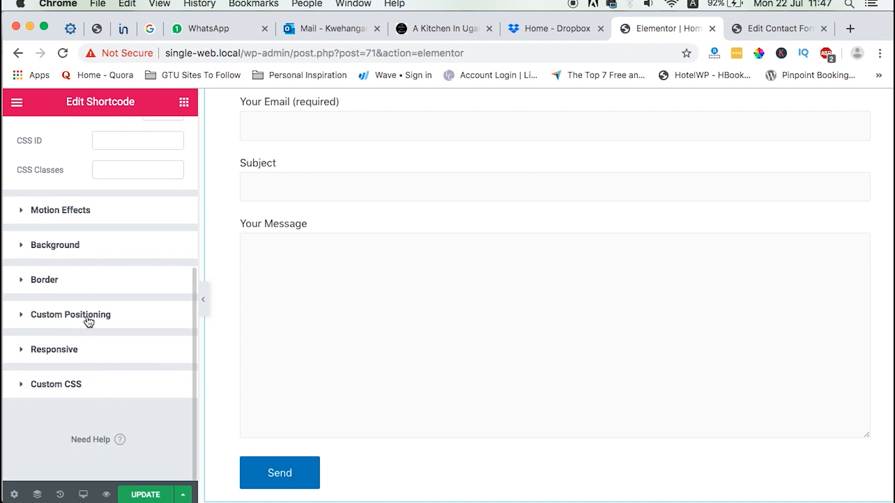
{"action": "scroll", "coordinate": [86, 317], "scroll_direction": "up", "scroll_amount": 4}
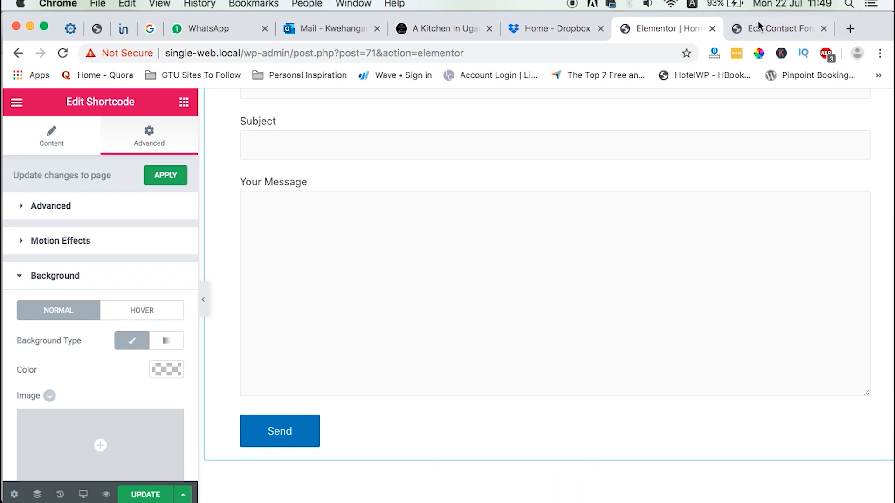
Open Contact form 1 in the contact form editor and examine its form template, mail, messages and additional settings.
{"action": "left_click", "coordinate": [791, 29]}
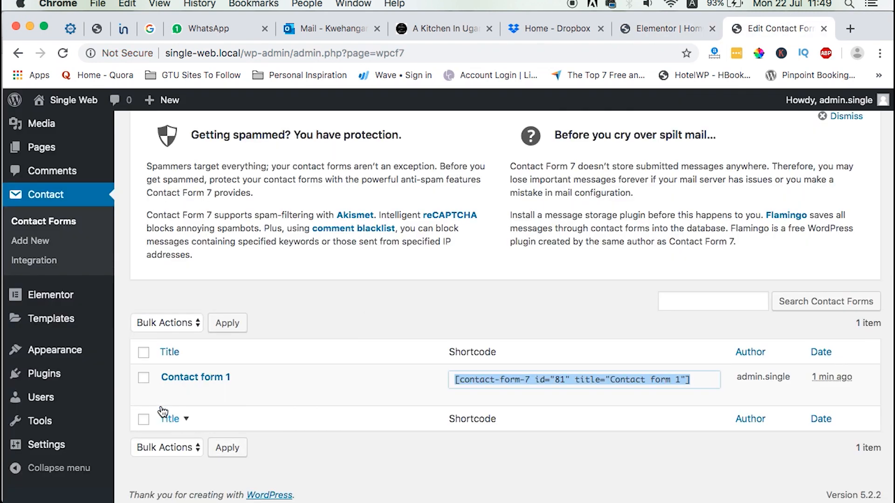
{"action": "left_click", "coordinate": [169, 394]}
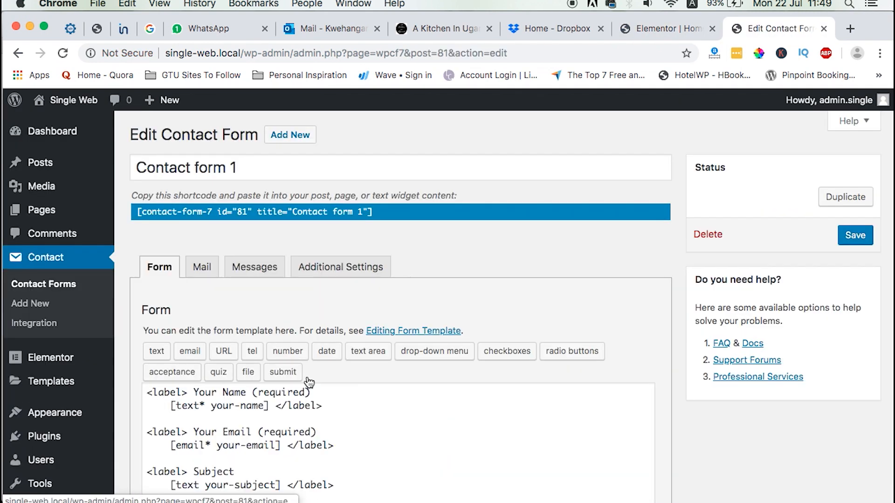
{"action": "left_click", "coordinate": [201, 267]}
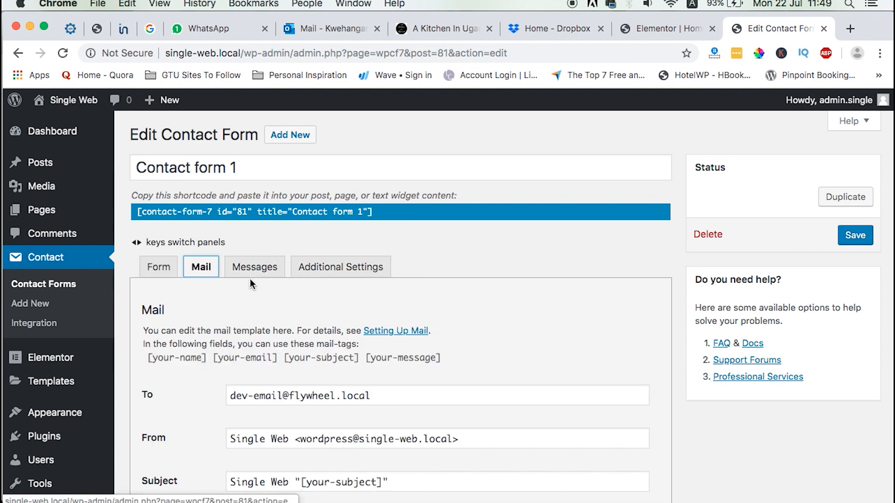
{"action": "left_click", "coordinate": [166, 279]}
{"action": "left_click", "coordinate": [201, 267]}
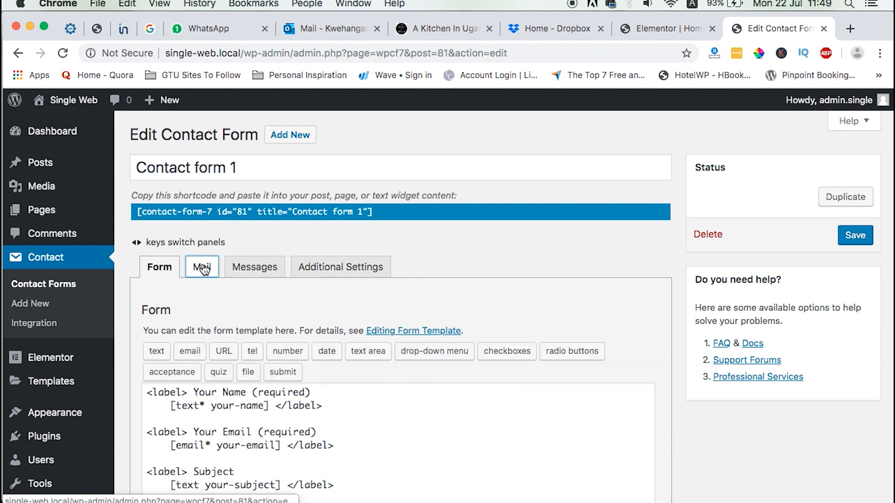
{"action": "scroll", "coordinate": [414, 387], "scroll_direction": "down", "scroll_amount": 7}
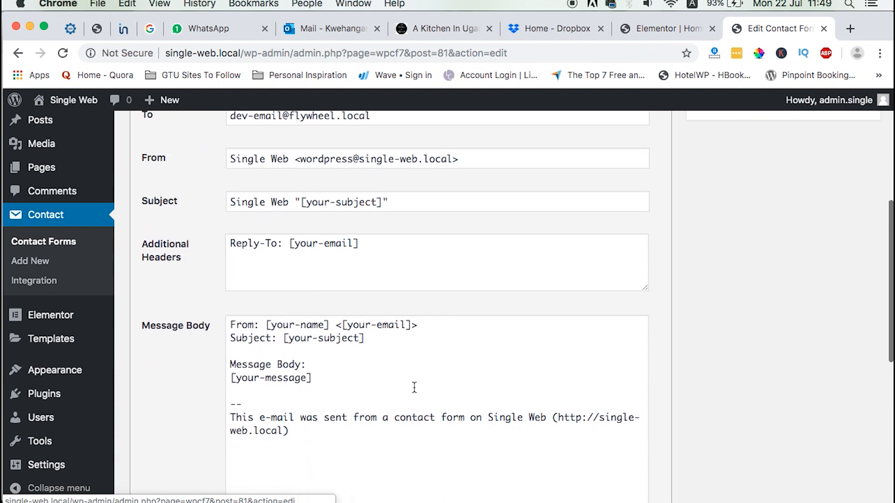
{"action": "scroll", "coordinate": [429, 256], "scroll_direction": "up", "scroll_amount": 6}
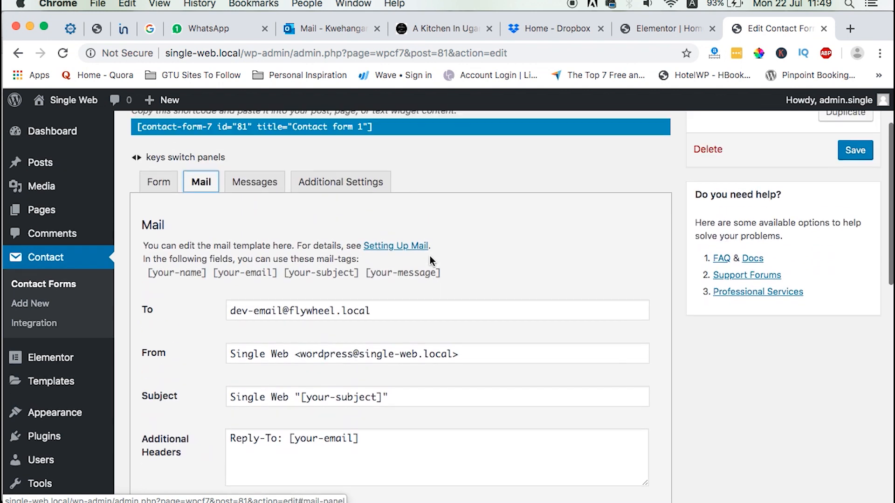
{"action": "scroll", "coordinate": [429, 261], "scroll_direction": "down", "scroll_amount": 1}
{"action": "left_click", "coordinate": [254, 193]}
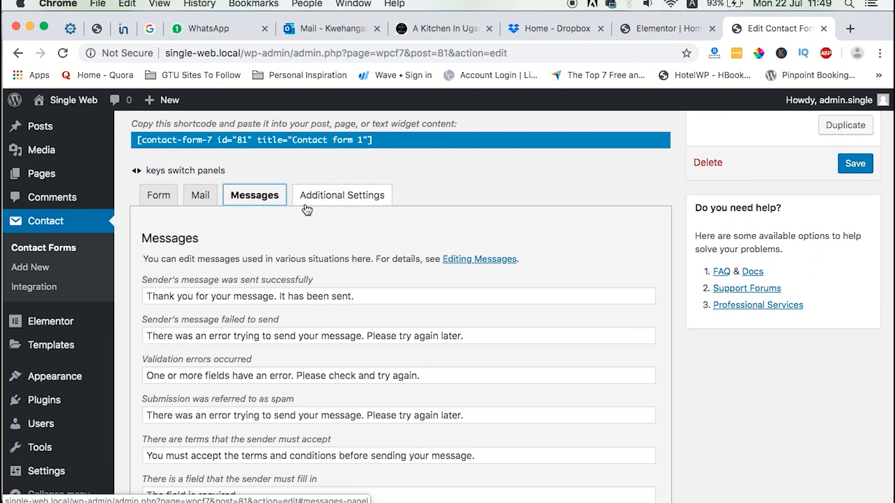
{"action": "scroll", "coordinate": [318, 390], "scroll_direction": "down", "scroll_amount": 5}
{"action": "scroll", "coordinate": [318, 387], "scroll_direction": "up", "scroll_amount": 7}
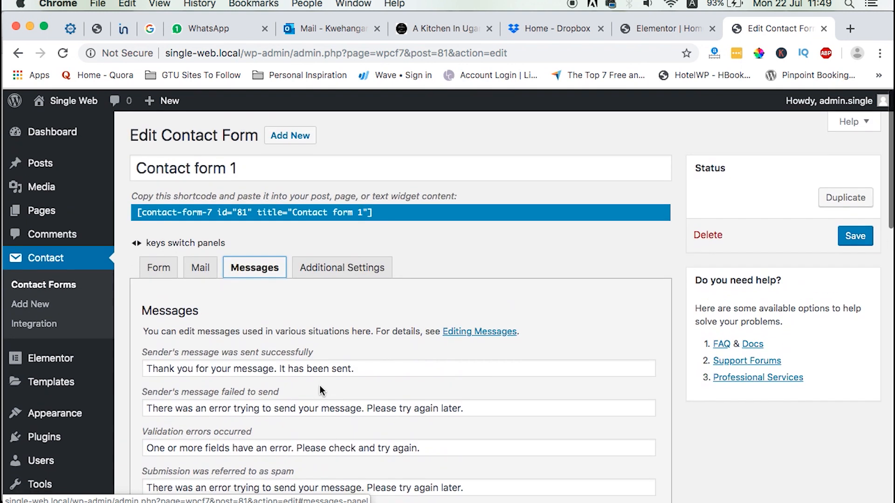
{"action": "left_click", "coordinate": [358, 268]}
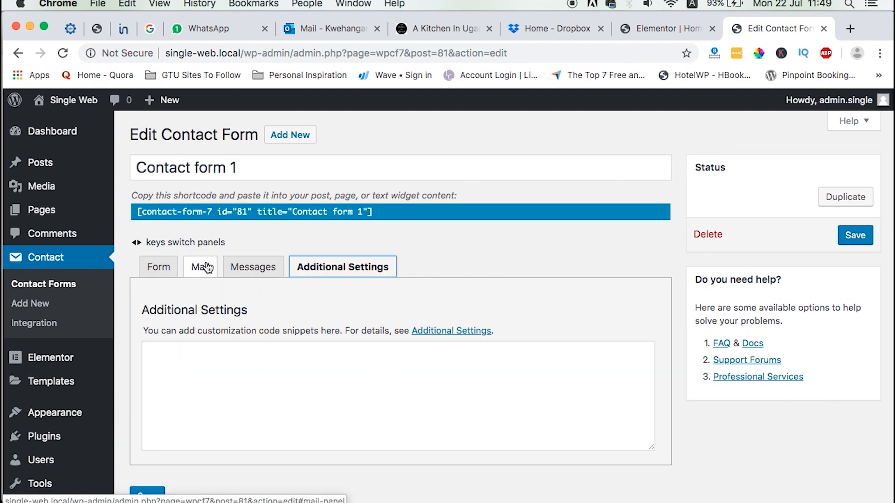
{"action": "left_click", "coordinate": [201, 266]}
{"action": "left_click", "coordinate": [161, 267]}
{"action": "scroll", "coordinate": [343, 334], "scroll_direction": "down", "scroll_amount": 5}
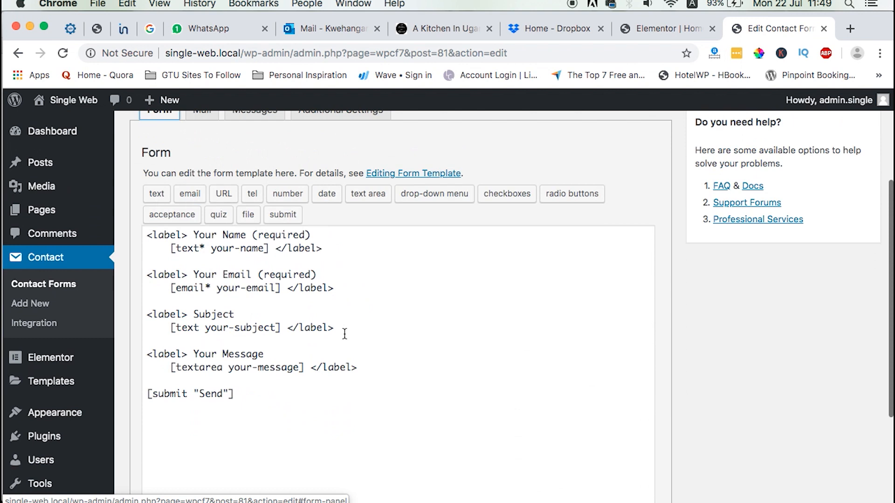
{"action": "scroll", "coordinate": [343, 334], "scroll_direction": "up", "scroll_amount": 5}
Select the recipient e-mail address in Contact form 1's mail template for editing and save the form.
{"action": "left_click", "coordinate": [201, 268]}
{"action": "scroll", "coordinate": [456, 380], "scroll_direction": "down", "scroll_amount": 3}
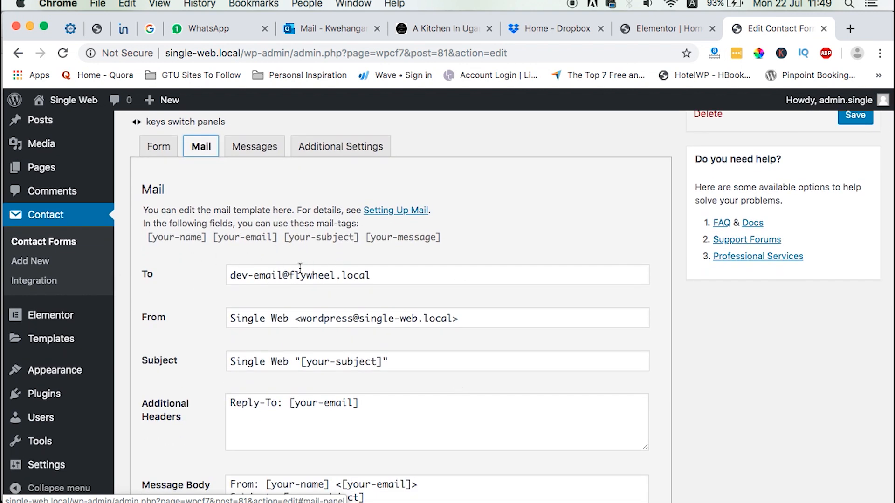
{"action": "triple_click", "coordinate": [247, 276]}
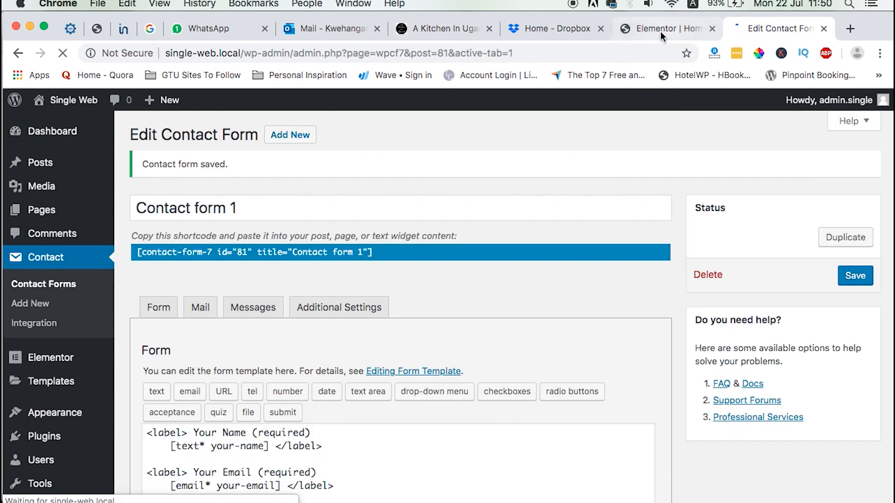
Switch back to the Elementor page editor and update the page with the contact form changes.
{"action": "left_click", "coordinate": [661, 32]}
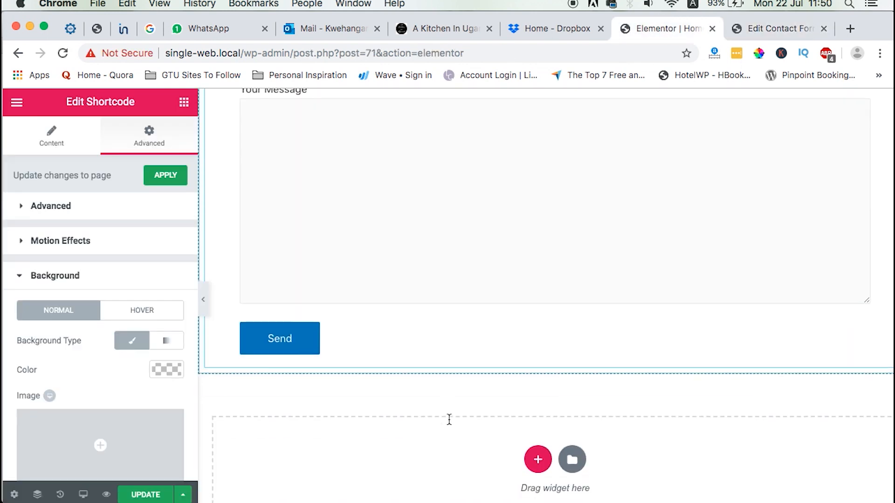
{"action": "scroll", "coordinate": [450, 423], "scroll_direction": "down", "scroll_amount": 3}
{"action": "scroll", "coordinate": [450, 424], "scroll_direction": "up", "scroll_amount": 2}
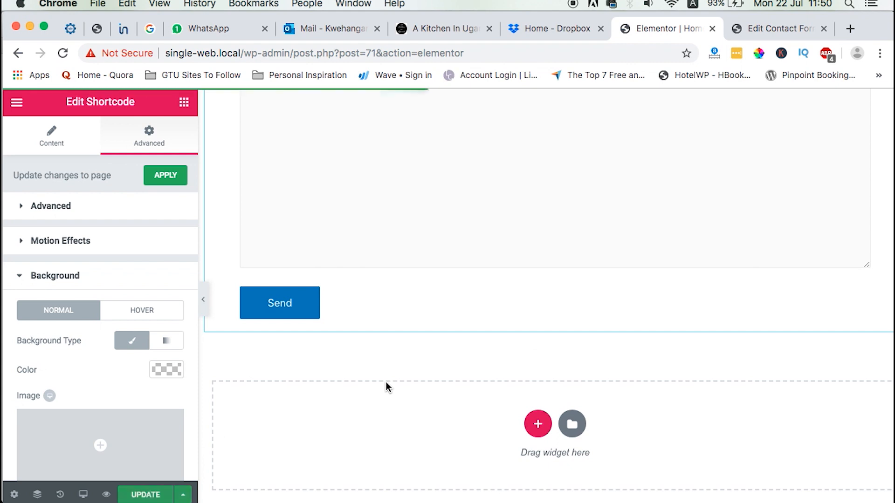
Set the CSS ID of the Services section below the "Your Dream Vacation is Here" banner to "home".
{"action": "scroll", "coordinate": [604, 188], "scroll_direction": "up", "scroll_amount": 20}
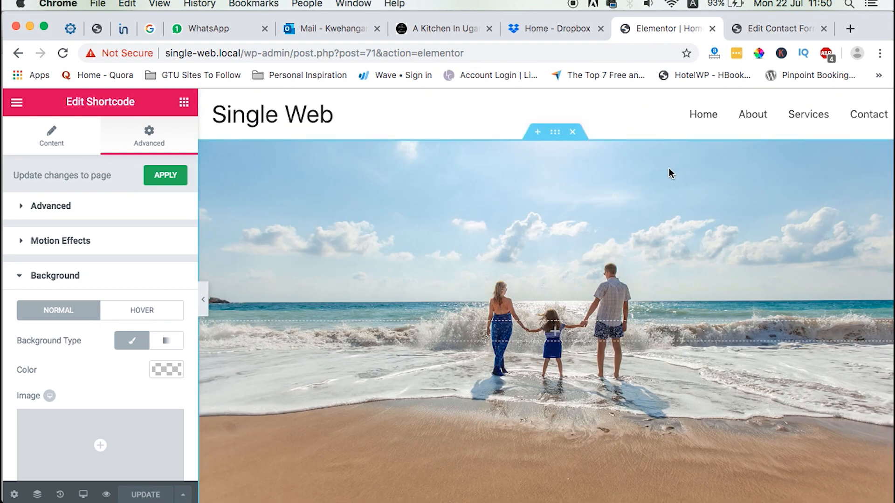
{"action": "scroll", "coordinate": [559, 411], "scroll_direction": "down", "scroll_amount": 5}
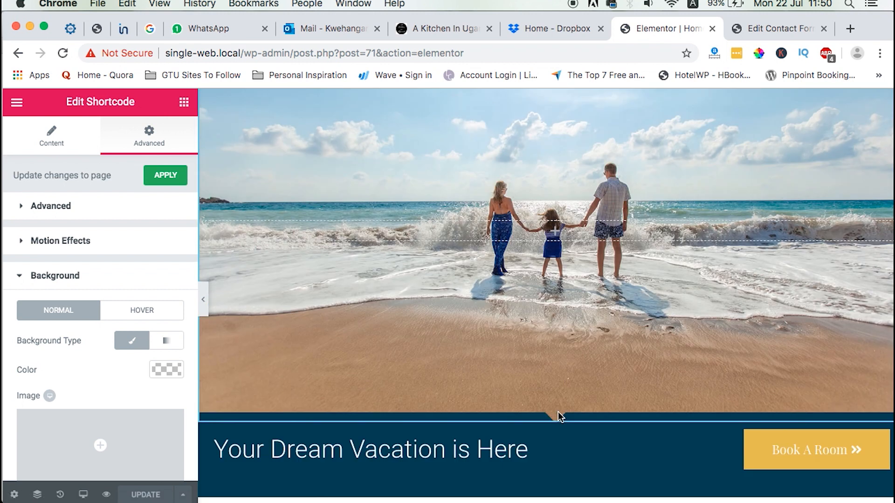
{"action": "scroll", "coordinate": [562, 415], "scroll_direction": "up", "scroll_amount": 5}
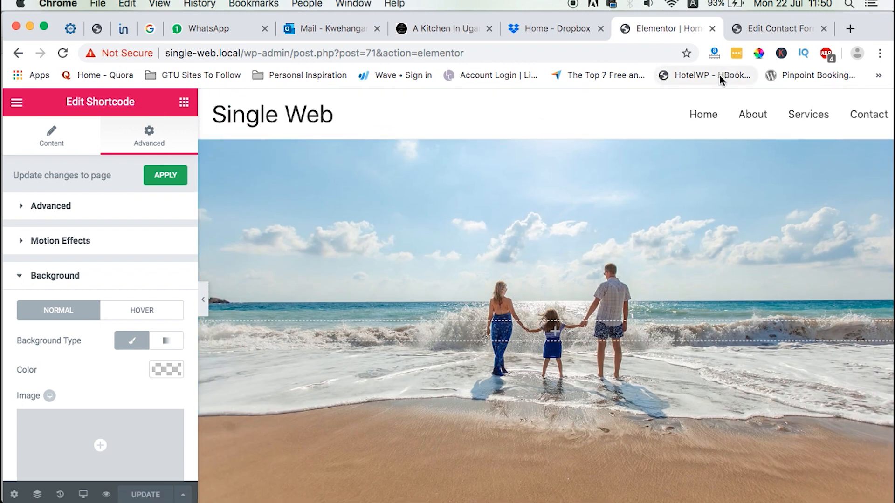
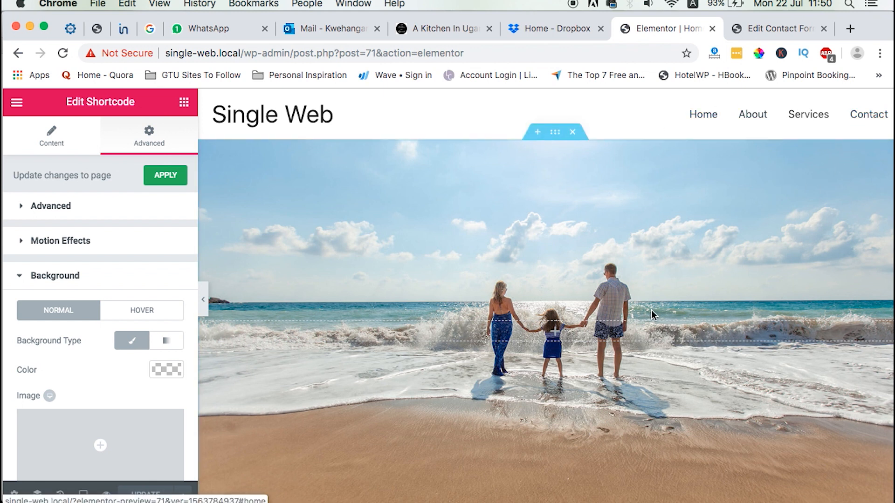
{"action": "scroll", "coordinate": [653, 314], "scroll_direction": "down", "scroll_amount": 9}
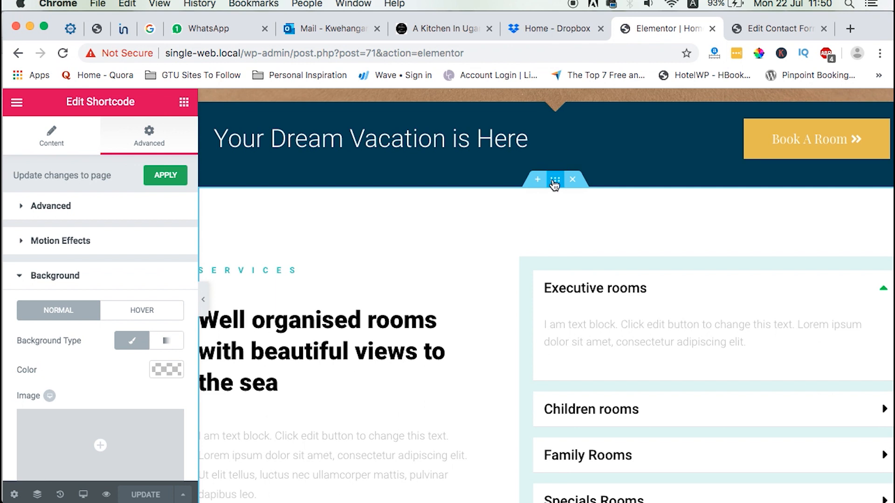
{"action": "left_click", "coordinate": [555, 182]}
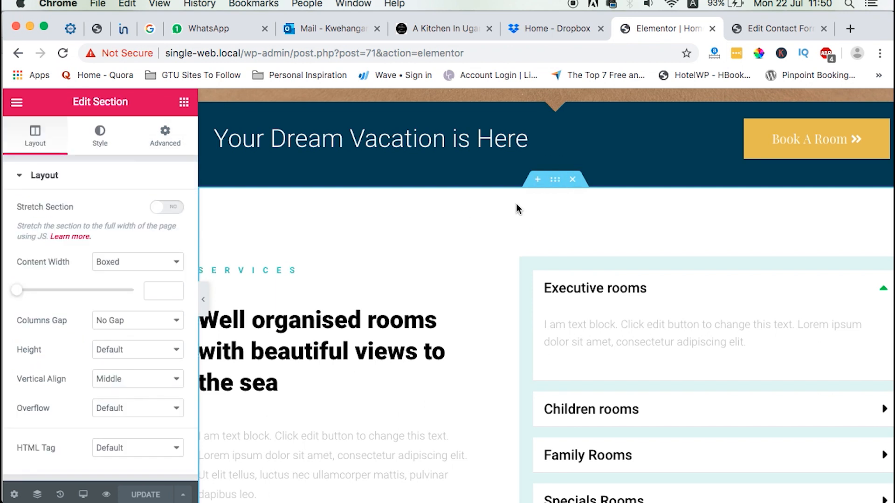
{"action": "left_click", "coordinate": [166, 142]}
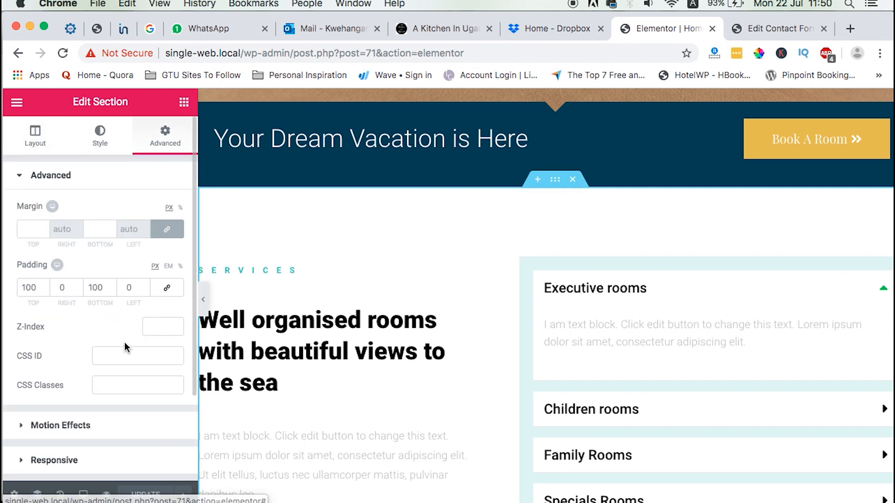
{"action": "left_click", "coordinate": [111, 356]}
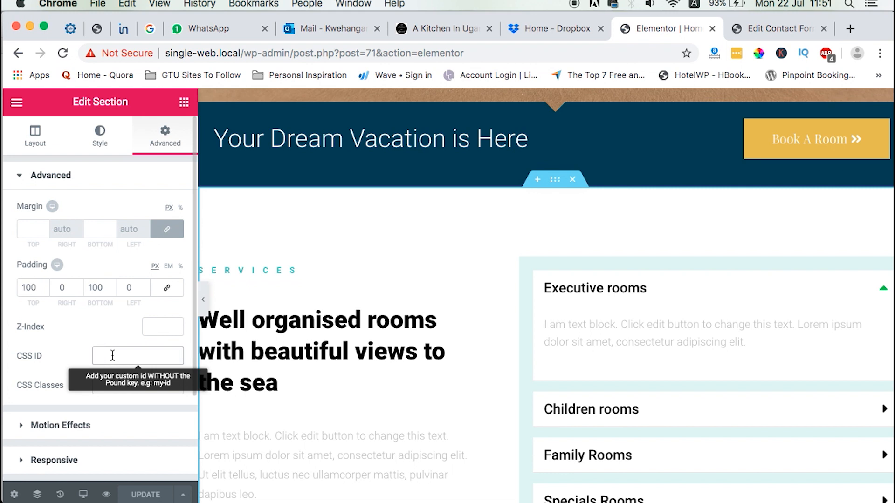
{"action": "type", "text": "home"}
Set the CSS ID of the "Enjoy Some You-Time" section to "about".
{"action": "scroll", "coordinate": [527, 337], "scroll_direction": "down", "scroll_amount": 8}
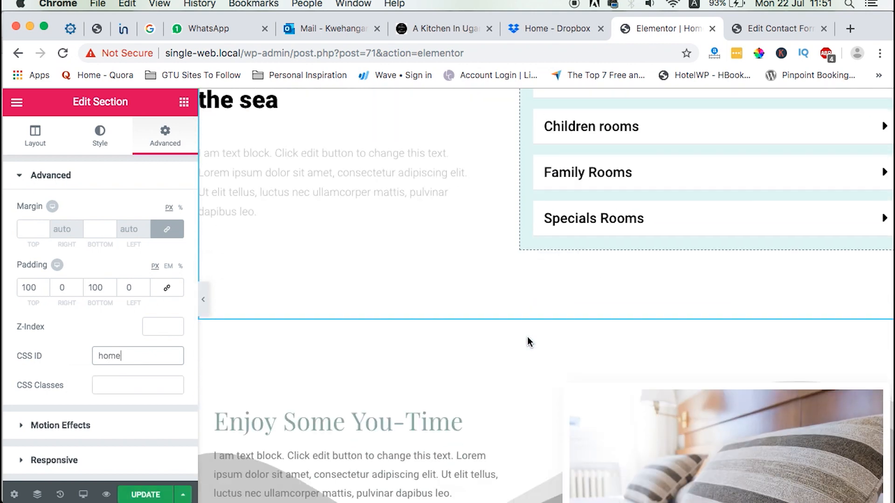
{"action": "scroll", "coordinate": [528, 337], "scroll_direction": "up", "scroll_amount": 12}
{"action": "scroll", "coordinate": [527, 337], "scroll_direction": "up", "scroll_amount": 5}
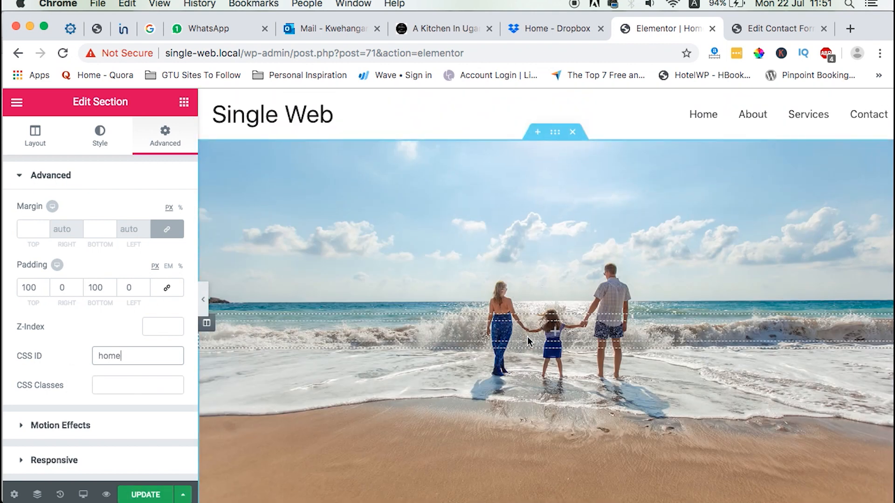
{"action": "scroll", "coordinate": [723, 216], "scroll_direction": "down", "scroll_amount": 10}
{"action": "scroll", "coordinate": [723, 217], "scroll_direction": "down", "scroll_amount": 8}
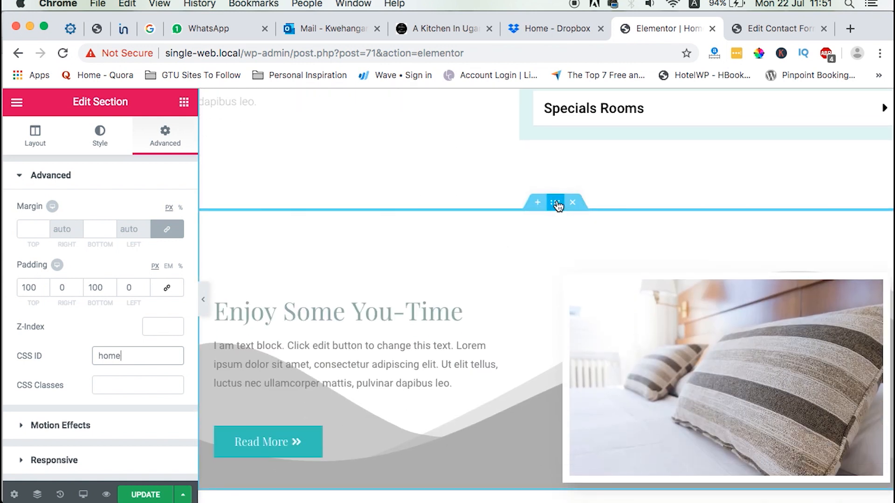
{"action": "left_click", "coordinate": [556, 203]}
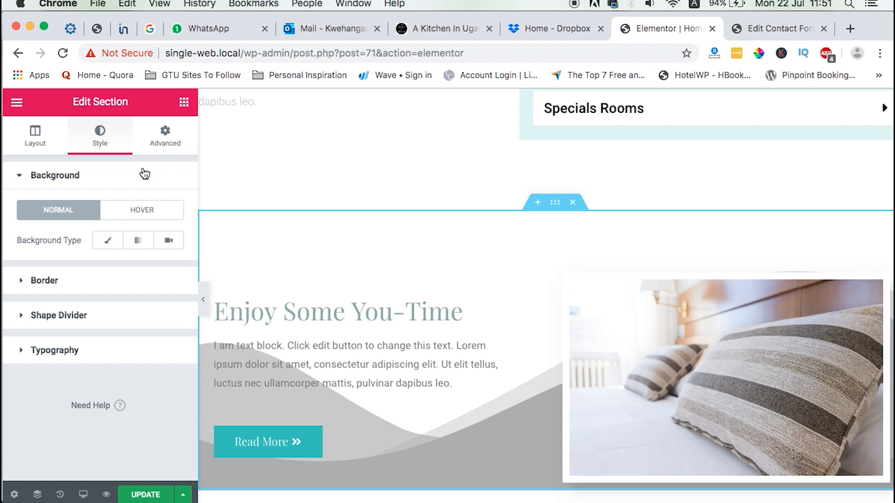
{"action": "left_click", "coordinate": [165, 141]}
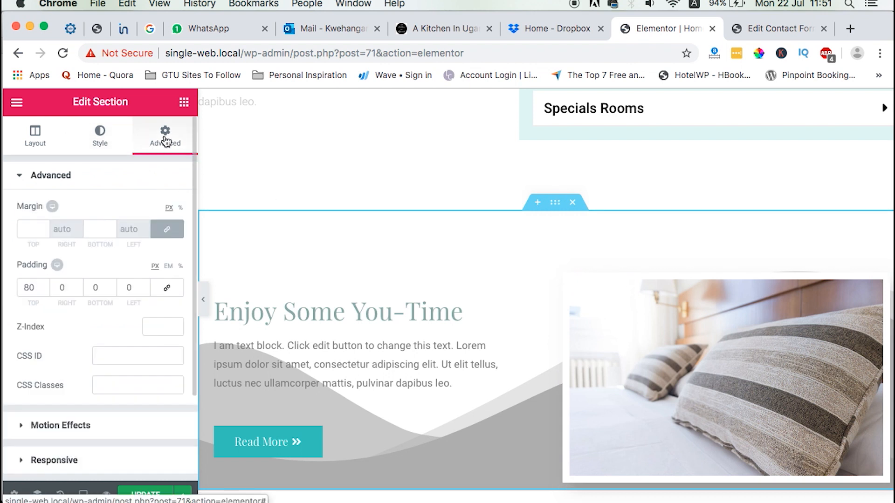
{"action": "left_click", "coordinate": [113, 356]}
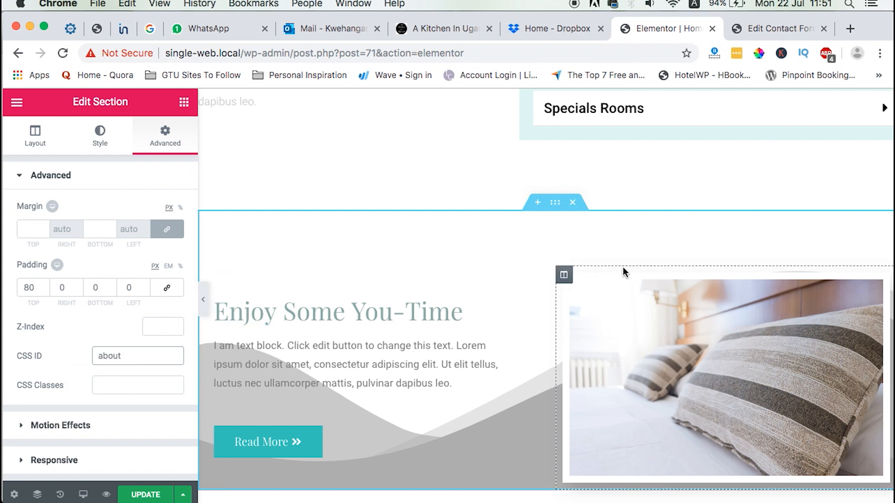
Set the CSS ID of "The Best Experience Ever" video section to "services".
{"action": "scroll", "coordinate": [624, 270], "scroll_direction": "up", "scroll_amount": 4}
{"action": "scroll", "coordinate": [623, 272], "scroll_direction": "up", "scroll_amount": 10}
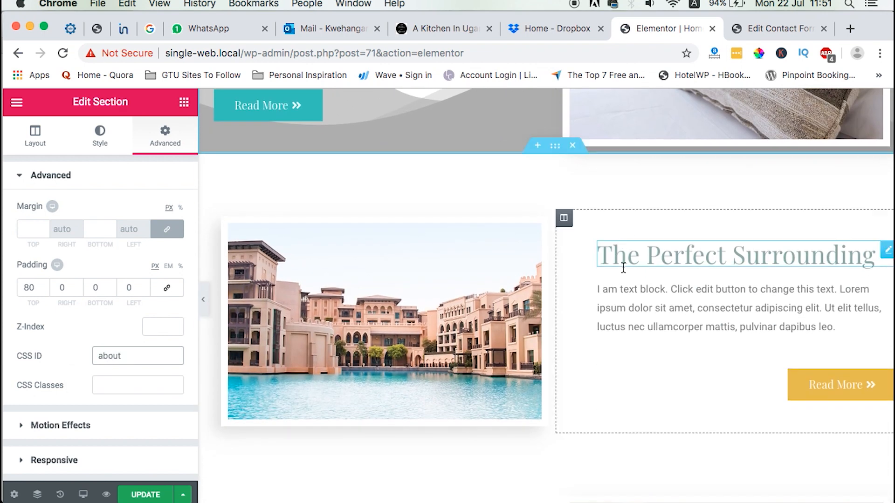
{"action": "scroll", "coordinate": [622, 267], "scroll_direction": "down", "scroll_amount": 10}
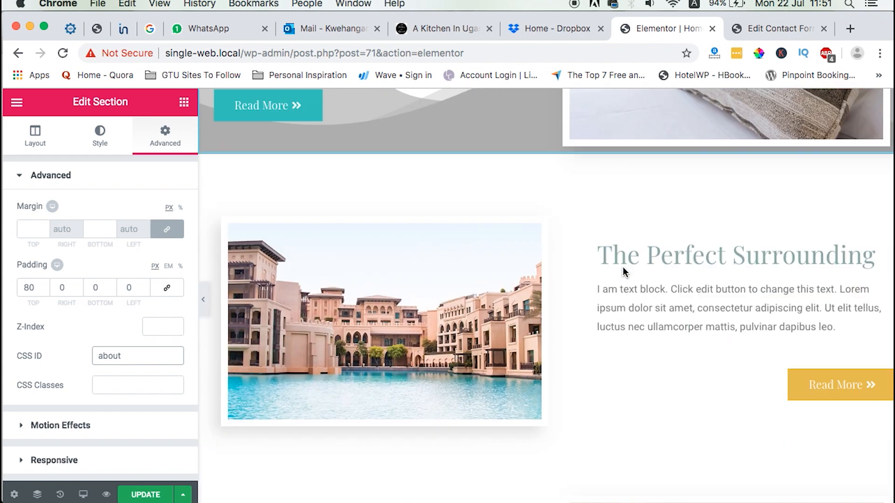
{"action": "scroll", "coordinate": [623, 267], "scroll_direction": "down", "scroll_amount": 6}
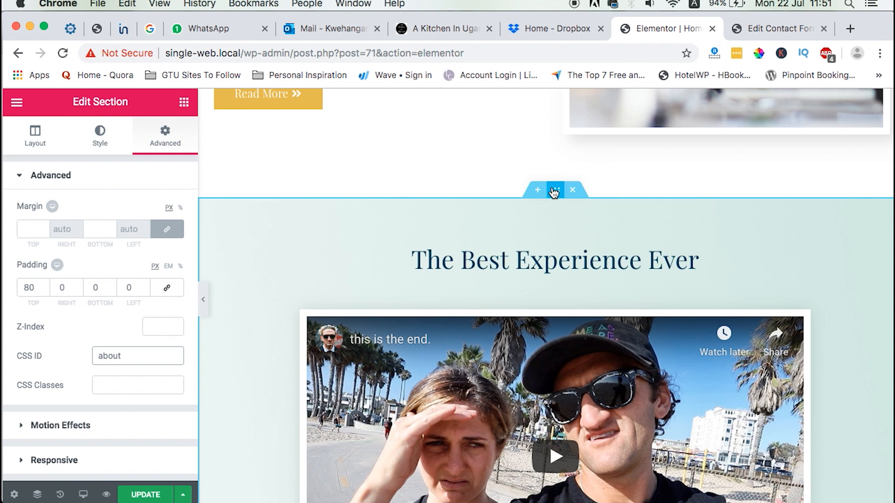
{"action": "left_click", "coordinate": [553, 191]}
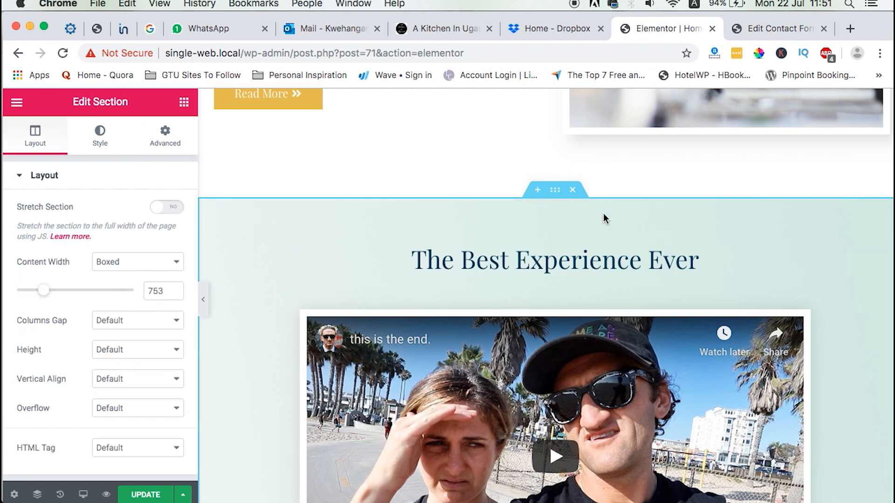
{"action": "left_click", "coordinate": [159, 132]}
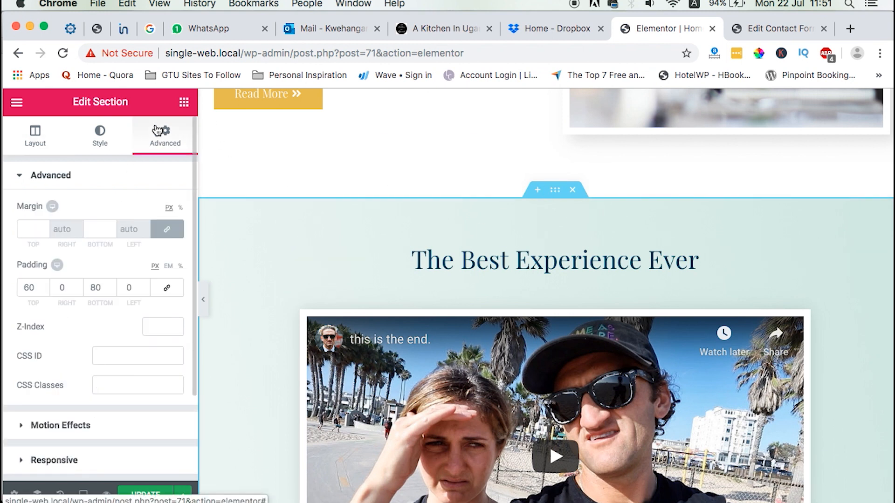
{"action": "left_click", "coordinate": [106, 356]}
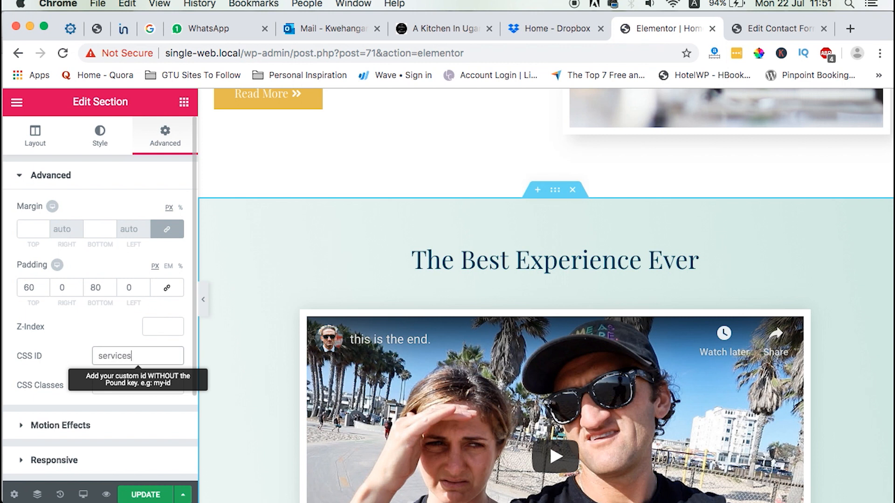
Set the CSS ID of the Contact Us form section to "contact" and update the page.
{"action": "scroll", "coordinate": [400, 306], "scroll_direction": "up", "scroll_amount": 20}
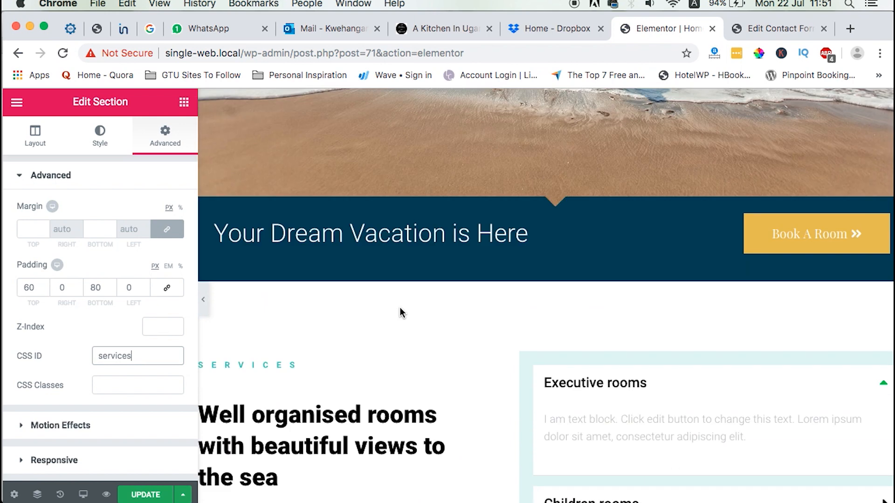
{"action": "scroll", "coordinate": [681, 244], "scroll_direction": "down", "scroll_amount": 10}
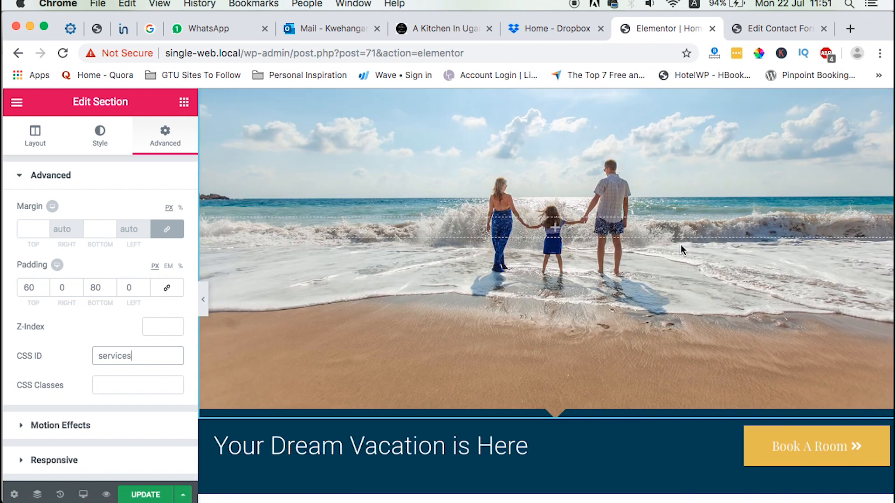
{"action": "scroll", "coordinate": [681, 244], "scroll_direction": "down", "scroll_amount": 15}
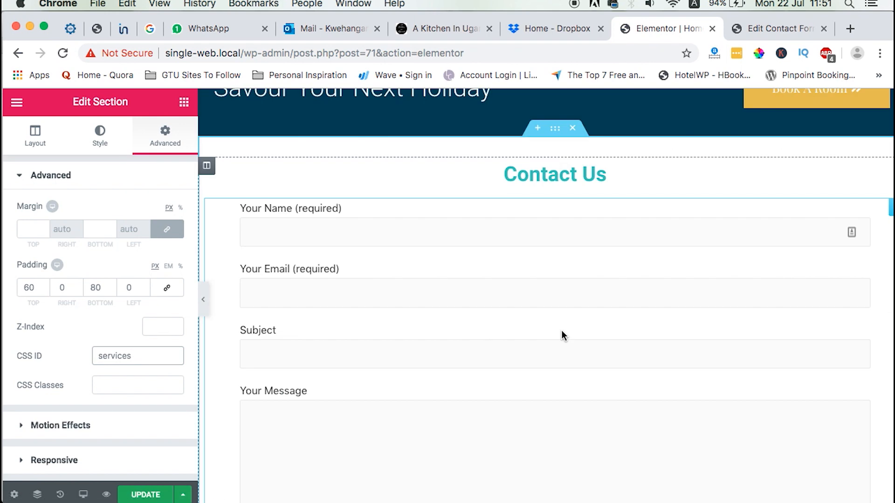
{"action": "scroll", "coordinate": [561, 332], "scroll_direction": "up", "scroll_amount": 2}
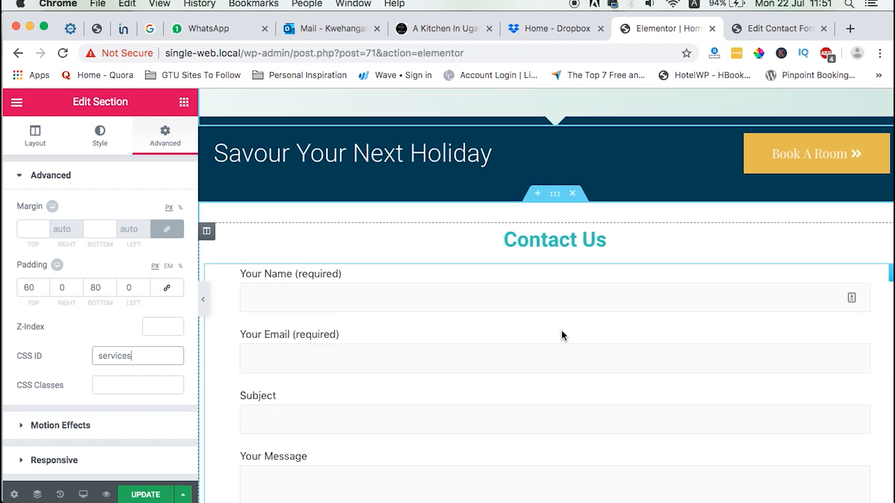
{"action": "left_click", "coordinate": [553, 195]}
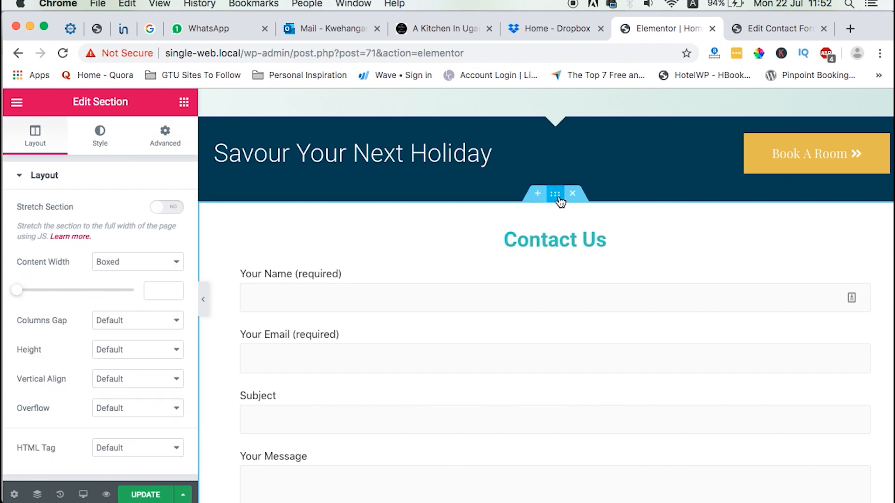
{"action": "left_click", "coordinate": [182, 149]}
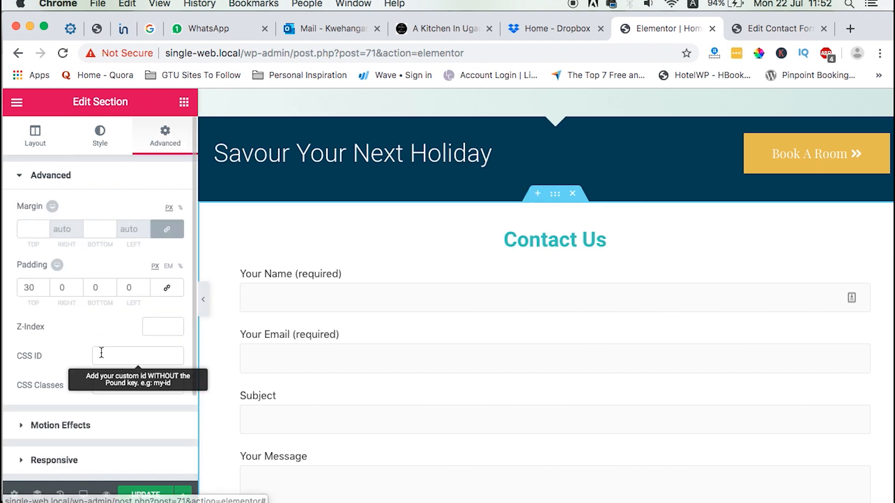
{"action": "left_click", "coordinate": [121, 357]}
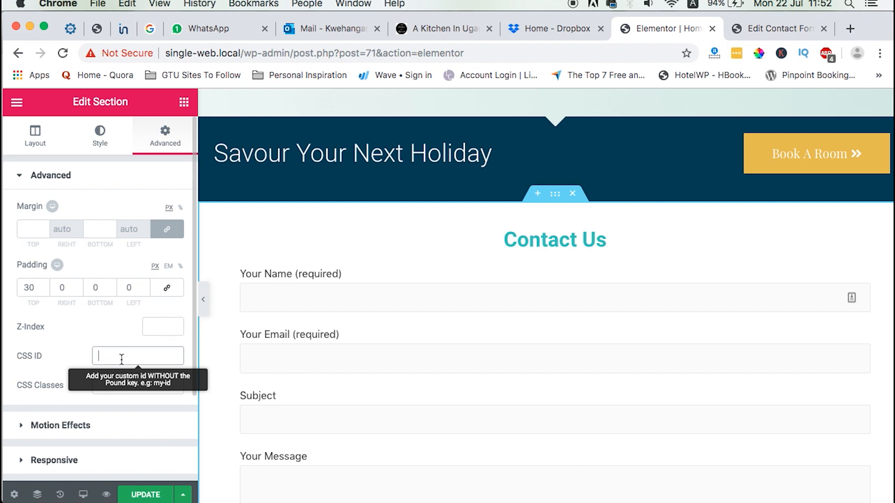
{"action": "type", "text": "contact"}
{"action": "scroll", "coordinate": [476, 254], "scroll_direction": "up", "scroll_amount": 10}
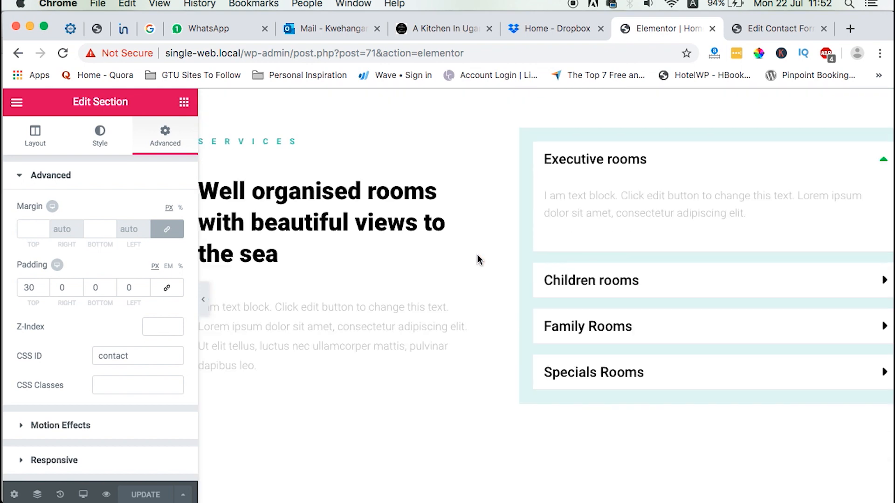
{"action": "scroll", "coordinate": [477, 253], "scroll_direction": "up", "scroll_amount": 10}
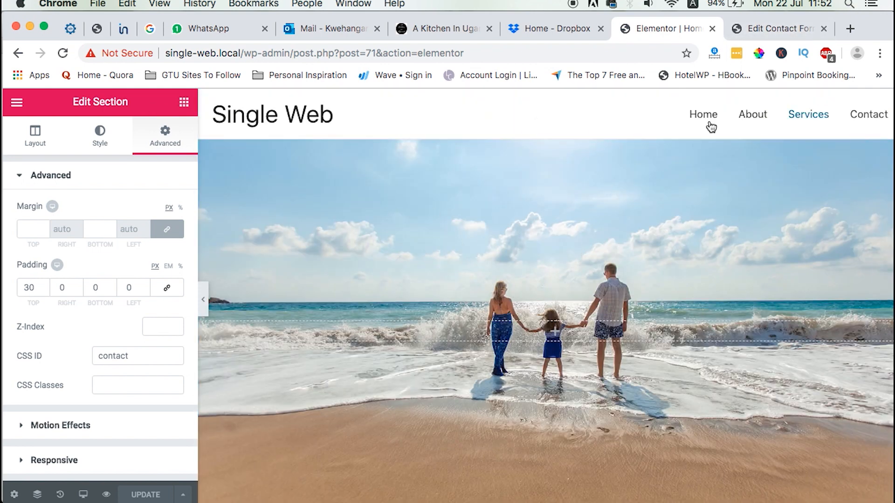
Visit the live site from the WordPress dashboard and test the Services and Contact links in its header menu.
{"action": "scroll", "coordinate": [472, 369], "scroll_direction": "down", "scroll_amount": 2}
{"action": "key", "text": "ctrl+Tab"}
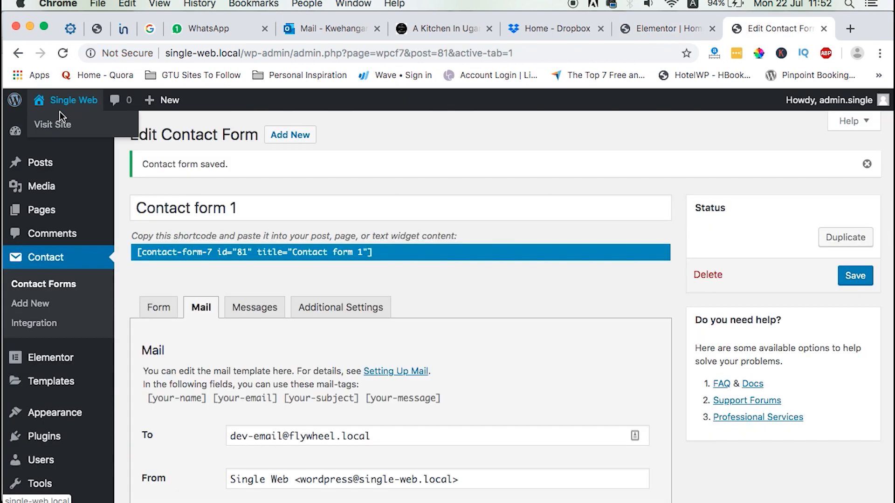
{"action": "left_click", "coordinate": [57, 127]}
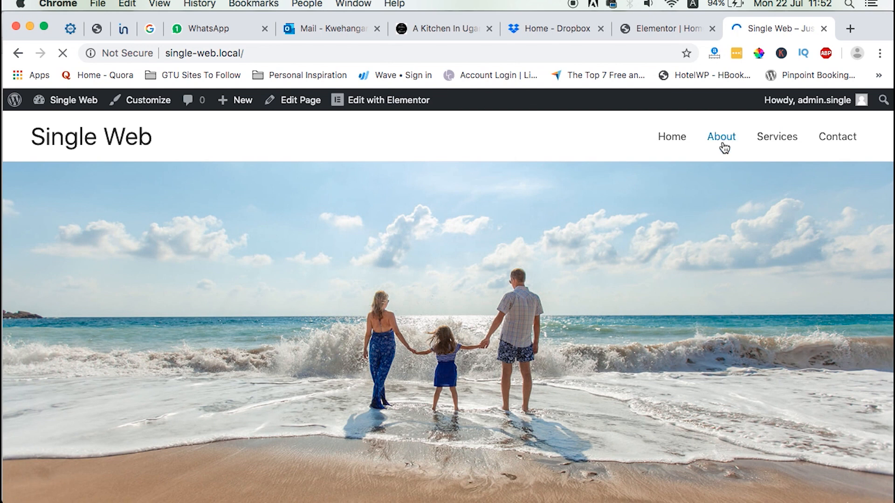
{"action": "scroll", "coordinate": [725, 148], "scroll_direction": "down", "scroll_amount": 10}
{"action": "left_click", "coordinate": [787, 136]}
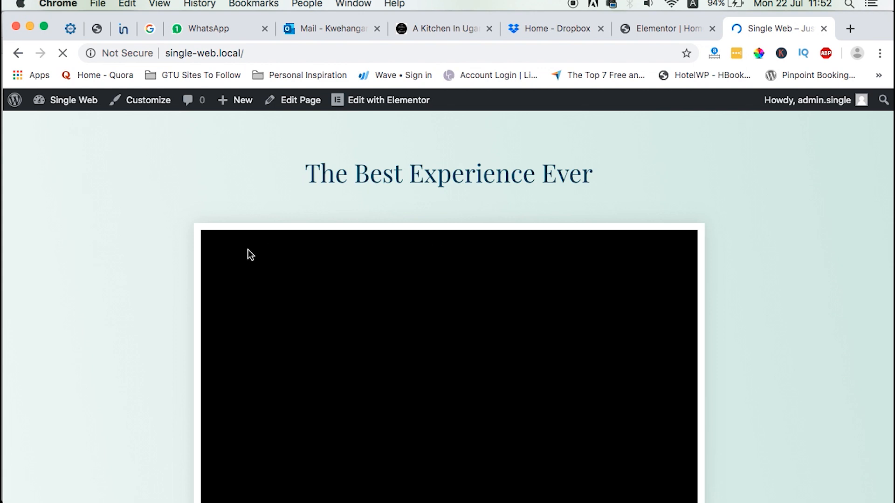
{"action": "scroll", "coordinate": [651, 265], "scroll_direction": "up", "scroll_amount": 20}
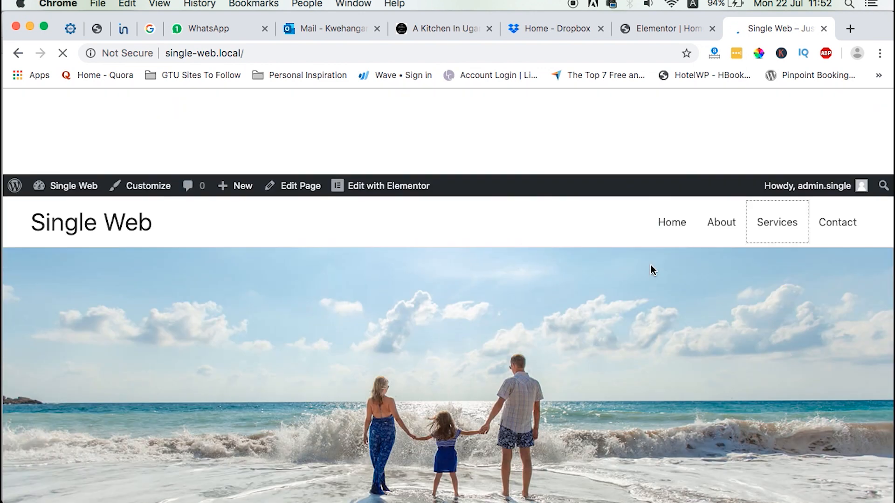
{"action": "left_click", "coordinate": [837, 137]}
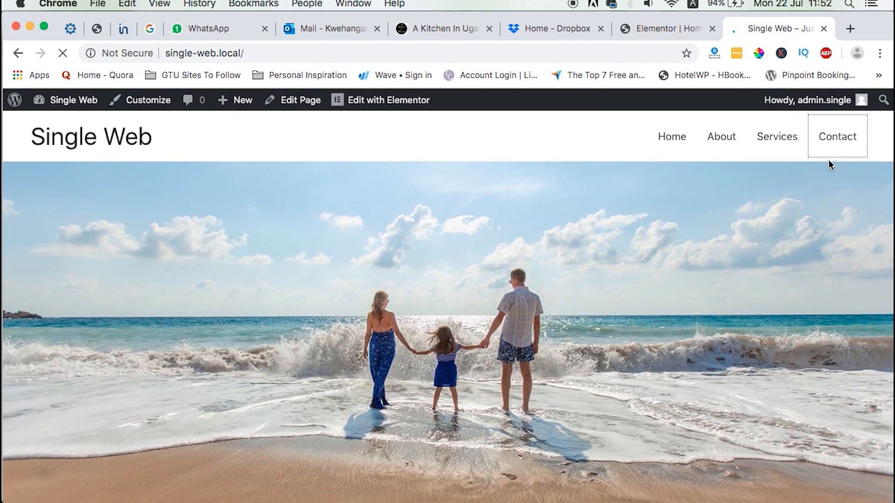
{"action": "left_click", "coordinate": [833, 142]}
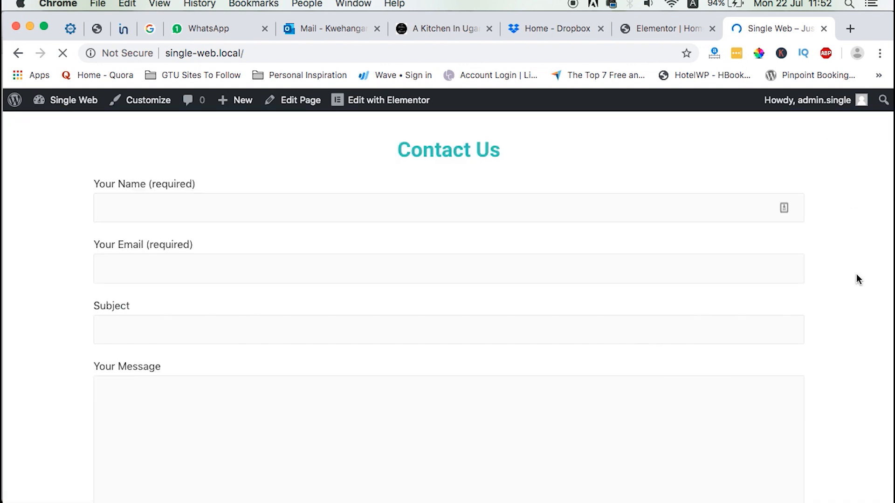
Check the live Contact Us form's name and message fields and its Send button, and return to the page's beginning.
{"action": "left_click", "coordinate": [187, 183]}
{"action": "left_click", "coordinate": [208, 386]}
{"action": "scroll", "coordinate": [209, 402], "scroll_direction": "down", "scroll_amount": 5}
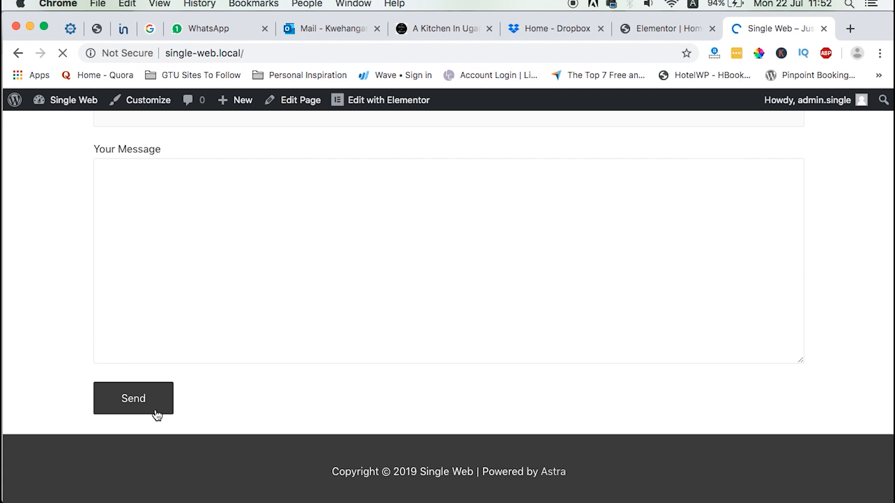
{"action": "scroll", "coordinate": [446, 259], "scroll_direction": "up", "scroll_amount": 15}
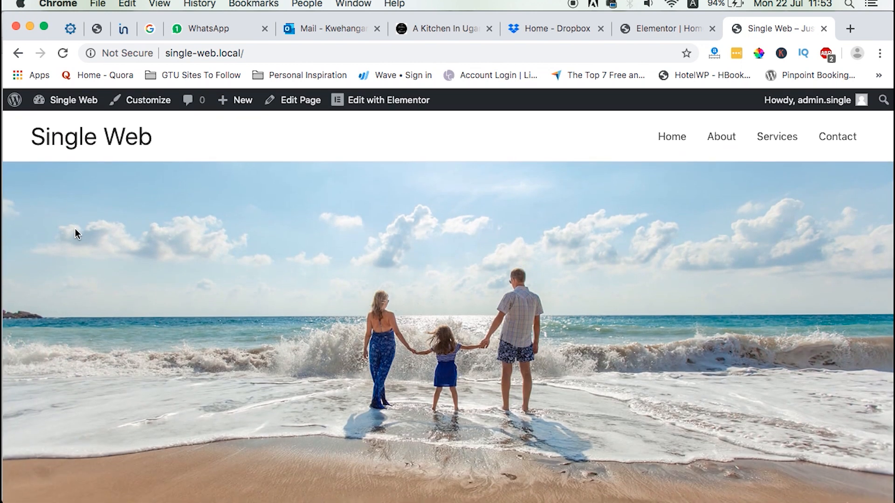
Exit the Elementor editor to the WordPress dashboard and open the theme customizer.
{"action": "left_click", "coordinate": [670, 32]}
{"action": "left_click", "coordinate": [16, 101]}
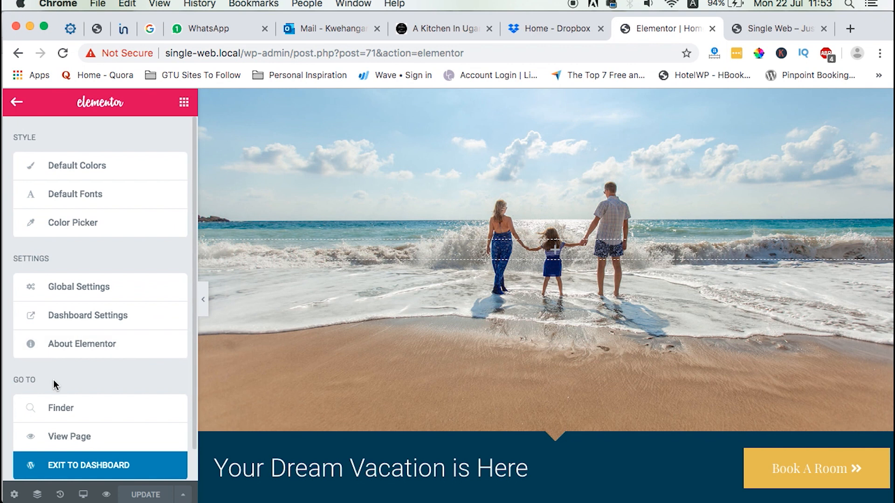
{"action": "left_click", "coordinate": [68, 465]}
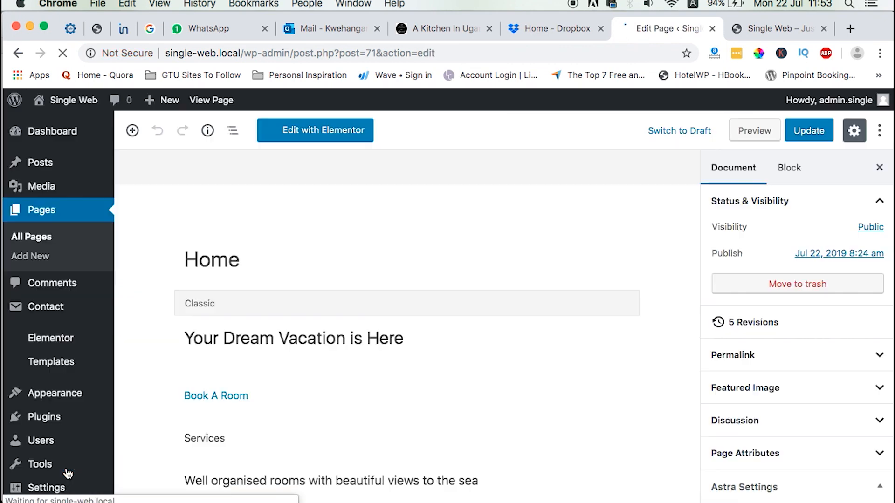
{"action": "scroll", "coordinate": [67, 378], "scroll_direction": "down", "scroll_amount": 1}
{"action": "mouse_move", "coordinate": [65, 372]}
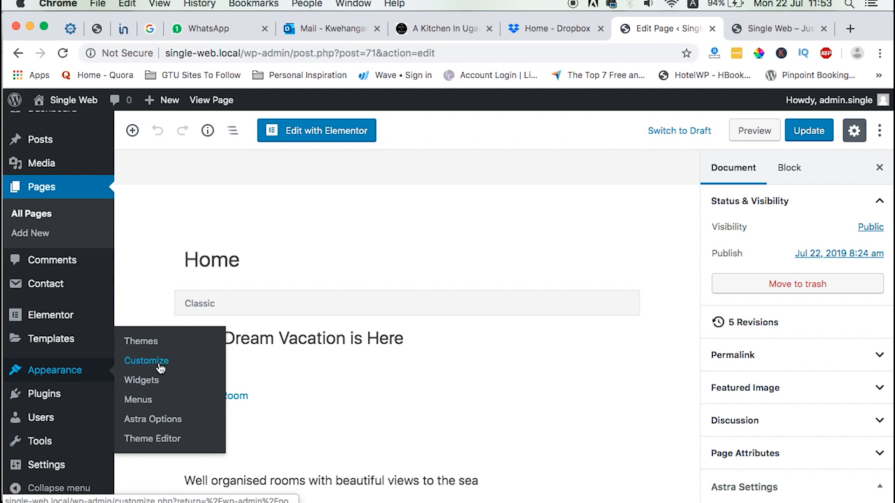
{"action": "left_click", "coordinate": [161, 368]}
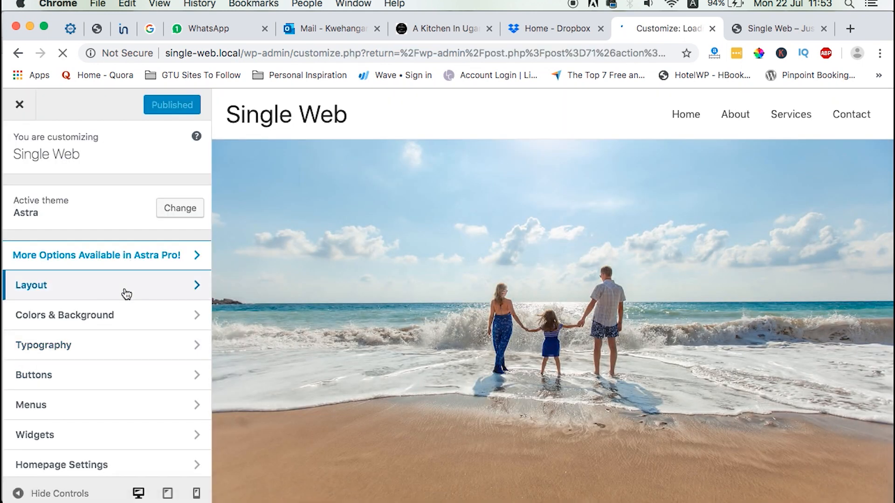
Look through the Primary Header layout settings, including the menu and mobile header options, and return to the header settings.
{"action": "left_click", "coordinate": [126, 293]}
{"action": "left_click", "coordinate": [104, 200]}
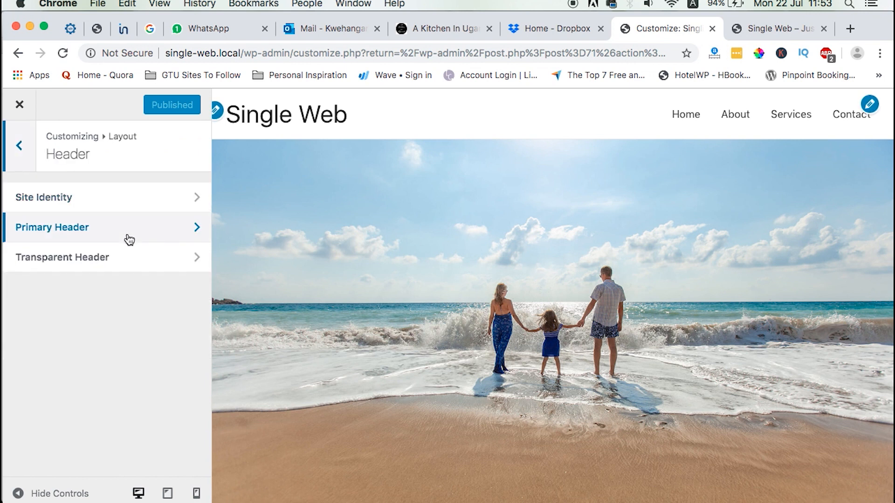
{"action": "left_click", "coordinate": [129, 238]}
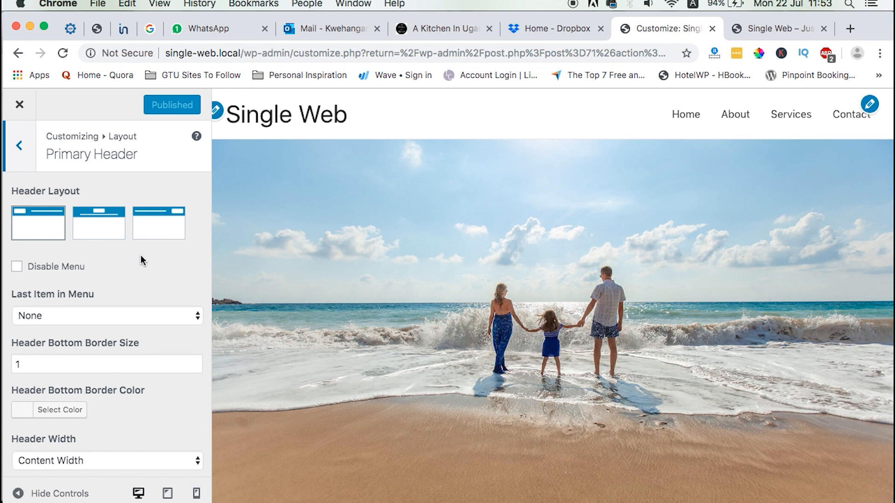
{"action": "scroll", "coordinate": [137, 228], "scroll_direction": "down", "scroll_amount": 1}
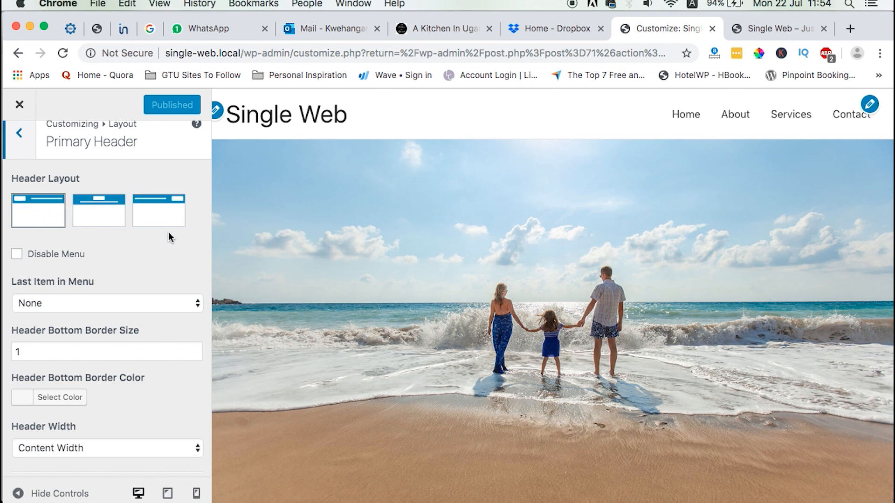
{"action": "scroll", "coordinate": [154, 275], "scroll_direction": "down", "scroll_amount": 12}
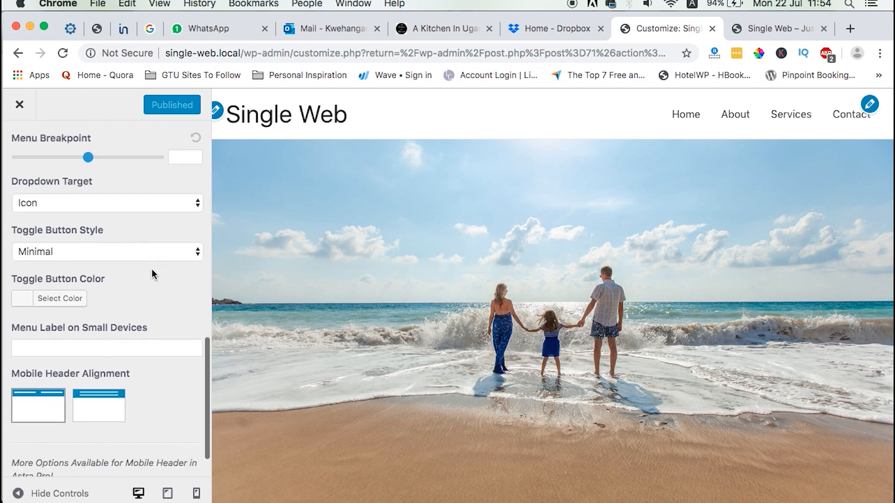
{"action": "scroll", "coordinate": [154, 275], "scroll_direction": "up", "scroll_amount": 12}
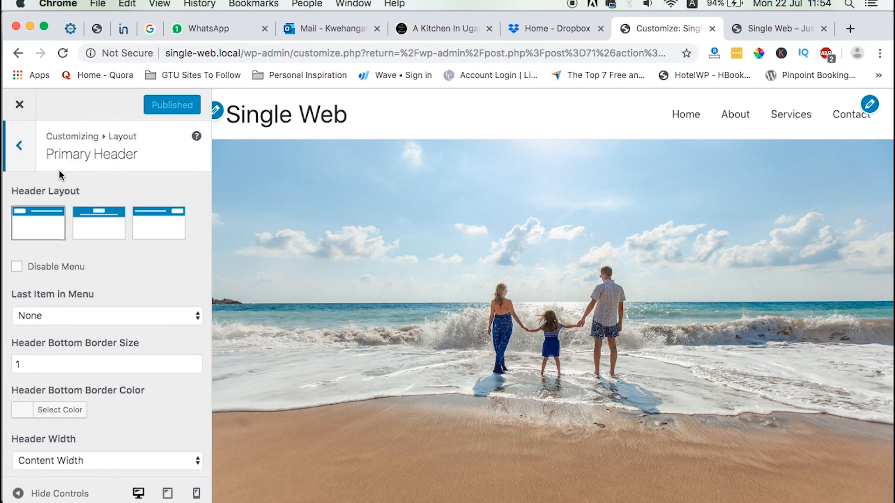
{"action": "left_click", "coordinate": [20, 149]}
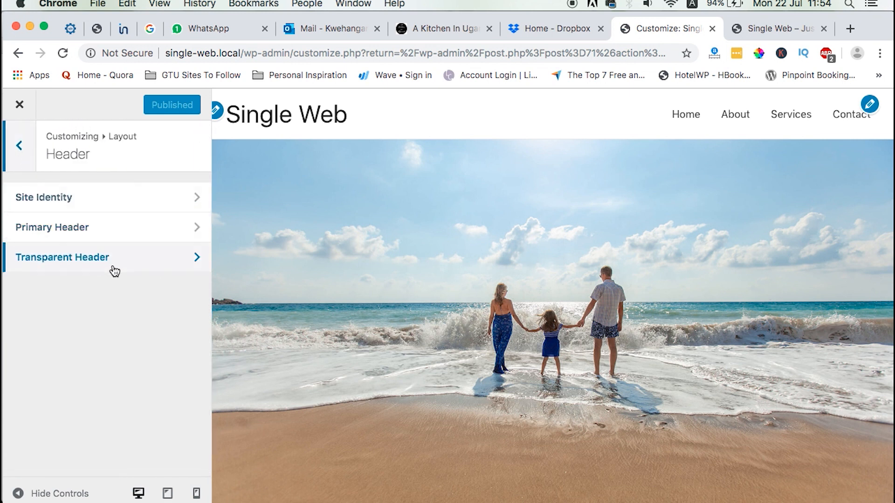
Upload the Digital Eye image from the Desktop as the site logo without cropping it, and set the logo width to 65.
{"action": "left_click", "coordinate": [46, 199]}
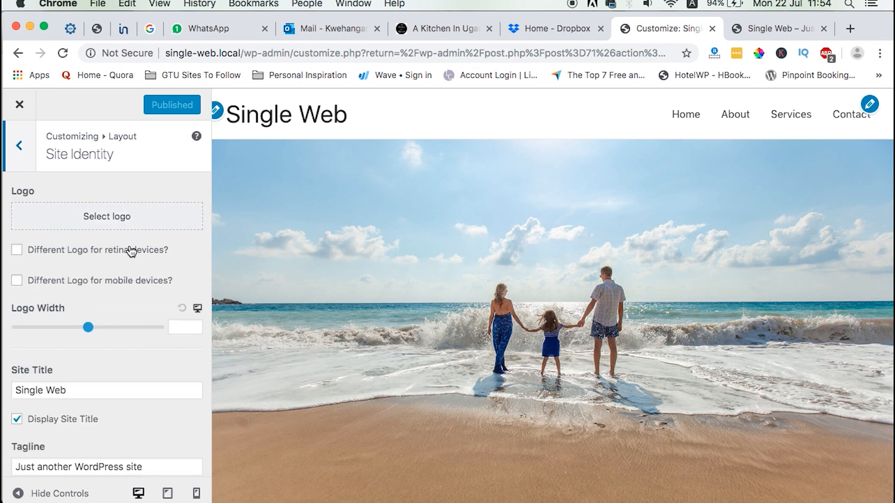
{"action": "left_click", "coordinate": [107, 219]}
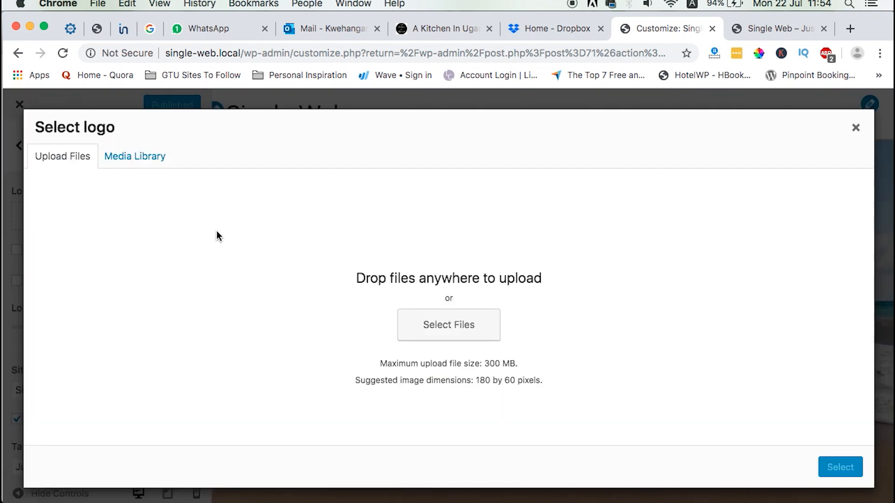
{"action": "left_click", "coordinate": [429, 325]}
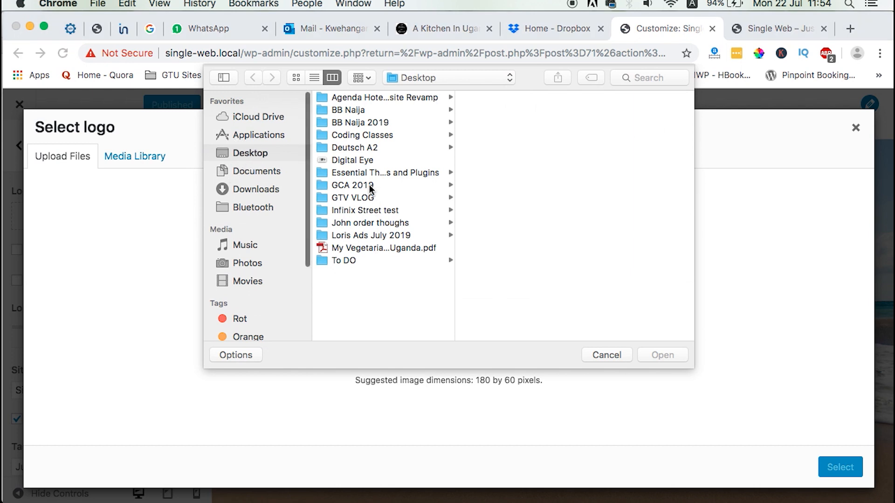
{"action": "left_click", "coordinate": [354, 163]}
{"action": "left_click", "coordinate": [663, 356]}
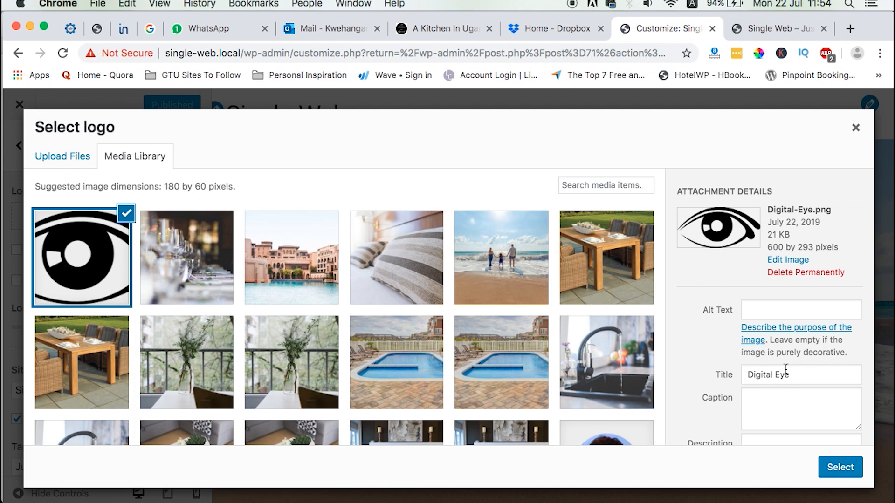
{"action": "left_click", "coordinate": [840, 468]}
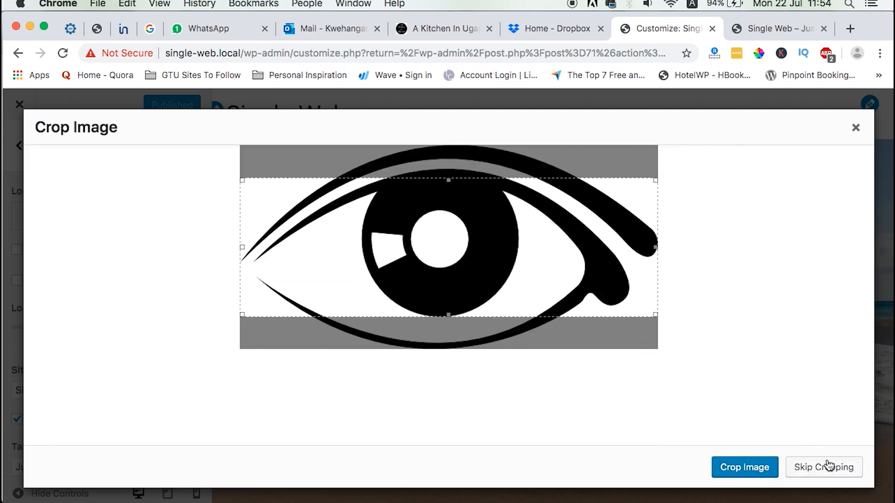
{"action": "left_click", "coordinate": [824, 470]}
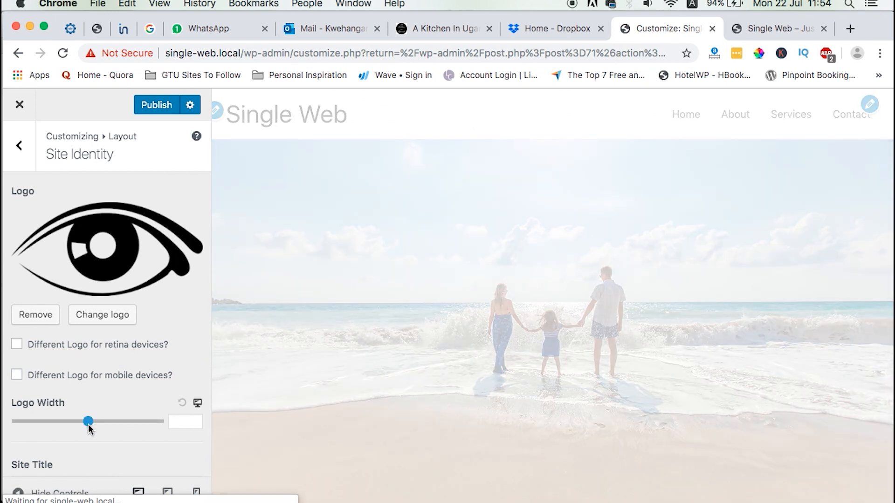
{"action": "left_click_drag", "start_coordinate": [89, 423], "coordinate": [32, 424]}
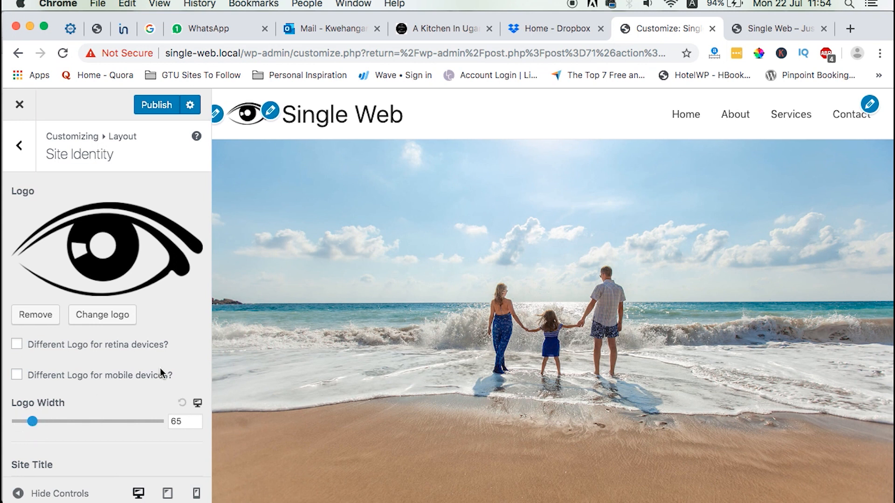
Change the site title to "Vacation Homes".
{"action": "scroll", "coordinate": [161, 371], "scroll_direction": "down", "scroll_amount": 5}
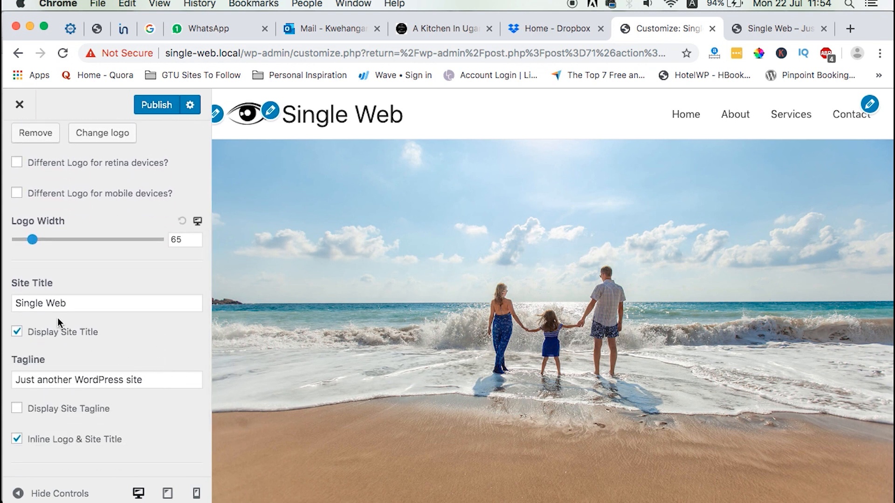
{"action": "triple_click", "coordinate": [45, 300]}
{"action": "type", "text": "Vac"}
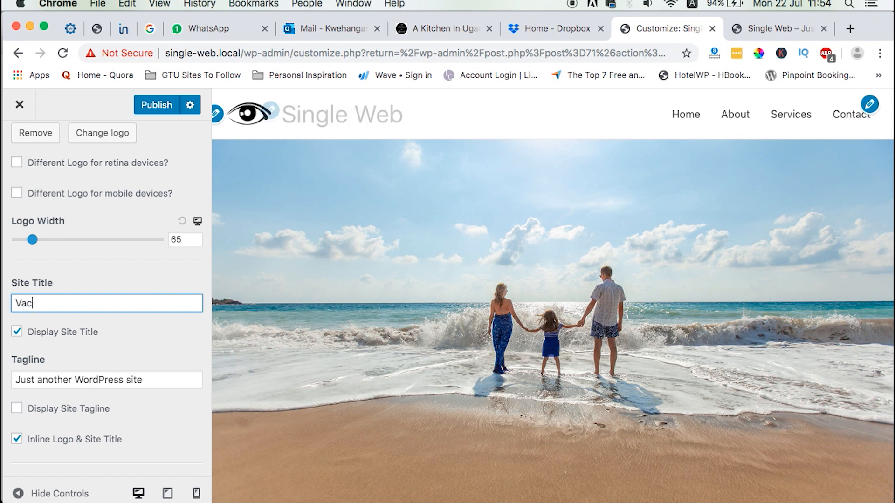
{"action": "type", "text": "ations"}
{"action": "key", "text": "BackSpace"}
{"action": "type", "text": "Homes"}
Set the site tagline to "The Best Fancy Homes Around" and publish the site identity changes.
{"action": "key", "text": "Tab"}
{"action": "type", "text": "Fa"}
{"action": "key", "text": "BackSpace"}
{"action": "key", "text": "BackSpace"}
{"action": "type", "text": "The "}
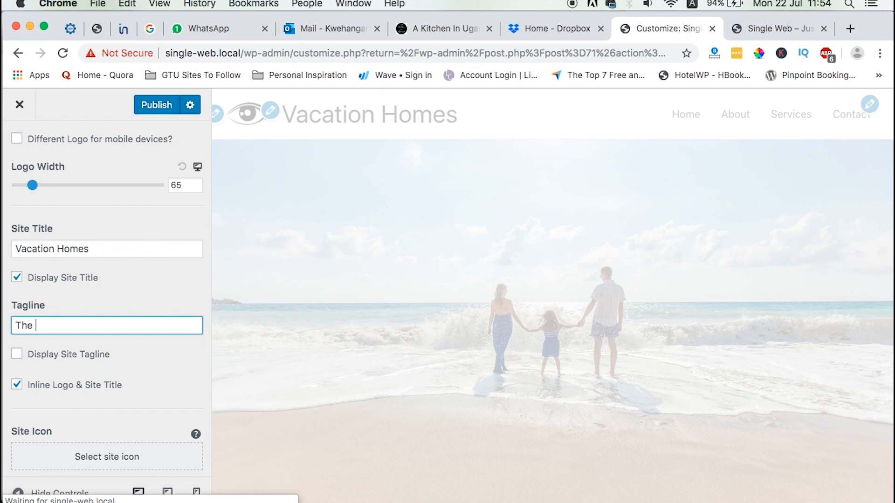
{"action": "type", "text": "Best "}
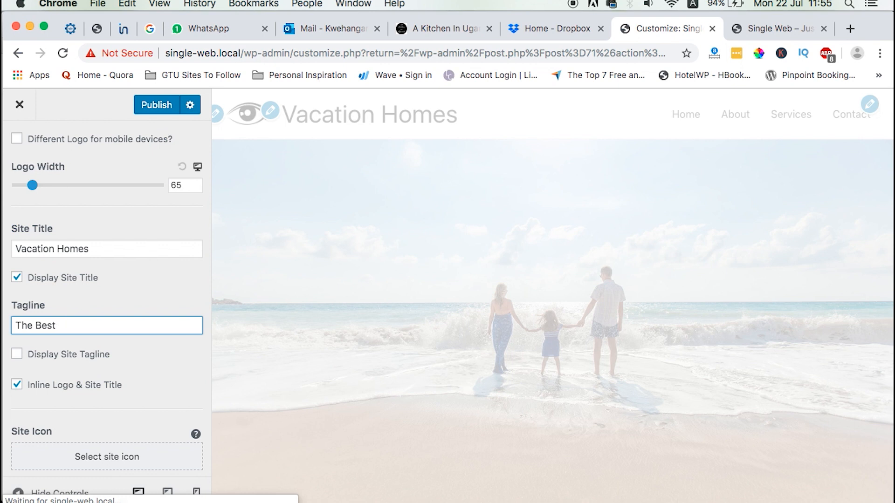
{"action": "type", "text": "Fancy"}
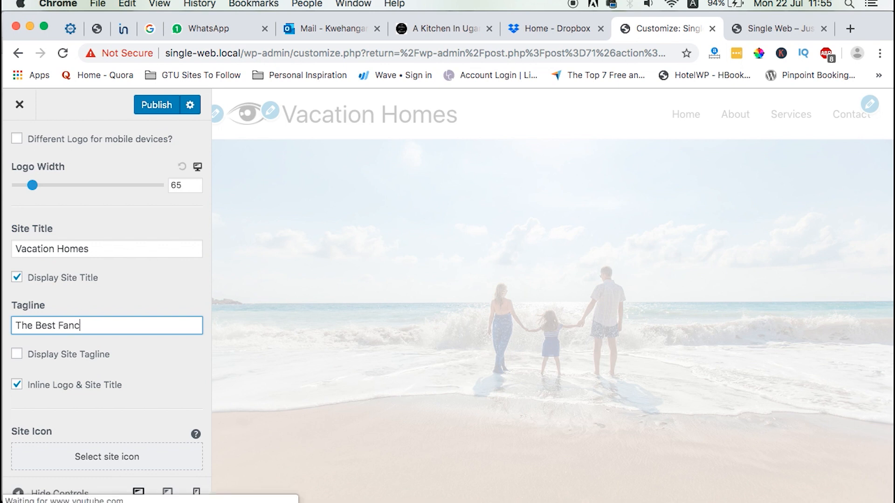
{"action": "type", "text": " Homes Around"}
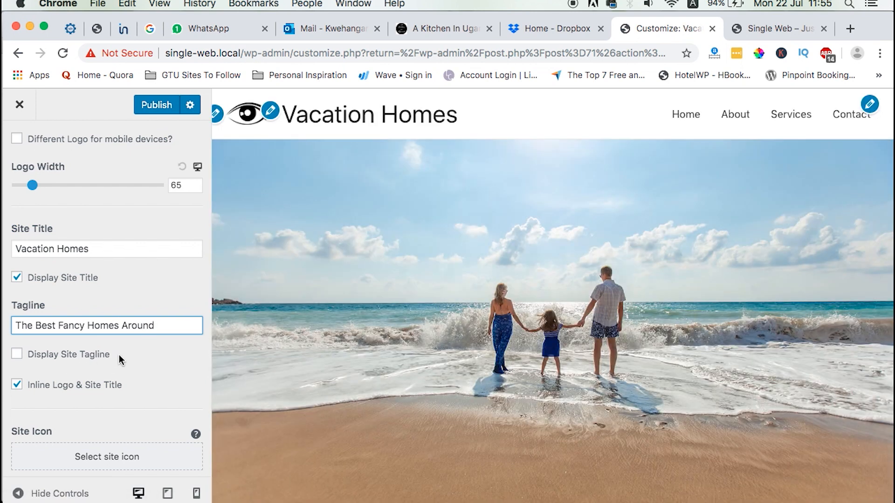
{"action": "scroll", "coordinate": [124, 410], "scroll_direction": "down", "scroll_amount": 1}
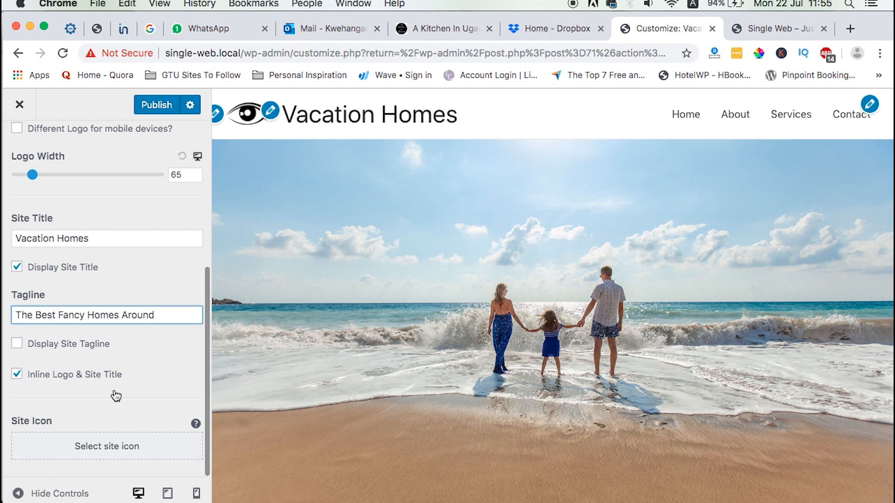
{"action": "scroll", "coordinate": [114, 395], "scroll_direction": "up", "scroll_amount": 5}
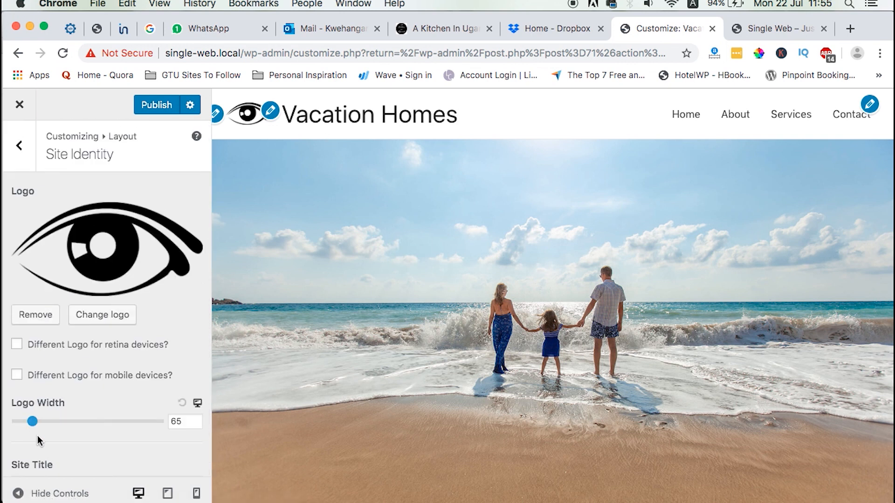
{"action": "left_click", "coordinate": [142, 104]}
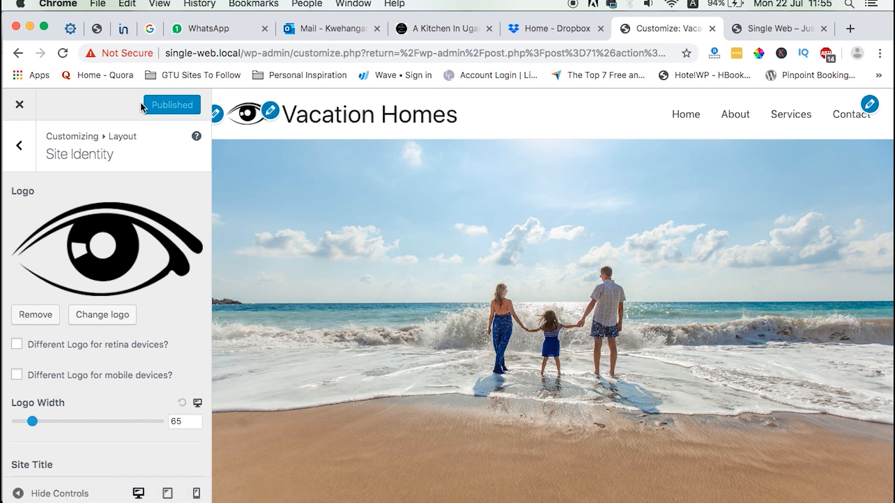
Set the body and content font family in the theme's base typography to Advent Pro.
{"action": "left_click", "coordinate": [20, 148]}
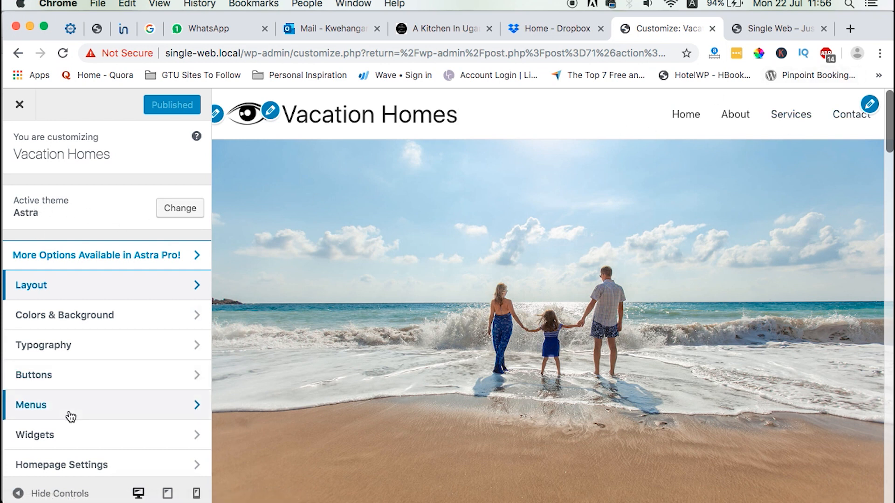
{"action": "left_click", "coordinate": [41, 346]}
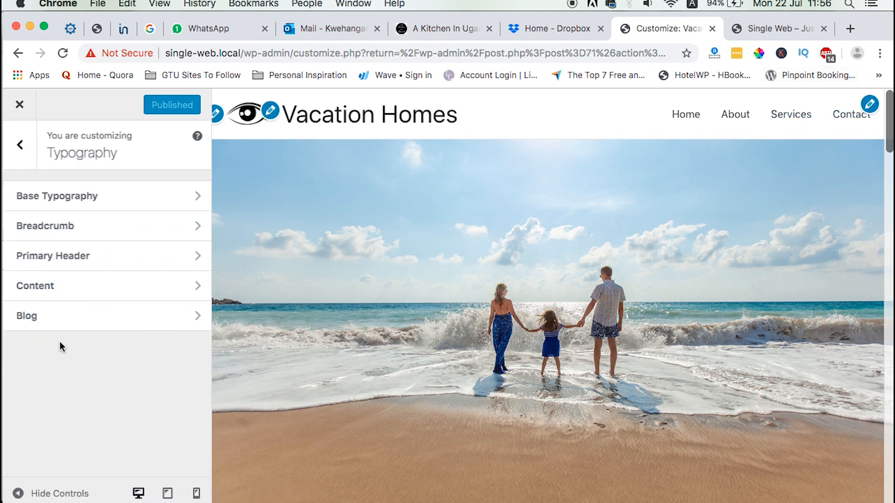
{"action": "left_click", "coordinate": [100, 199]}
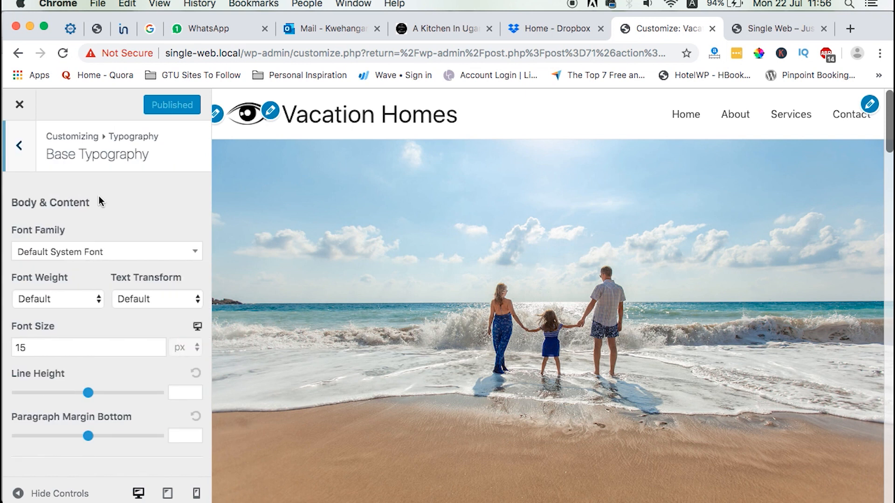
{"action": "left_click", "coordinate": [108, 253]}
{"action": "scroll", "coordinate": [76, 376], "scroll_direction": "down", "scroll_amount": 1}
{"action": "scroll", "coordinate": [76, 376], "scroll_direction": "down", "scroll_amount": 8}
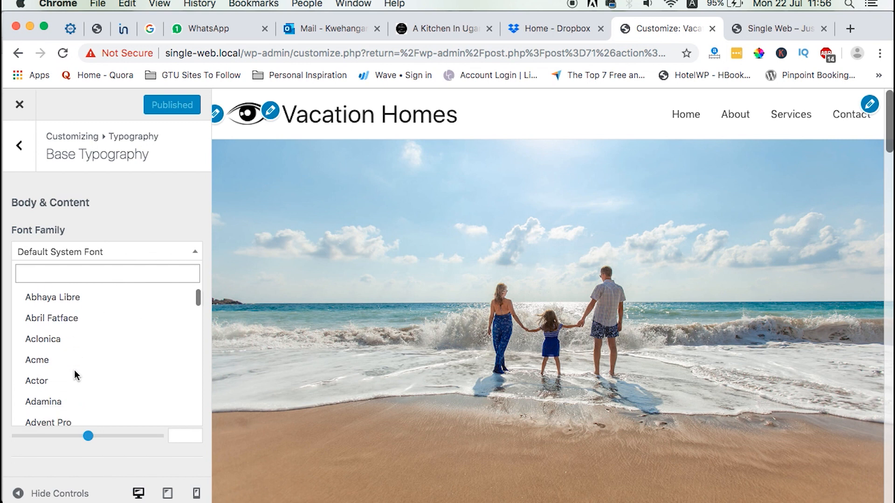
{"action": "scroll", "coordinate": [76, 376], "scroll_direction": "down", "scroll_amount": 3}
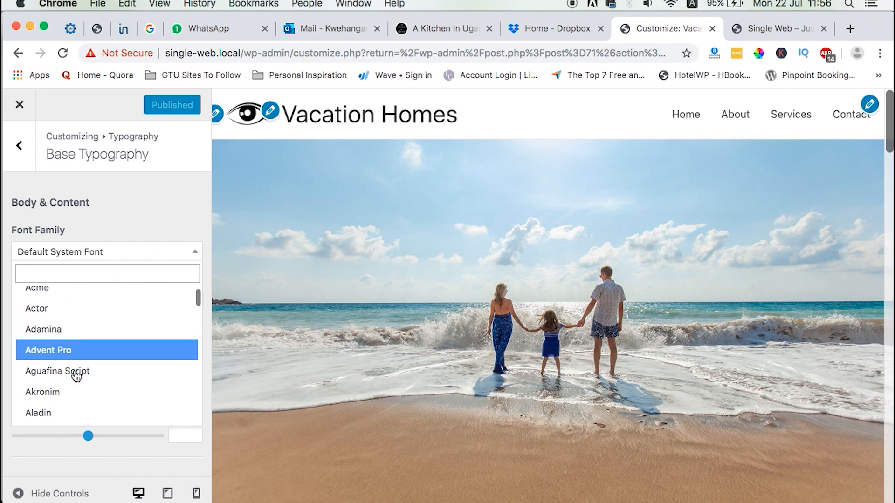
{"action": "left_click", "coordinate": [70, 350]}
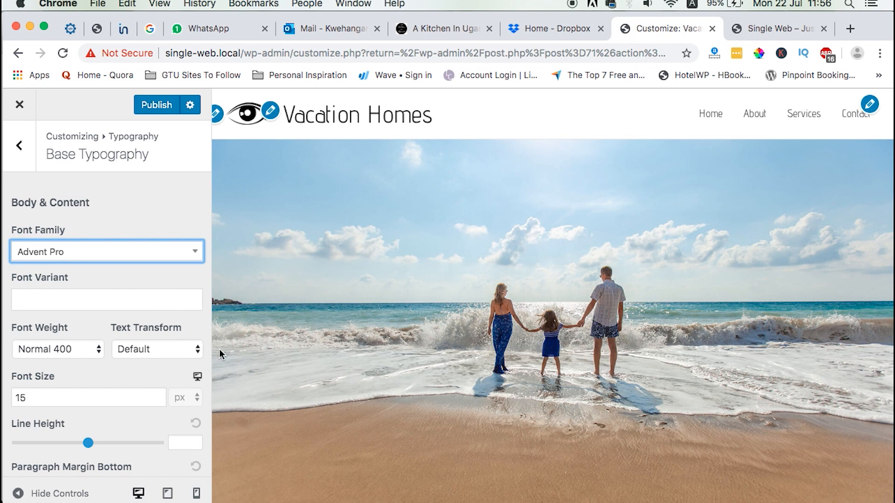
Examine the remaining base typography options, including text transform and headings, and check the font across the page preview.
{"action": "scroll", "coordinate": [116, 380], "scroll_direction": "down", "scroll_amount": 3}
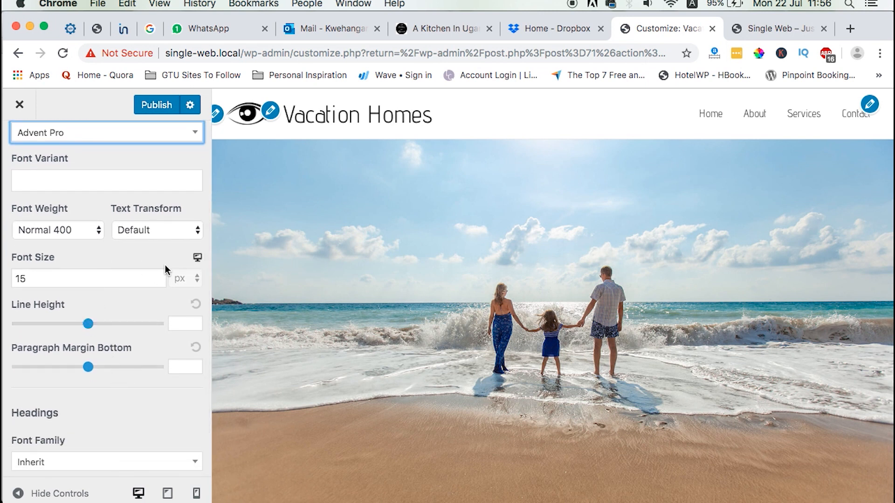
{"action": "scroll", "coordinate": [102, 278], "scroll_direction": "down", "scroll_amount": 2}
{"action": "scroll", "coordinate": [130, 285], "scroll_direction": "up", "scroll_amount": 4}
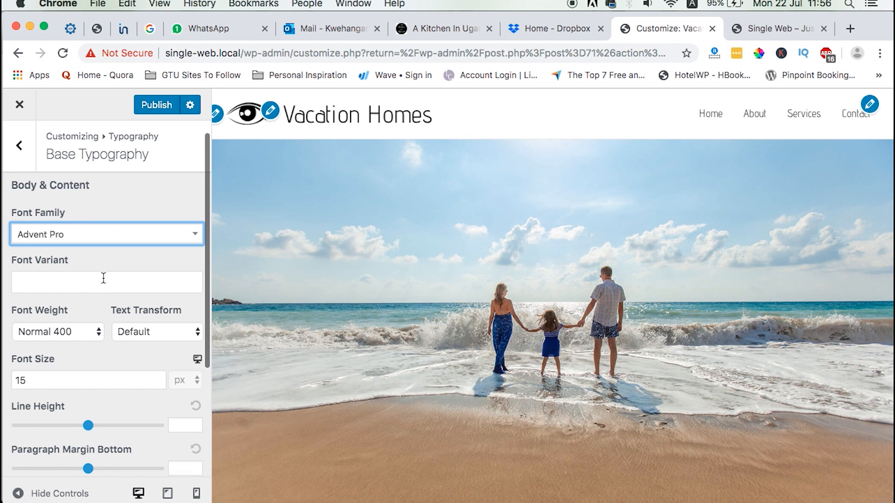
{"action": "left_click", "coordinate": [116, 334]}
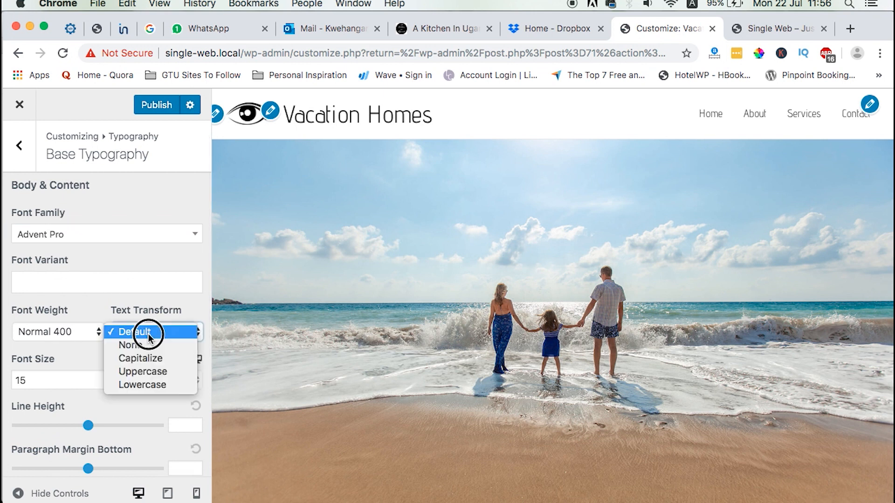
{"action": "left_click", "coordinate": [72, 352]}
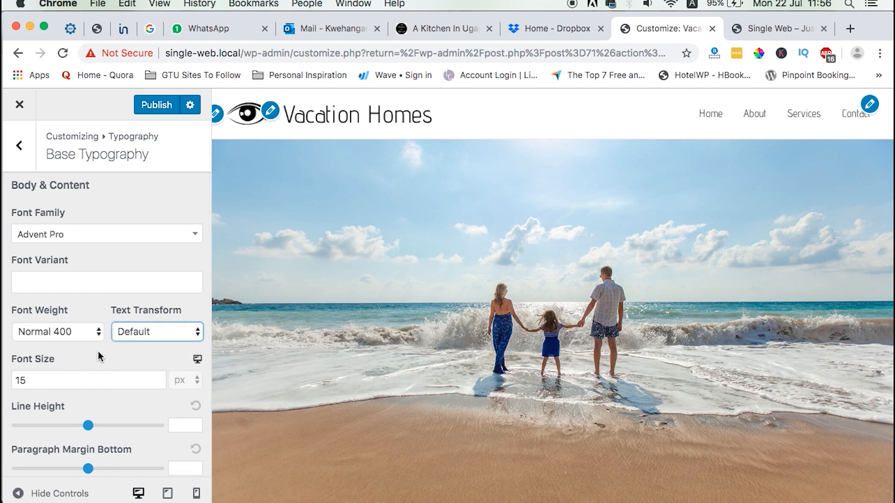
{"action": "scroll", "coordinate": [101, 351], "scroll_direction": "down", "scroll_amount": 4}
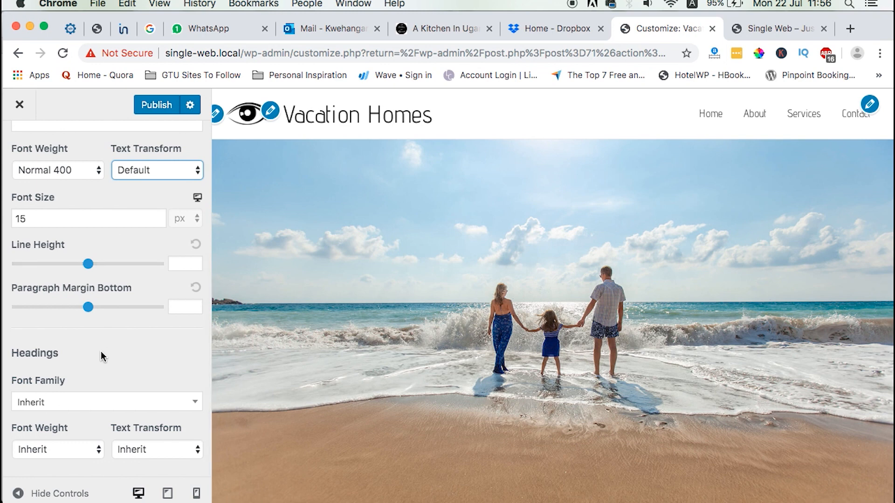
{"action": "scroll", "coordinate": [588, 315], "scroll_direction": "down", "scroll_amount": 15}
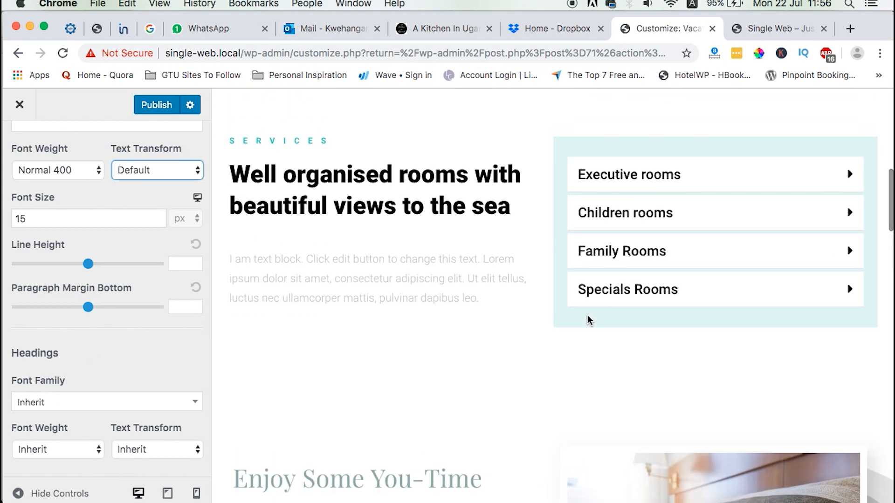
{"action": "scroll", "coordinate": [587, 315], "scroll_direction": "down", "scroll_amount": 10}
{"action": "scroll", "coordinate": [587, 315], "scroll_direction": "up", "scroll_amount": 18}
{"action": "scroll", "coordinate": [587, 315], "scroll_direction": "up", "scroll_amount": 3}
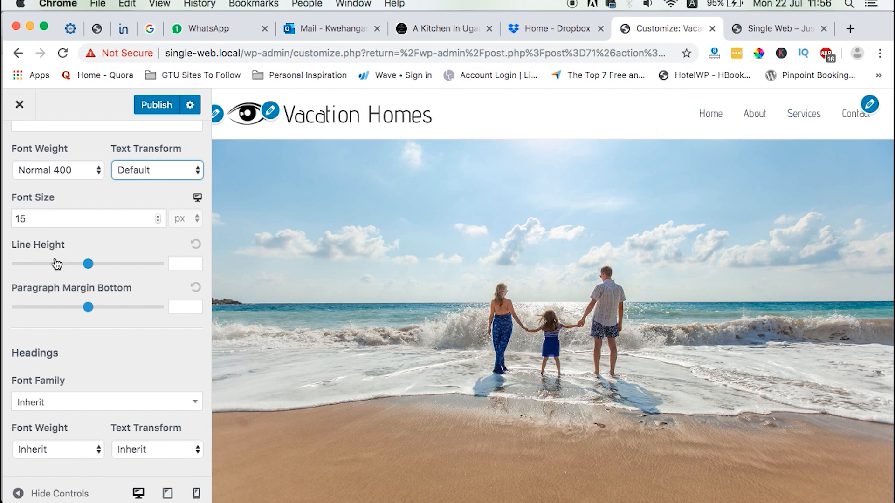
Examine the transparent header colour options in the theme's colors and background settings, including overlay, site title and menu colours.
{"action": "scroll", "coordinate": [78, 289], "scroll_direction": "up", "scroll_amount": 5}
{"action": "scroll", "coordinate": [79, 289], "scroll_direction": "down", "scroll_amount": 4}
{"action": "left_click", "coordinate": [19, 146]}
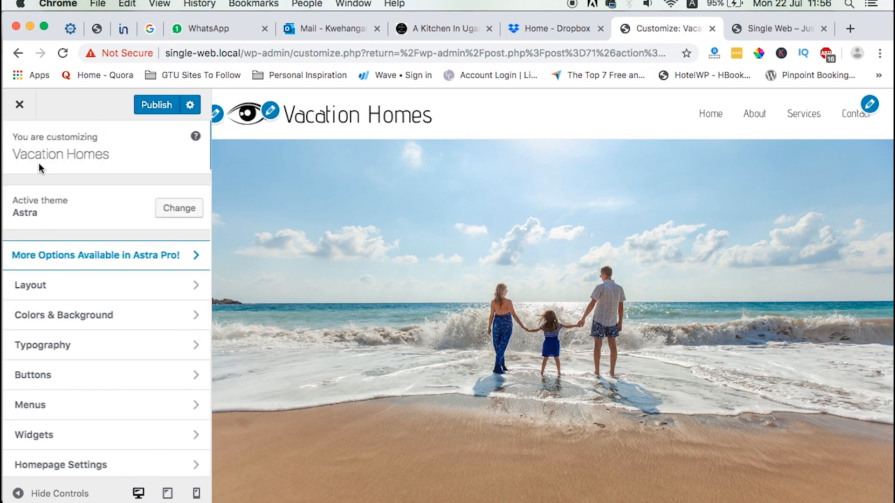
{"action": "left_click", "coordinate": [84, 314]}
{"action": "left_click", "coordinate": [103, 259]}
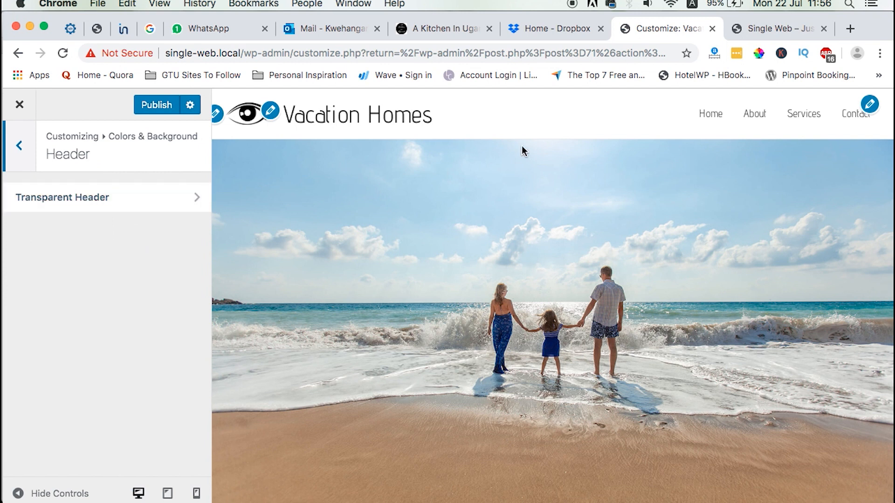
{"action": "left_click", "coordinate": [101, 210]}
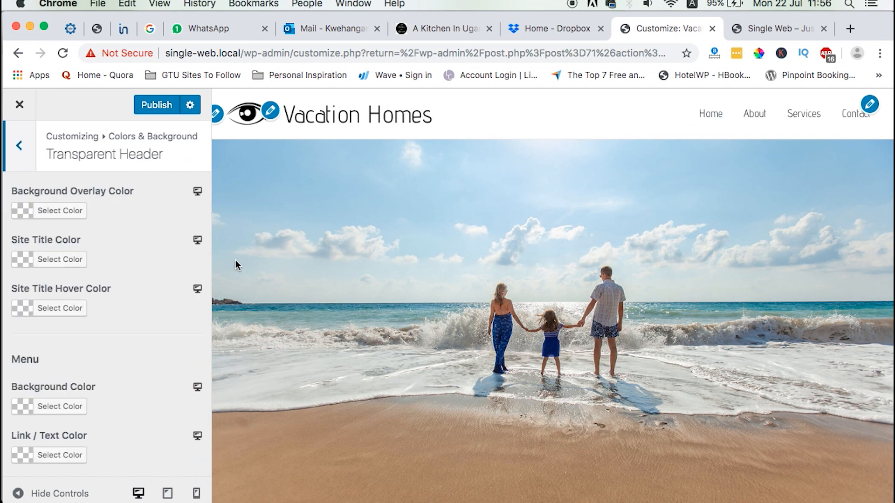
{"action": "scroll", "coordinate": [467, 219], "scroll_direction": "down", "scroll_amount": 10}
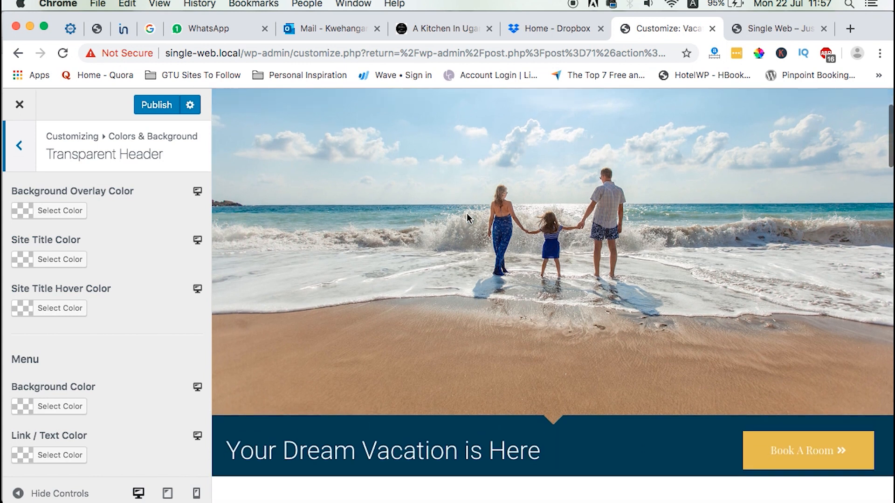
{"action": "scroll", "coordinate": [466, 213], "scroll_direction": "up", "scroll_amount": 10}
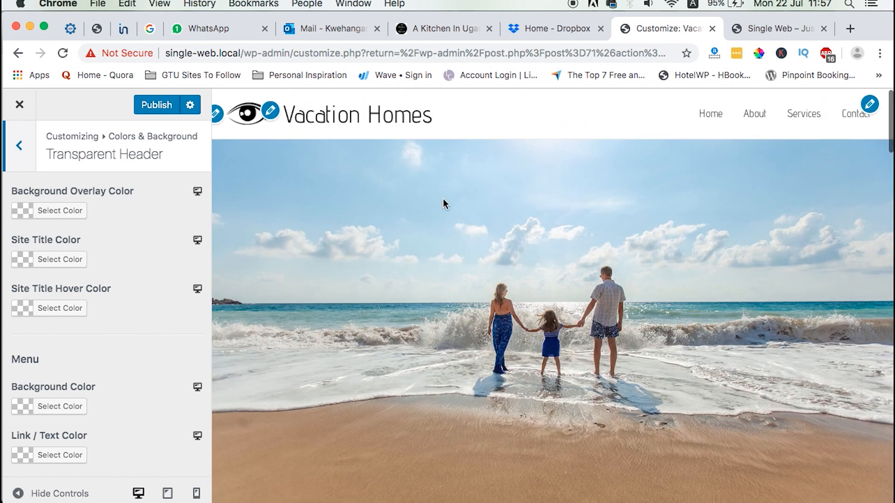
{"action": "left_click", "coordinate": [15, 148]}
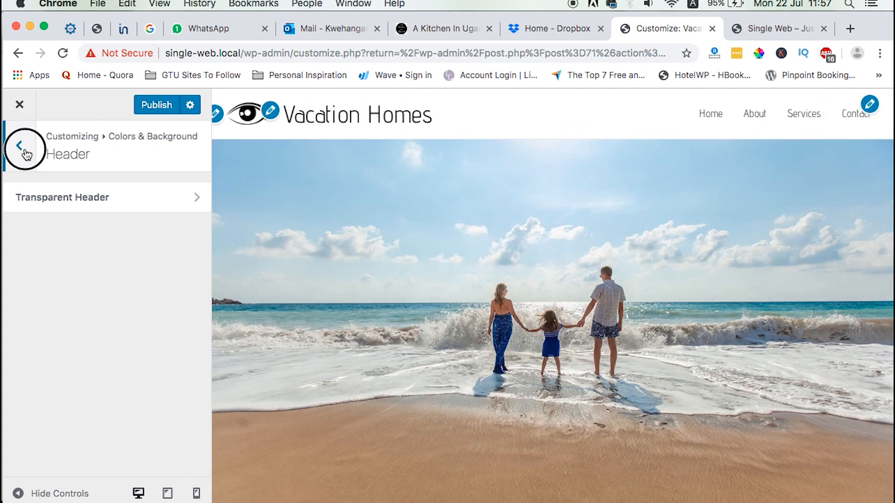
{"action": "left_click", "coordinate": [21, 147]}
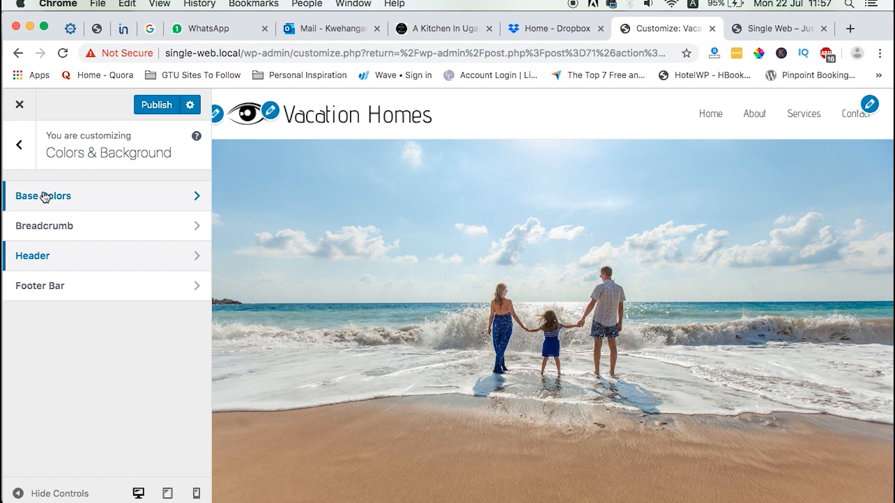
Enable the transparent header on the complete website in the theme's header layout settings.
{"action": "left_click", "coordinate": [20, 143]}
{"action": "left_click", "coordinate": [113, 296]}
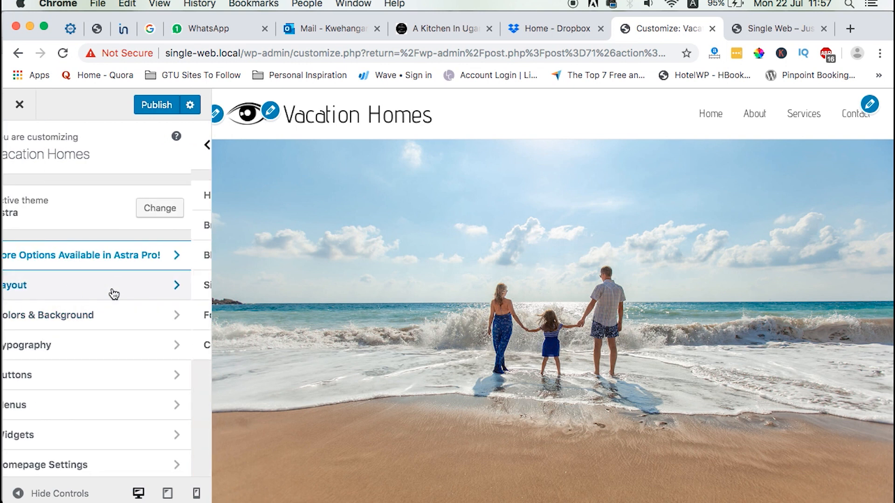
{"action": "left_click", "coordinate": [96, 198]}
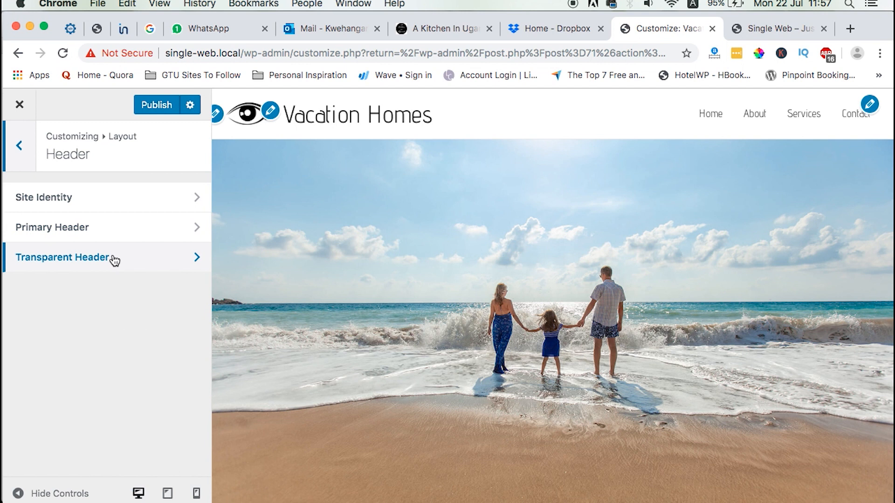
{"action": "left_click", "coordinate": [114, 257]}
{"action": "left_click", "coordinate": [113, 262]}
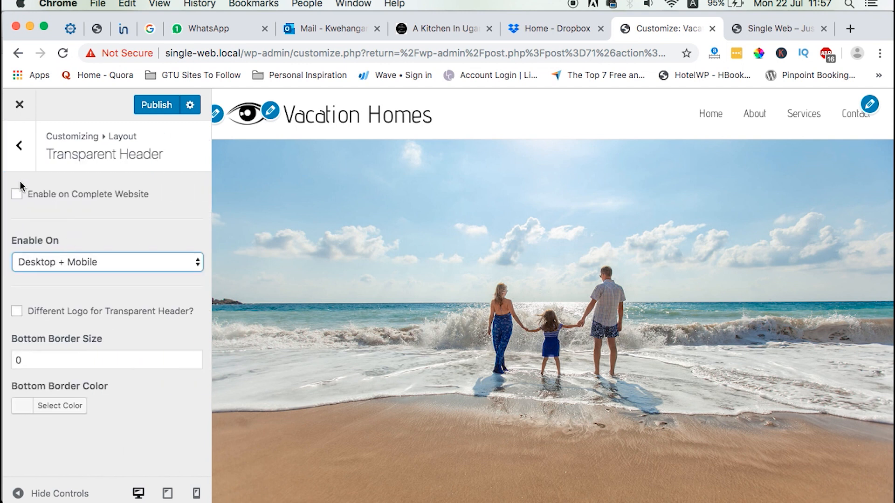
{"action": "left_click", "coordinate": [17, 194]}
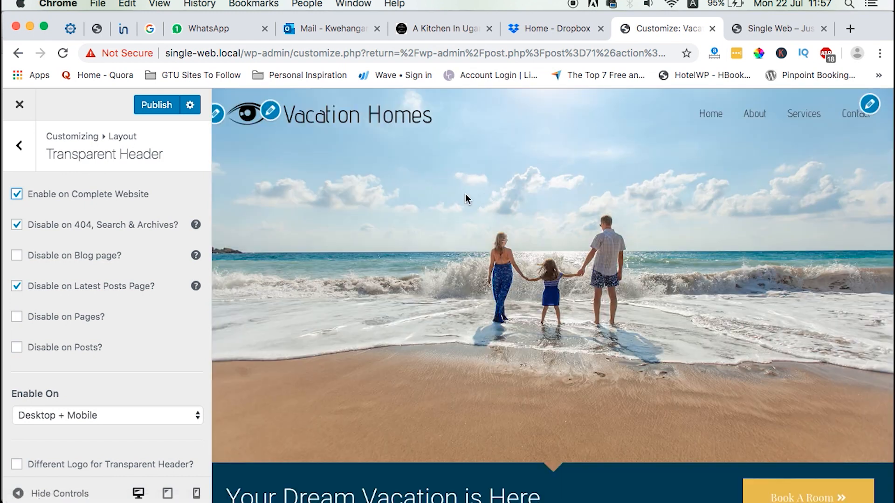
Check the transparent header in the page preview and publish the header change.
{"action": "scroll", "coordinate": [468, 232], "scroll_direction": "down", "scroll_amount": 10}
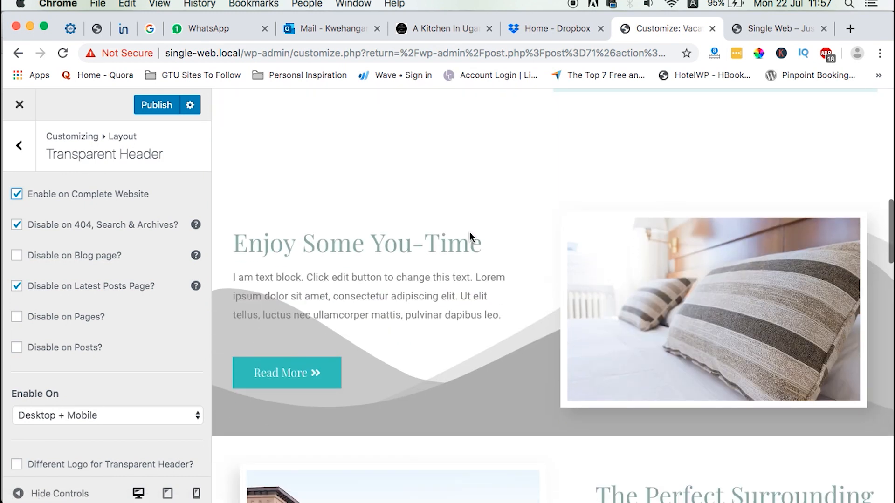
{"action": "scroll", "coordinate": [469, 232], "scroll_direction": "up", "scroll_amount": 10}
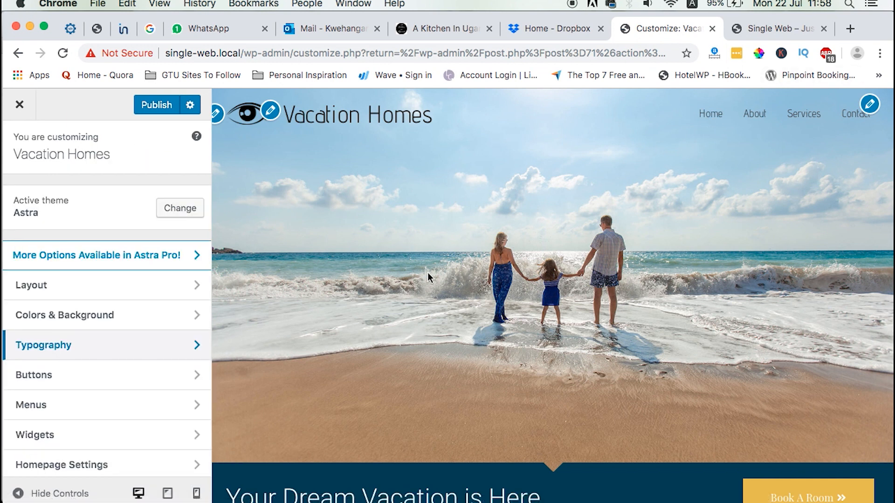
{"action": "scroll", "coordinate": [501, 328], "scroll_direction": "down", "scroll_amount": 2}
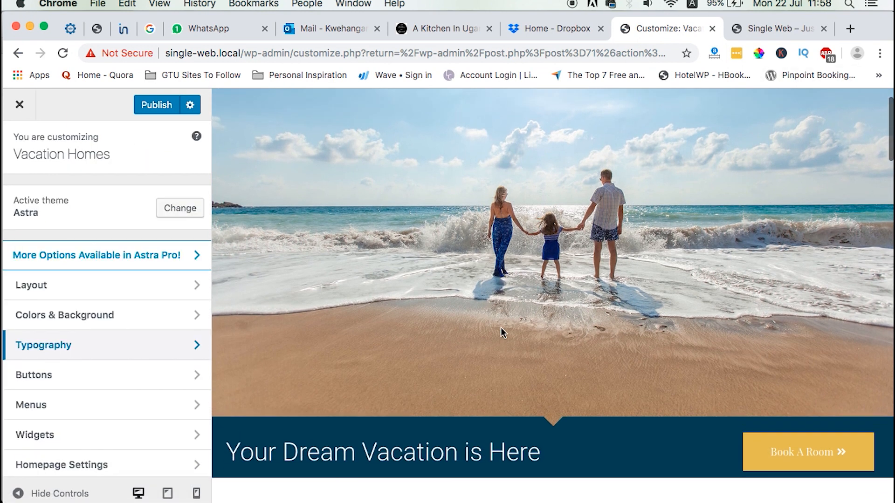
{"action": "scroll", "coordinate": [500, 328], "scroll_direction": "up", "scroll_amount": 2}
{"action": "left_click", "coordinate": [149, 106]}
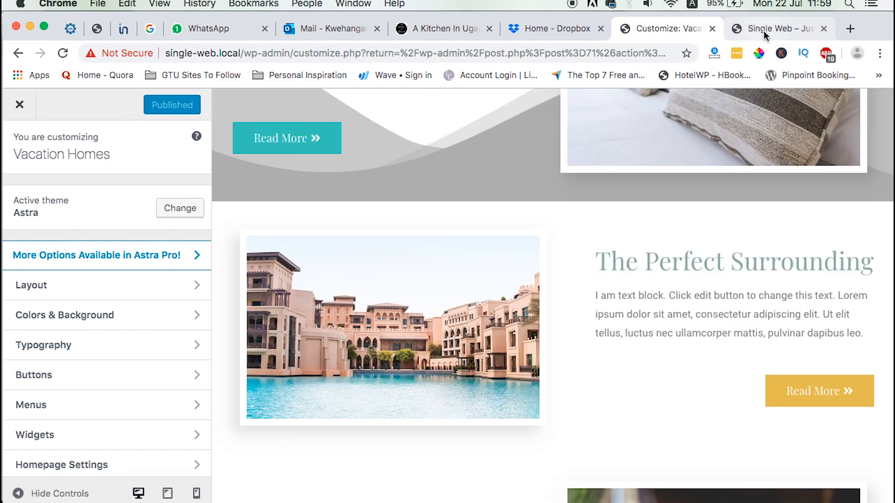
Reload the live site, test the Services menu link, and review the page from the header to the contact form.
{"action": "left_click", "coordinate": [764, 30]}
{"action": "left_click", "coordinate": [63, 54]}
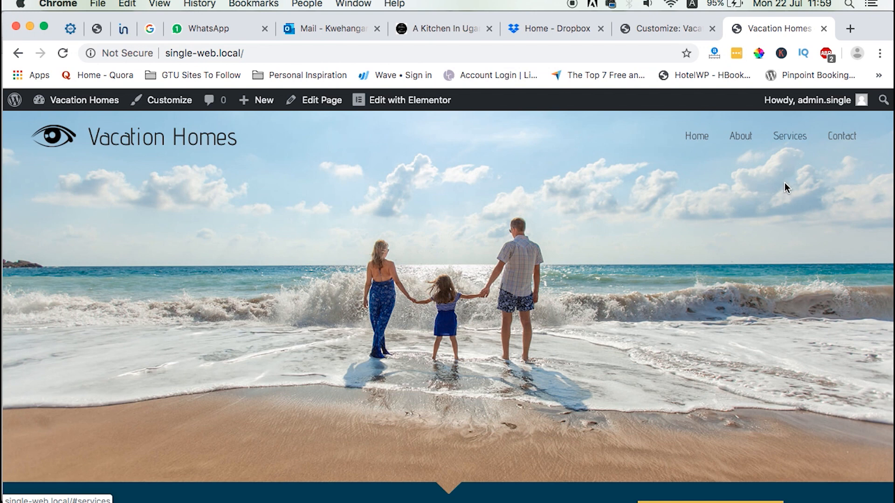
{"action": "left_click", "coordinate": [789, 146]}
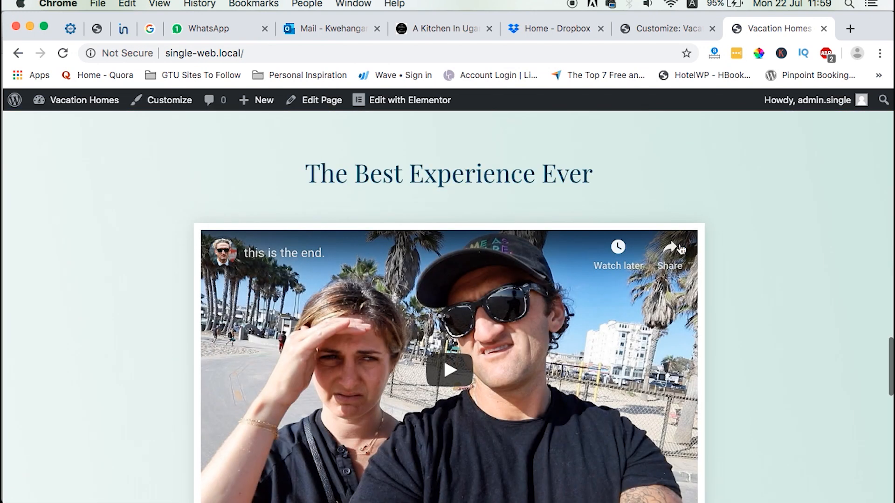
{"action": "scroll", "coordinate": [749, 352], "scroll_direction": "down", "scroll_amount": 10}
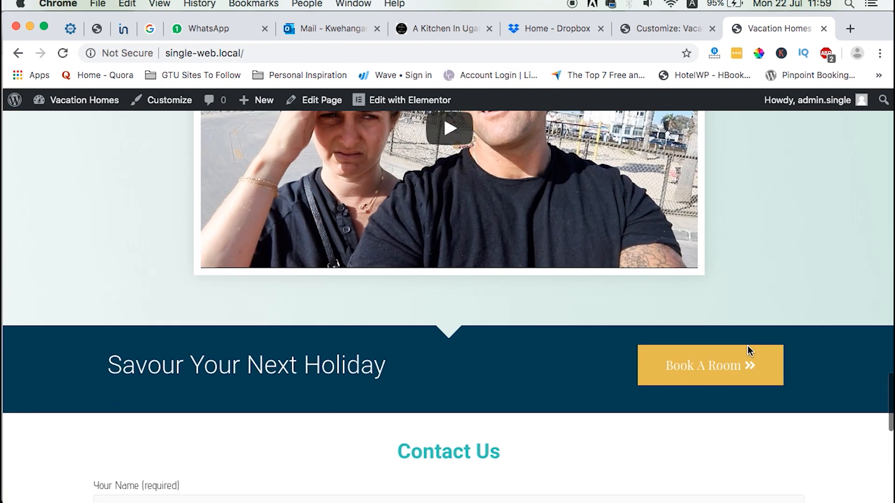
{"action": "scroll", "coordinate": [749, 352], "scroll_direction": "down", "scroll_amount": 5}
{"action": "scroll", "coordinate": [748, 348], "scroll_direction": "up", "scroll_amount": 10}
{"action": "scroll", "coordinate": [748, 349], "scroll_direction": "up", "scroll_amount": 15}
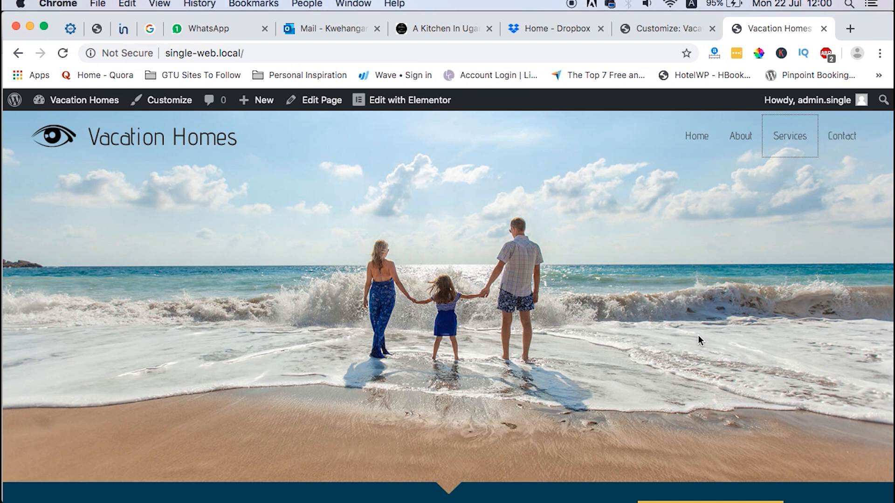
{"action": "scroll", "coordinate": [698, 336], "scroll_direction": "down", "scroll_amount": 3}
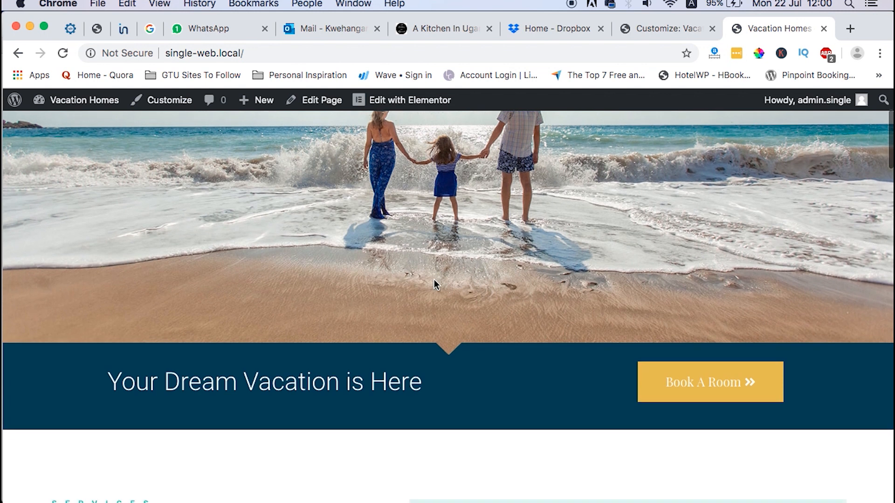